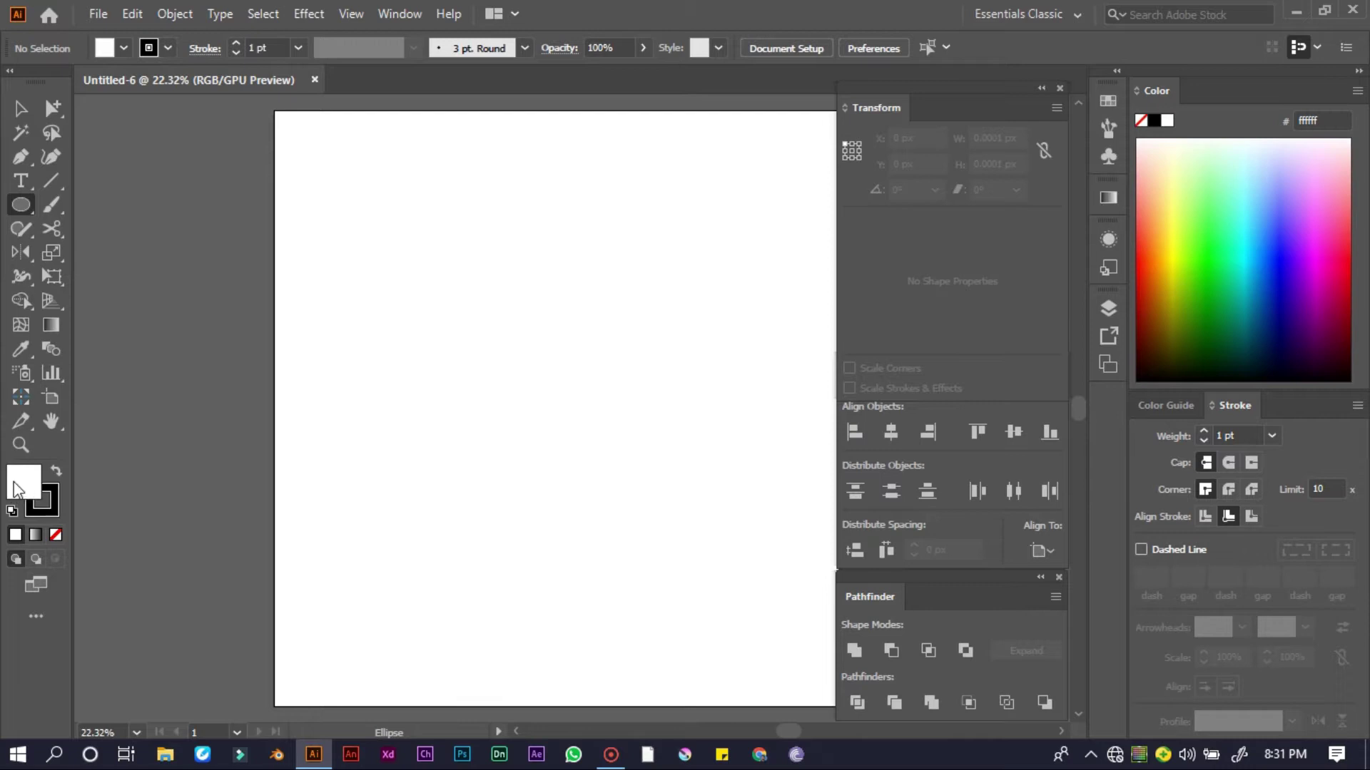
Remove the fill and create a 300 px wide and high circle on the artboard
click(56, 534)
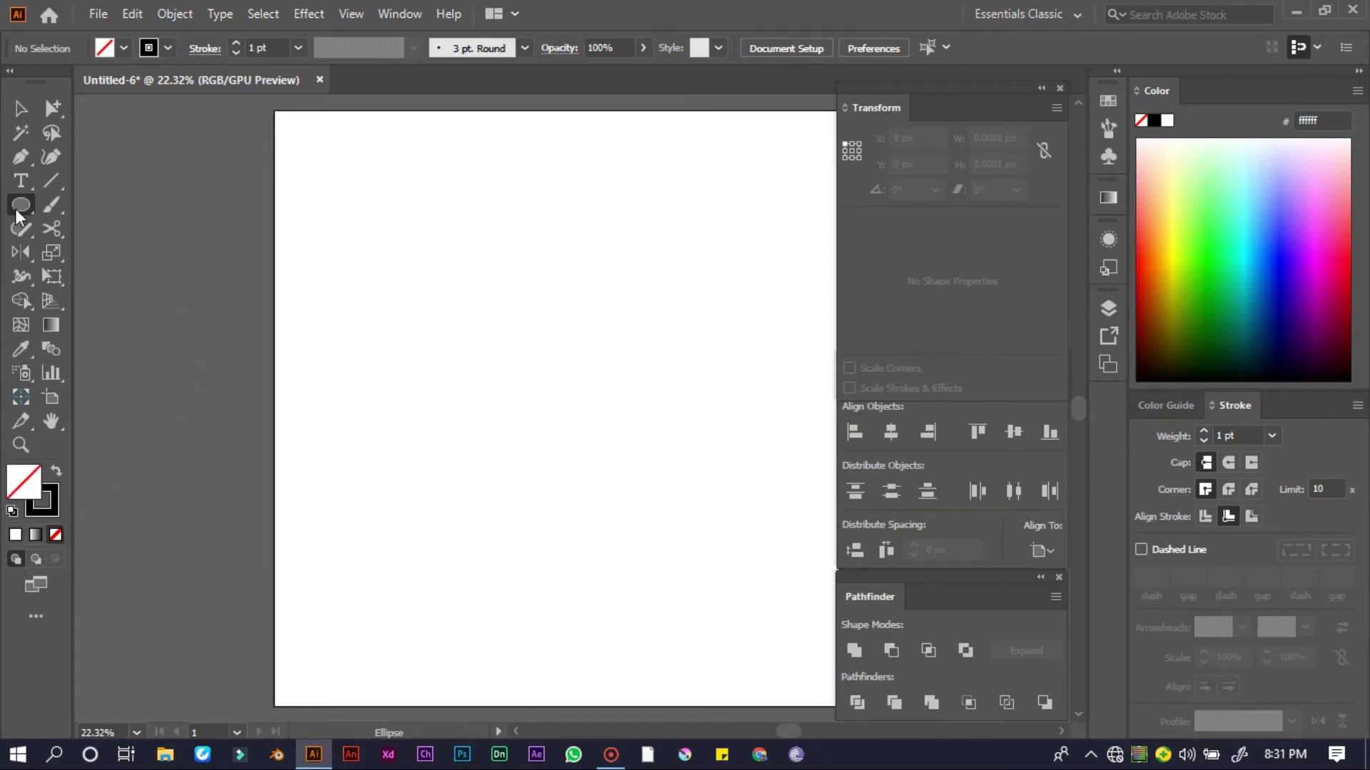
click(600, 387)
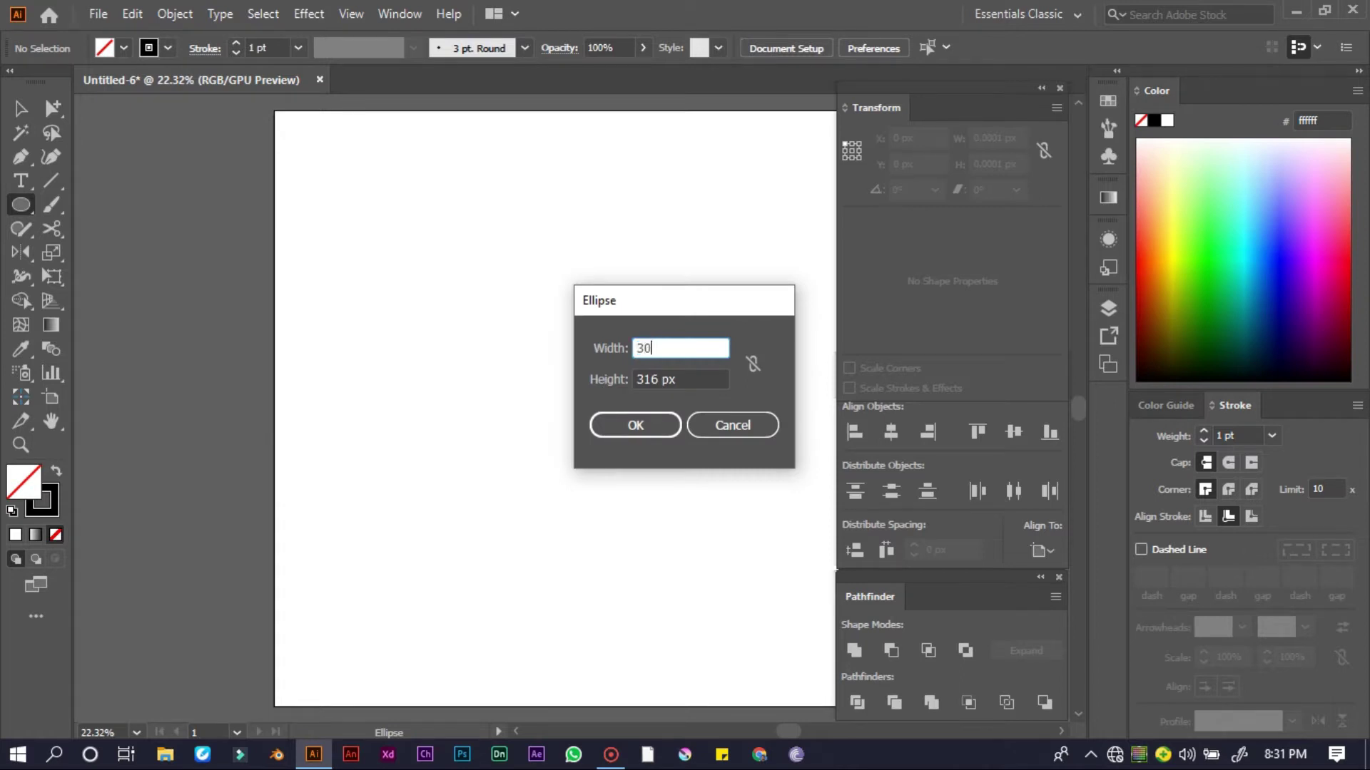
key(Tab)
key(Return)
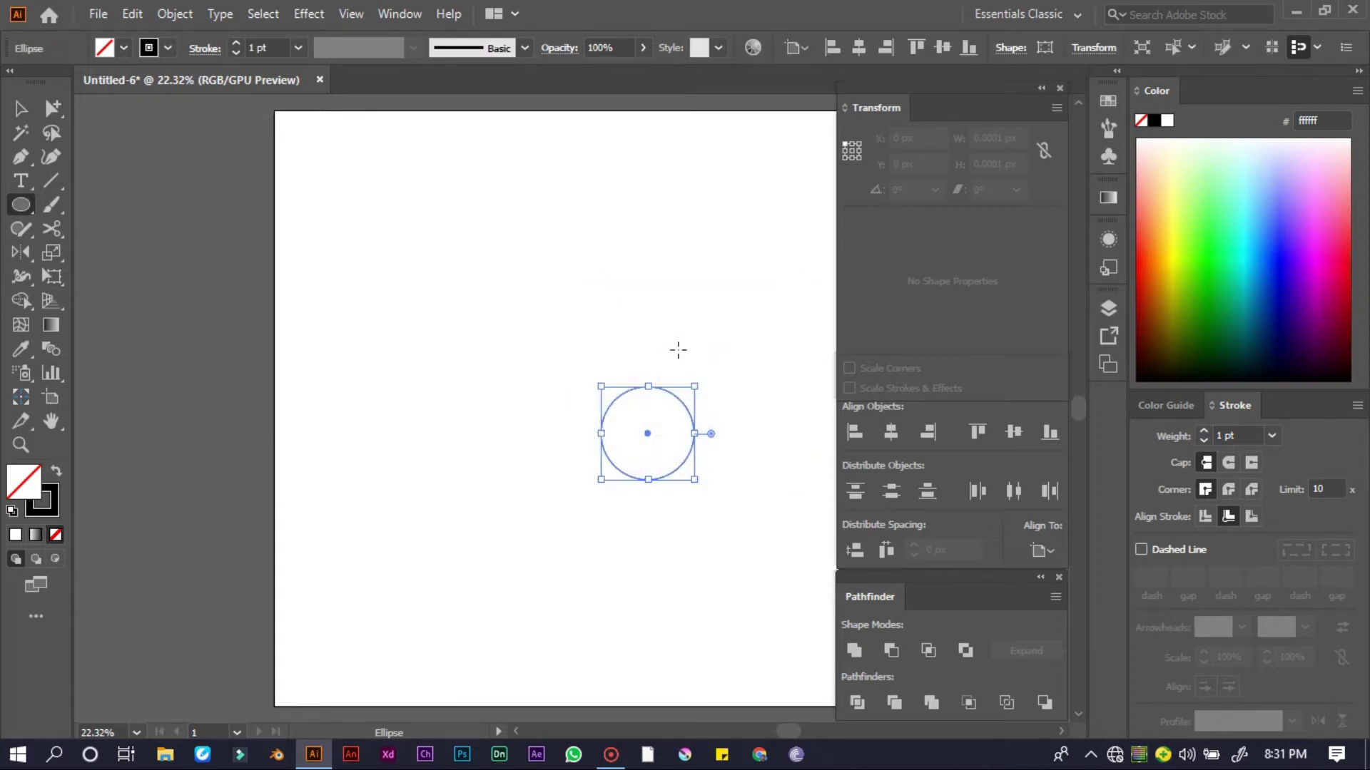
Set the circle's stroke weight to 100 pt
drag(272, 49, 170, 57)
text(100)
key(Return)
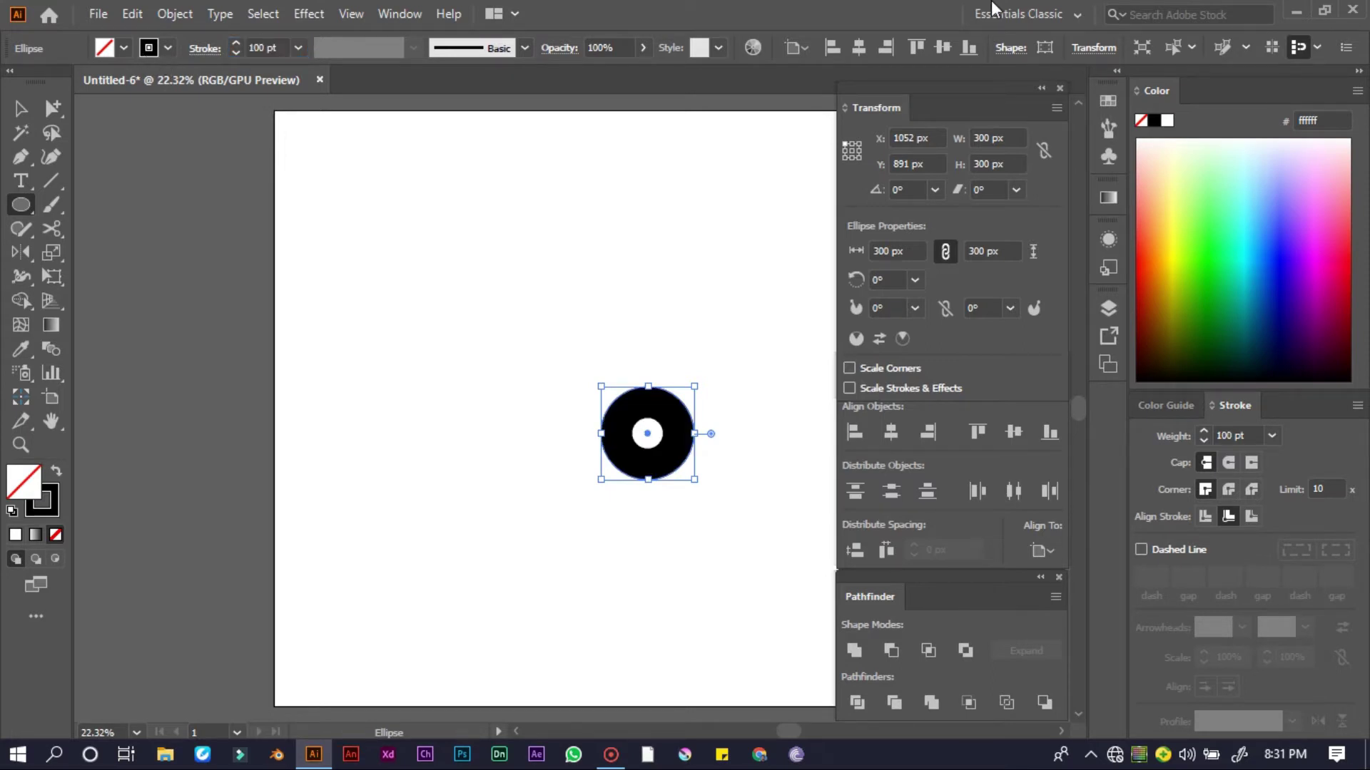
Center the circle horizontally and vertically on the artboard
click(798, 47)
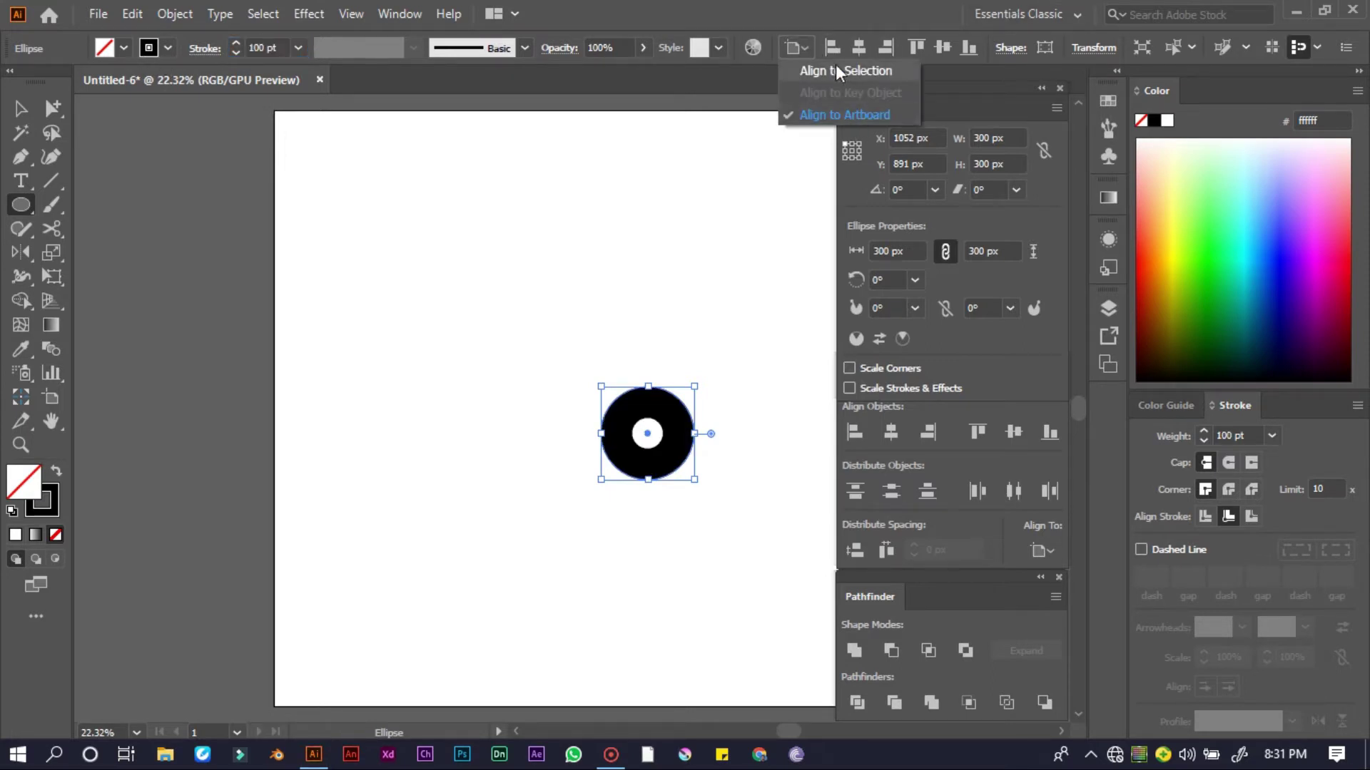
click(812, 52)
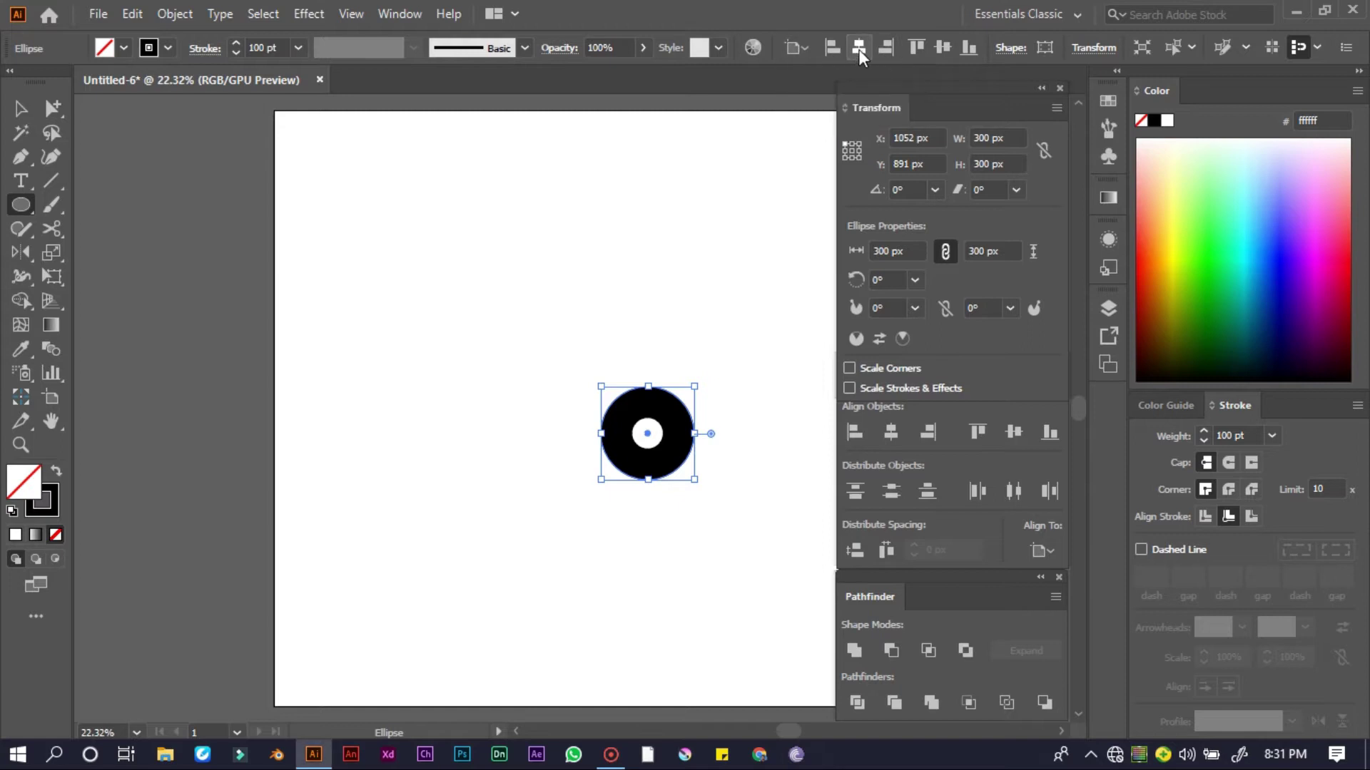
click(859, 50)
click(943, 47)
click(20, 109)
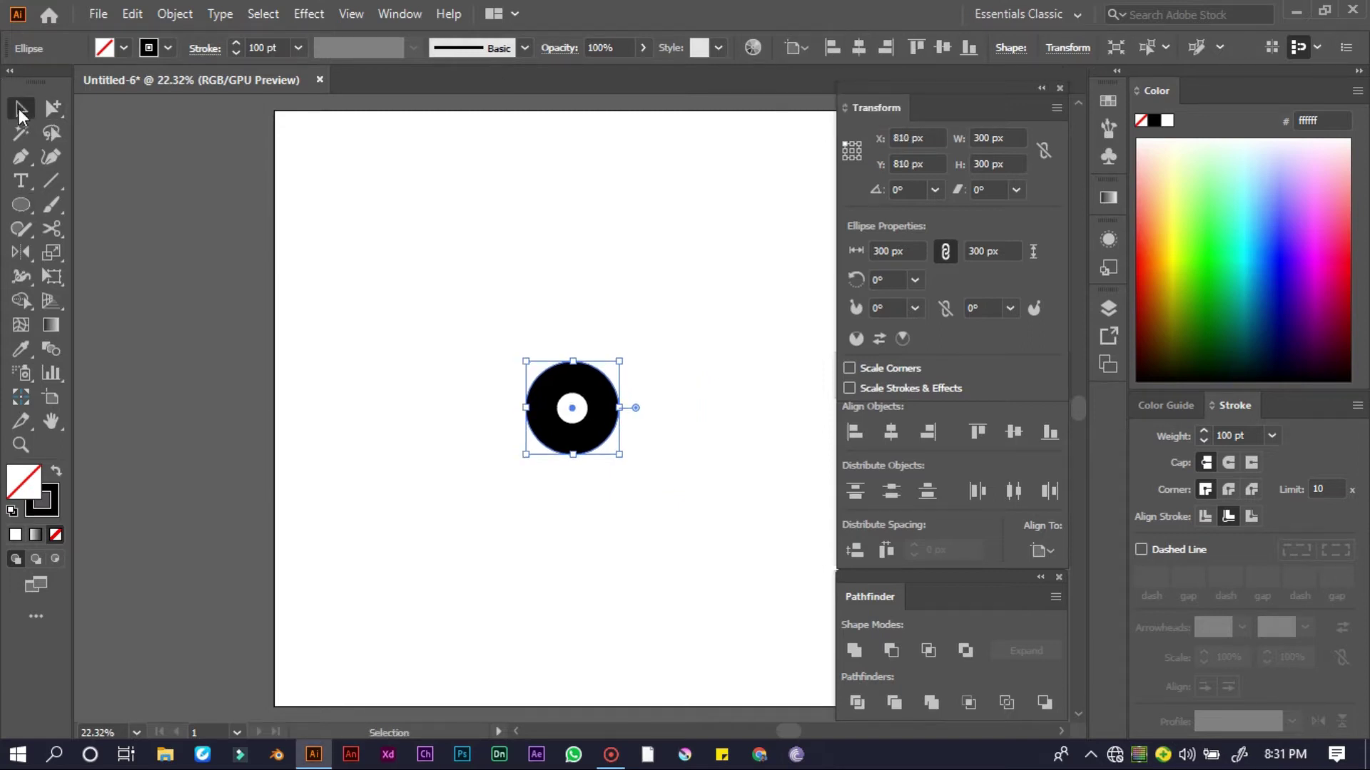
Copy the 300 px circle, paste it in place and set the copy's width and height to 700 px
drag(430, 225, 649, 509)
click(171, 15)
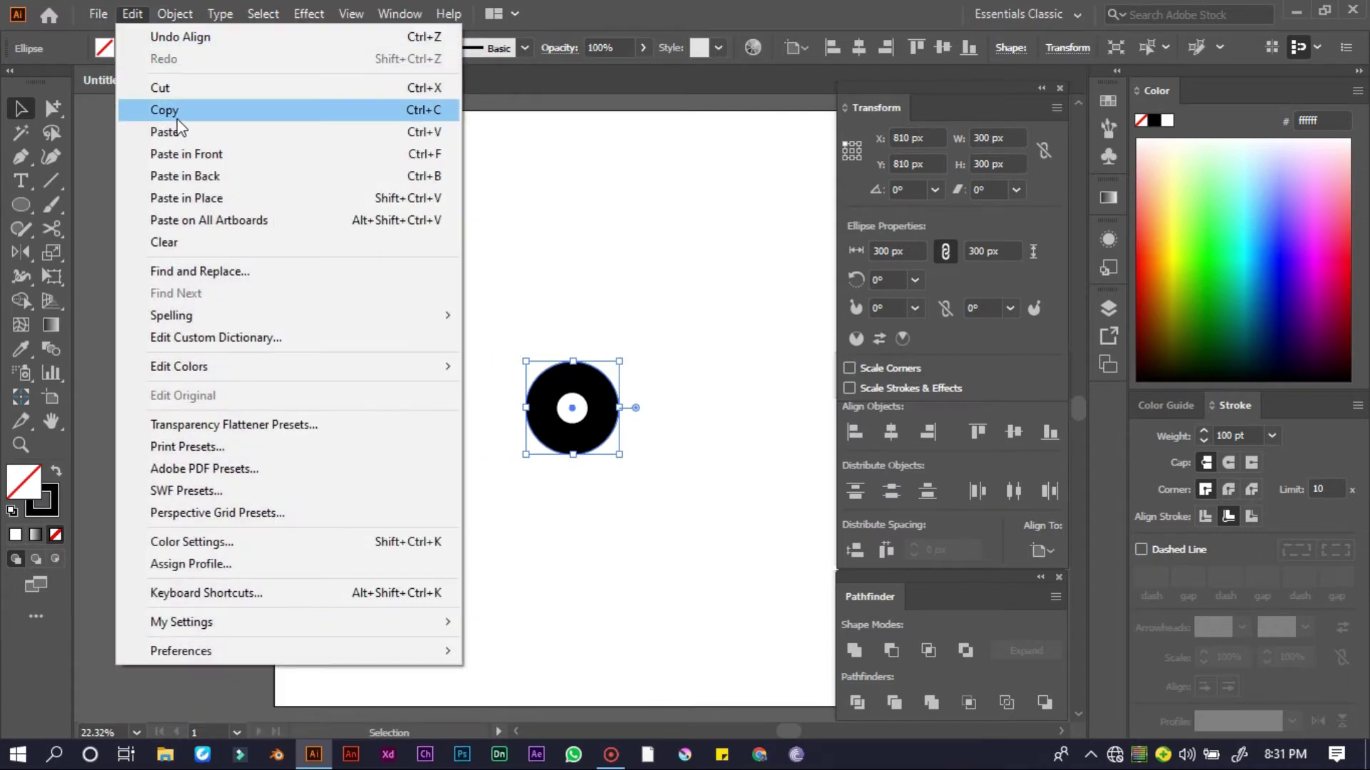
click(170, 108)
click(135, 14)
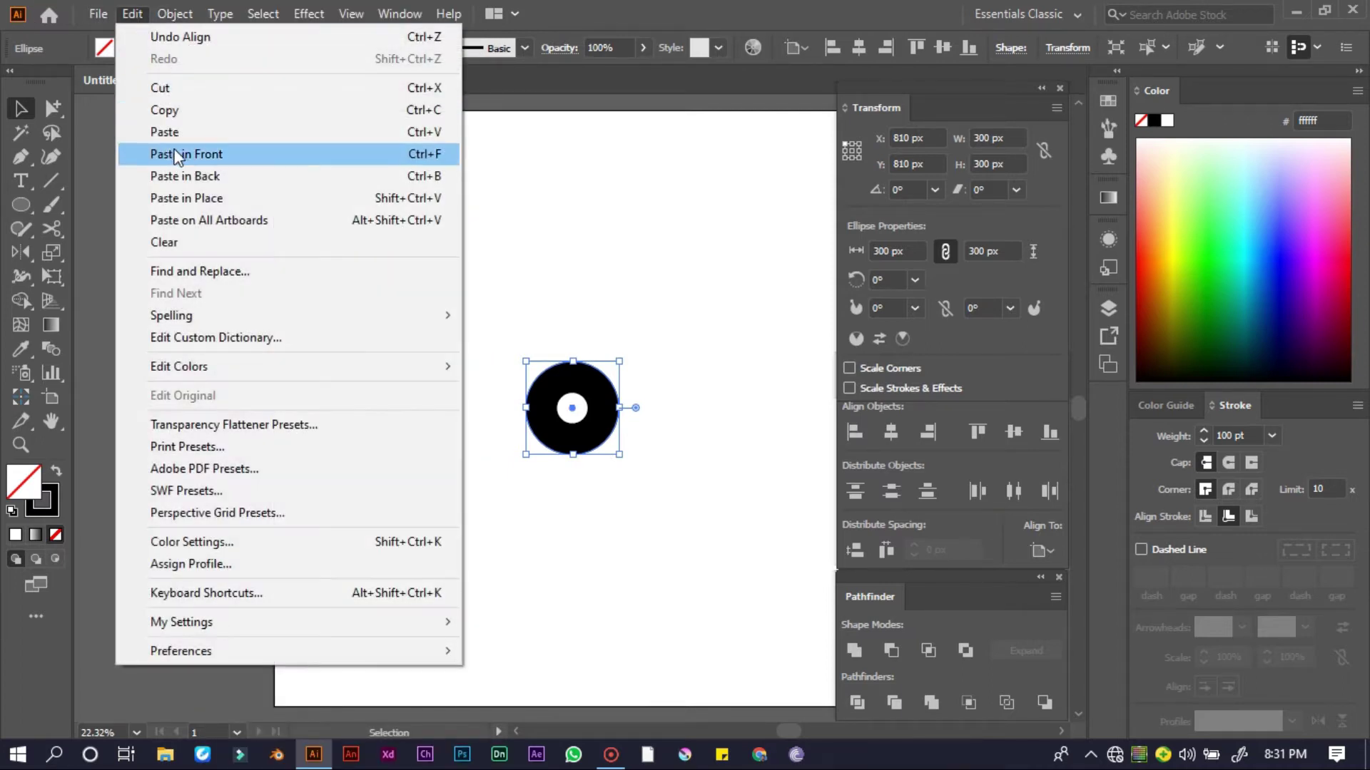
click(199, 196)
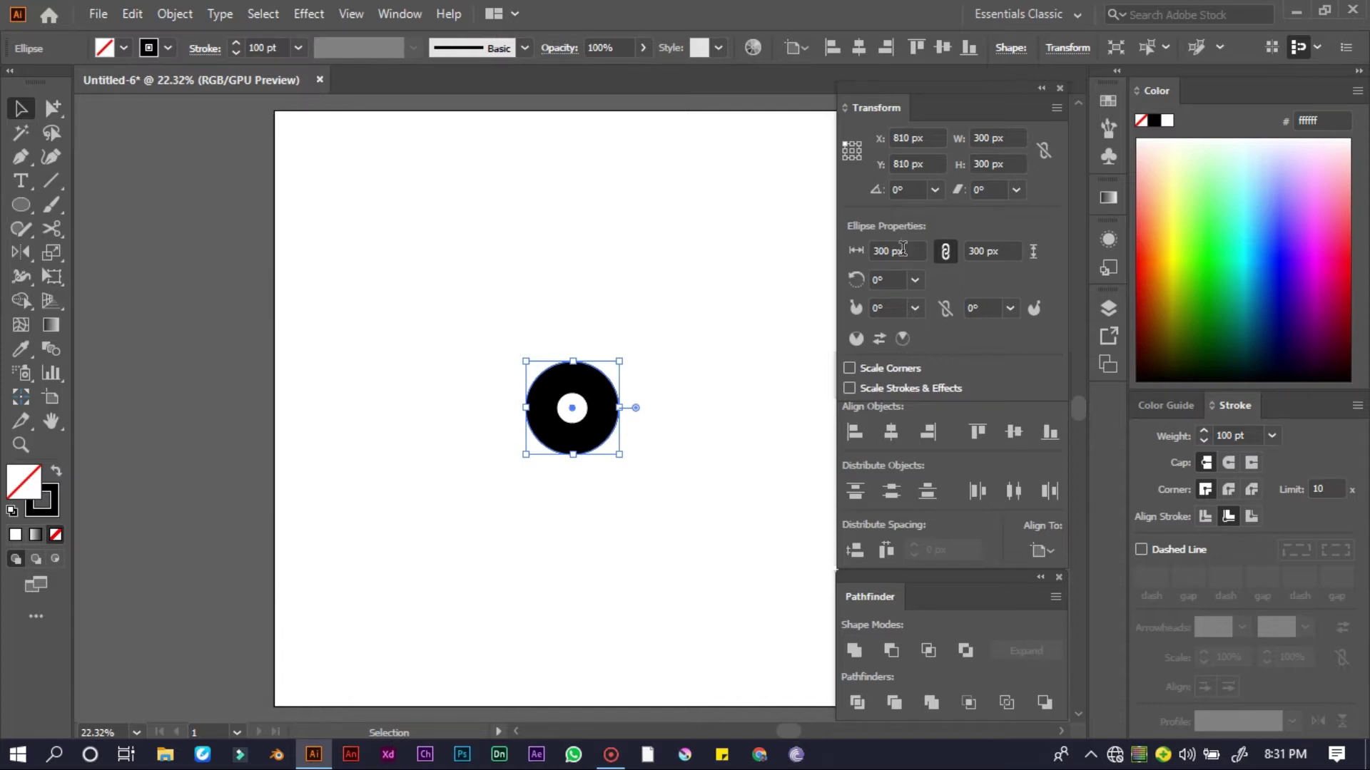
click(903, 250)
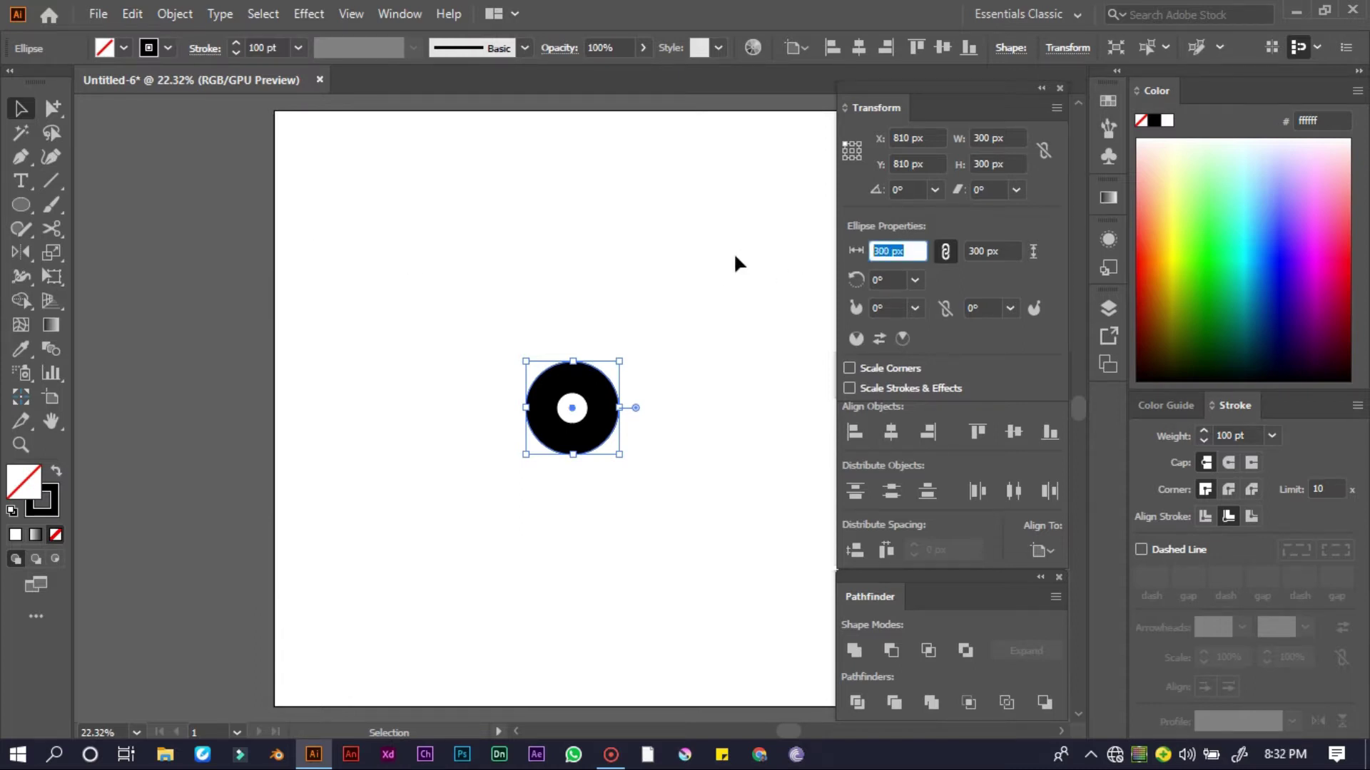
click(1003, 251)
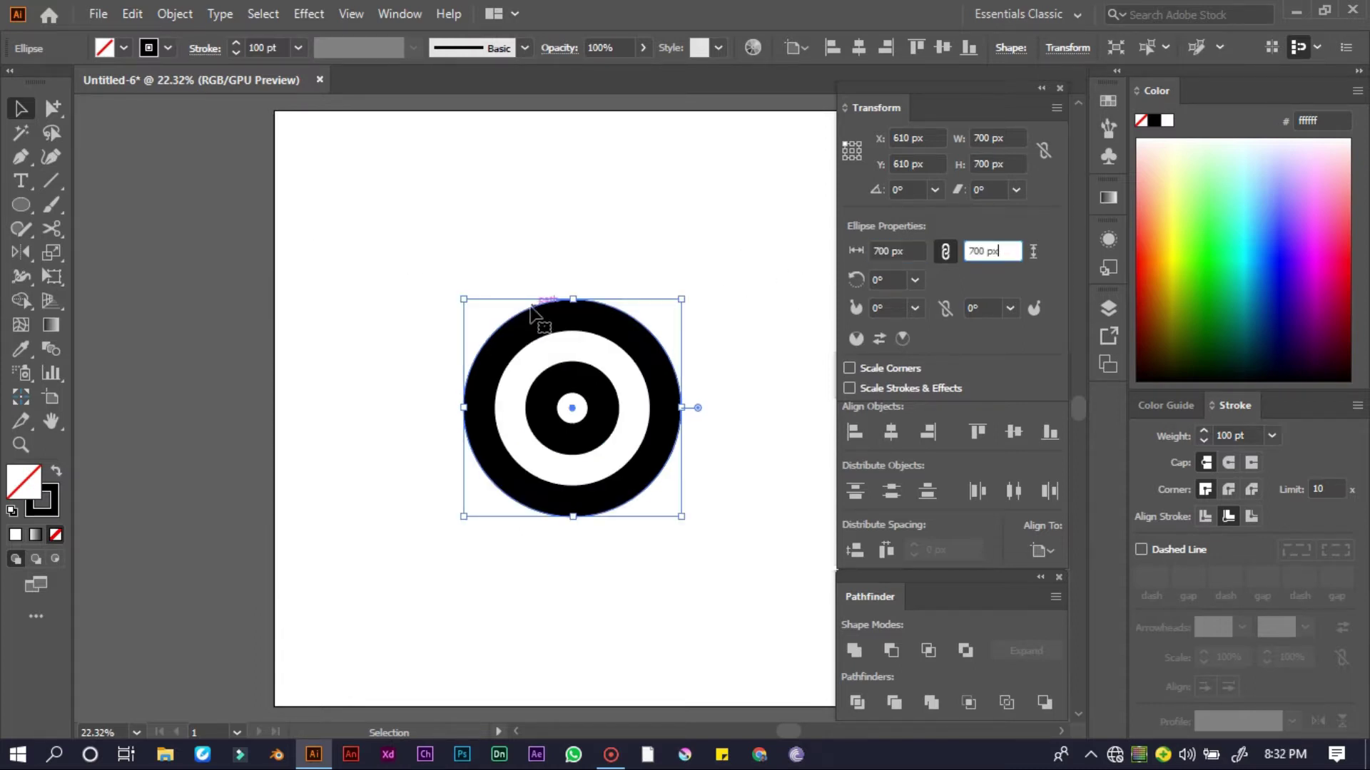
Duplicate the 700 px circle in place and set the copy's width and height to 1100 px
click(251, 100)
drag(330, 202, 485, 390)
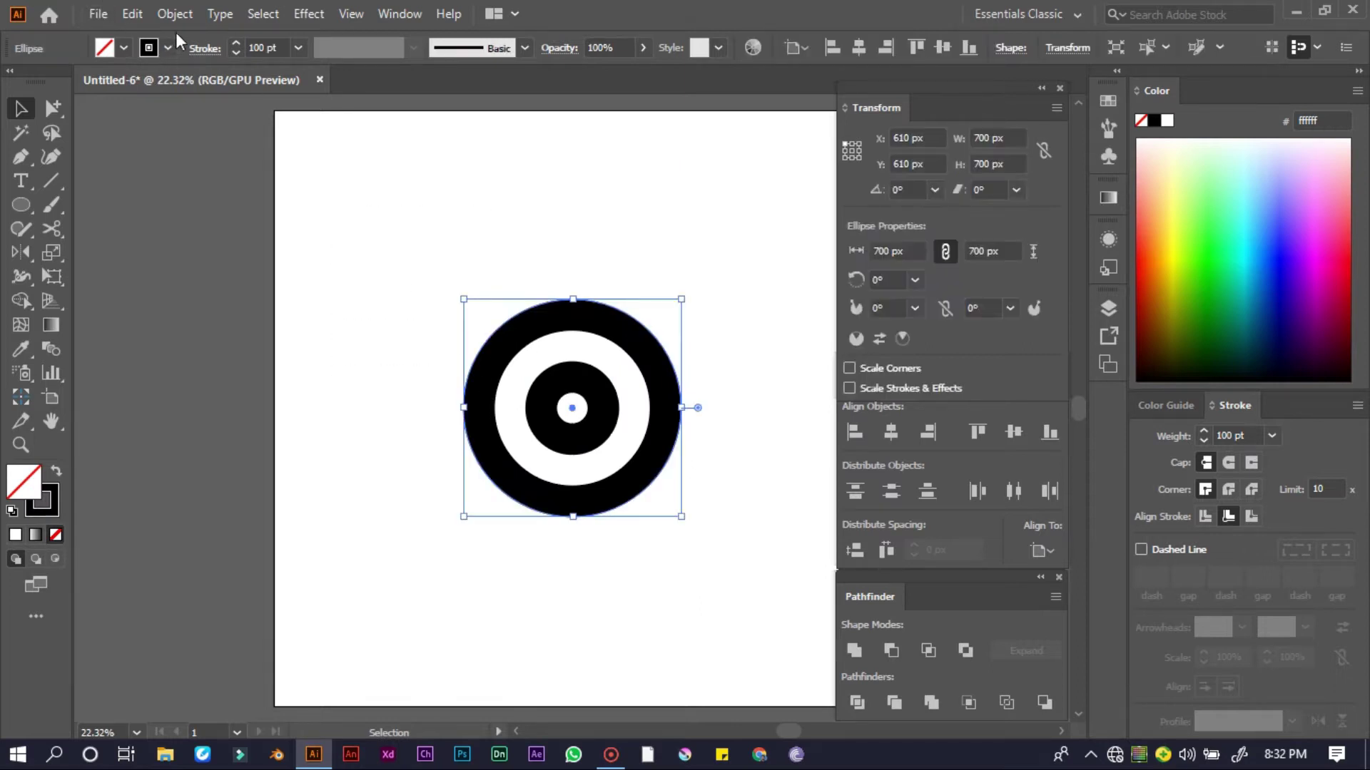
click(175, 13)
mouse_move(138, 9)
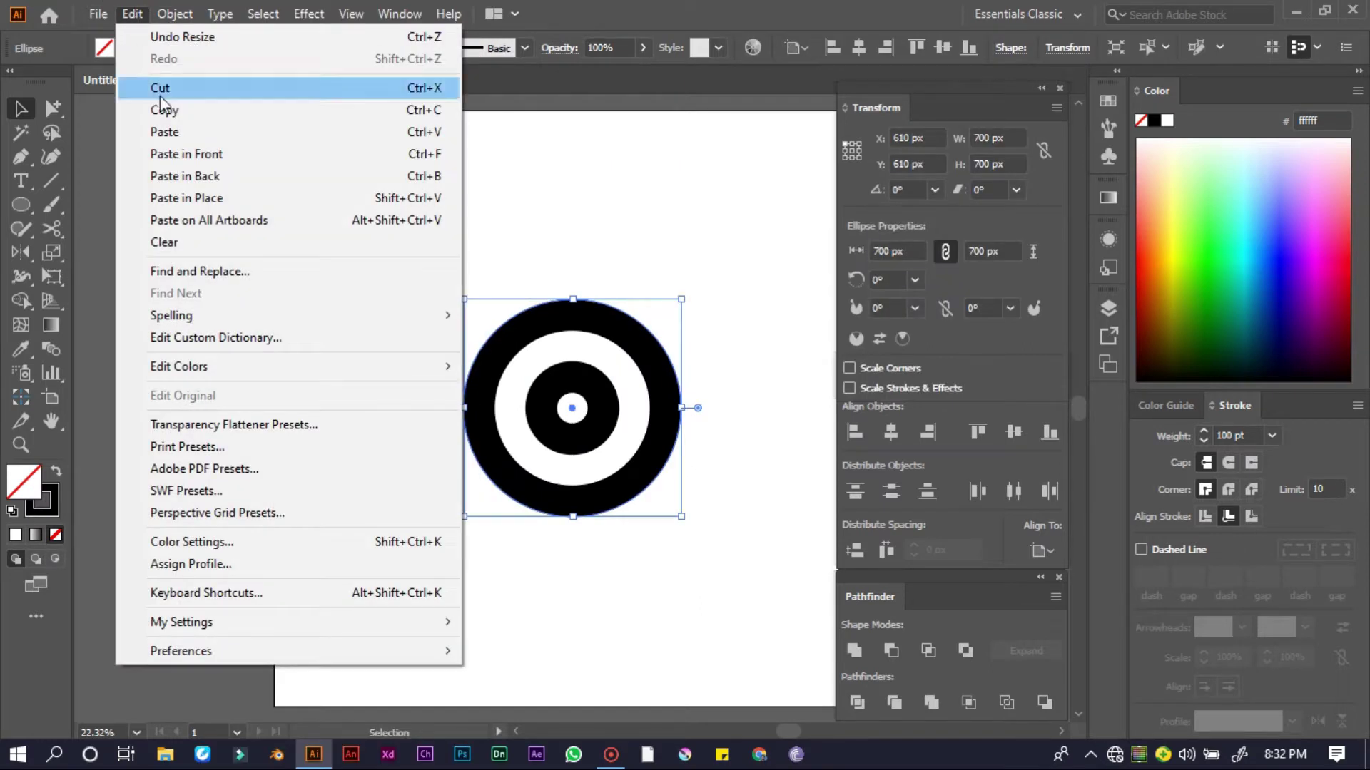
click(172, 111)
click(133, 13)
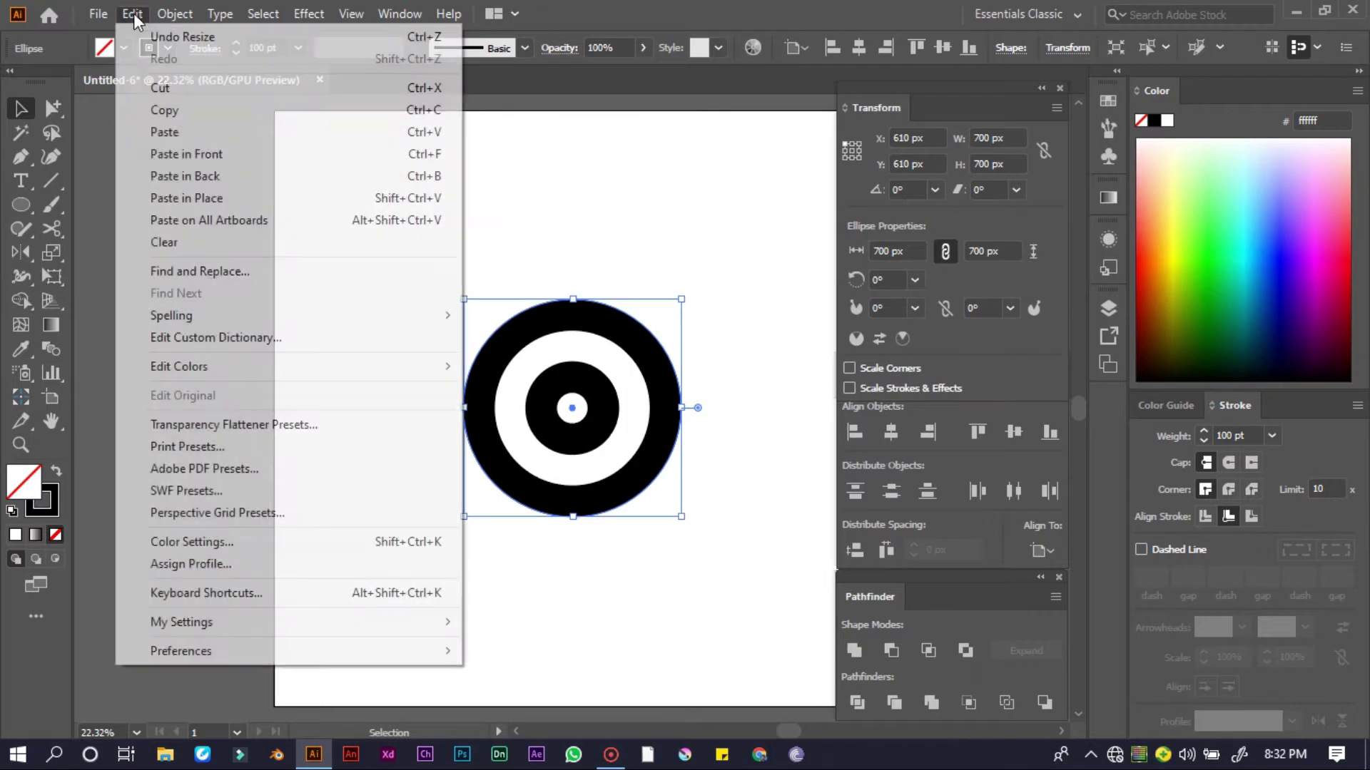
click(192, 198)
click(911, 250)
text(110)
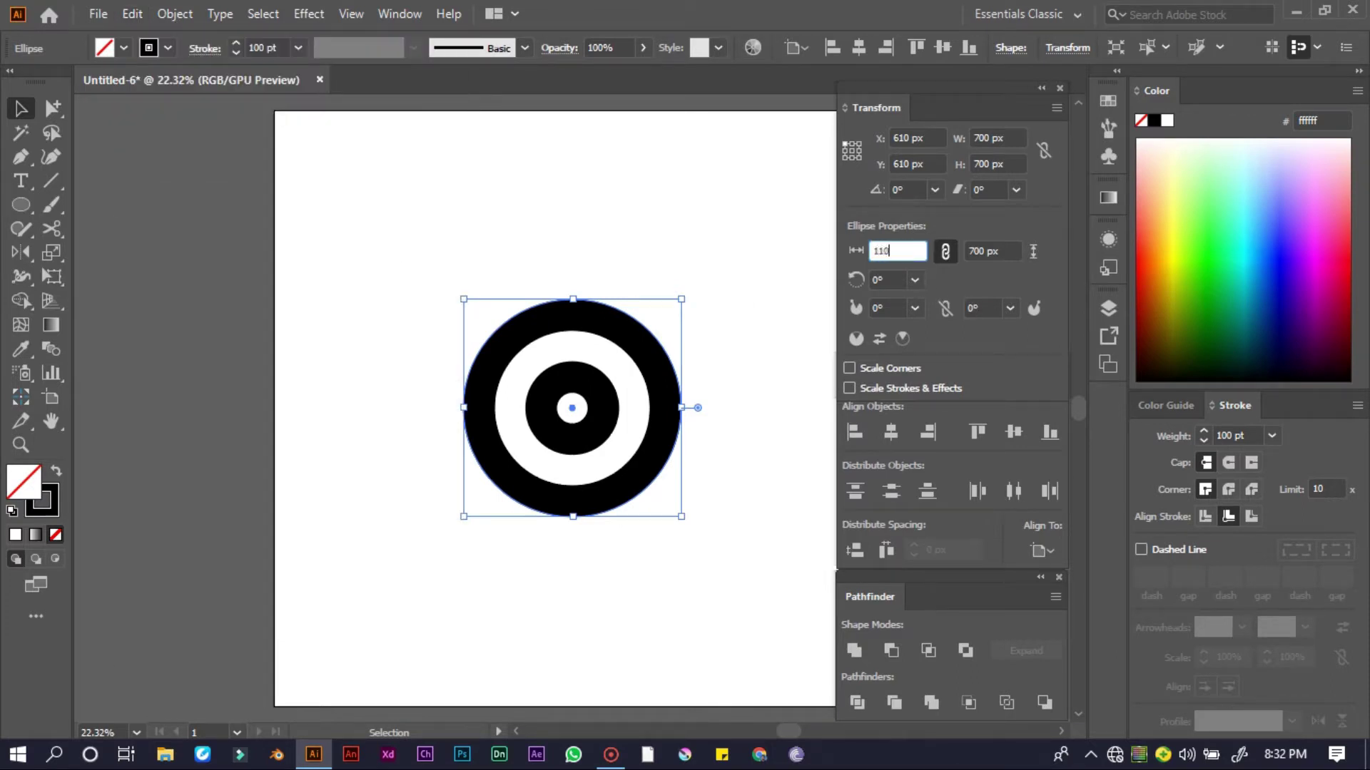
key(Tab)
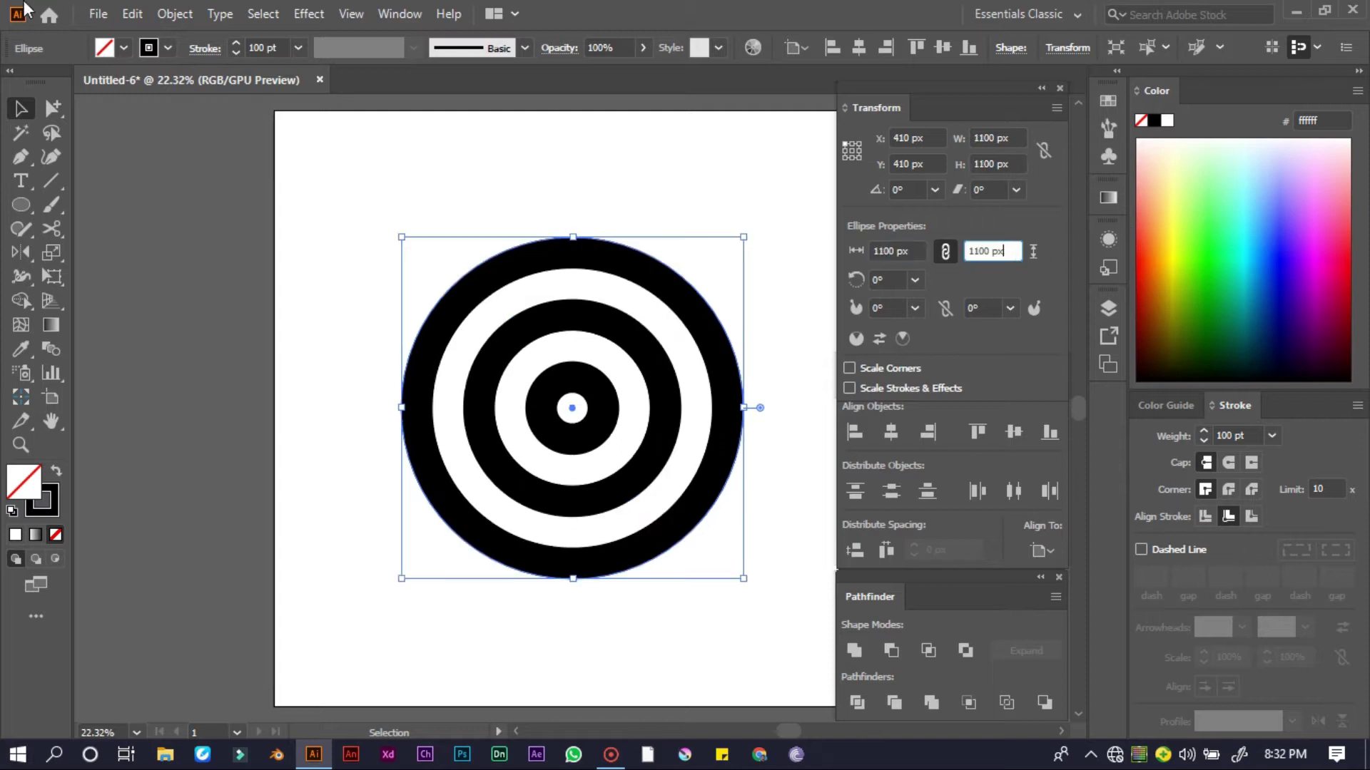
Duplicate the 1100 px circle in place and set the copy's width and height to 1500 px
click(132, 15)
click(160, 113)
click(132, 14)
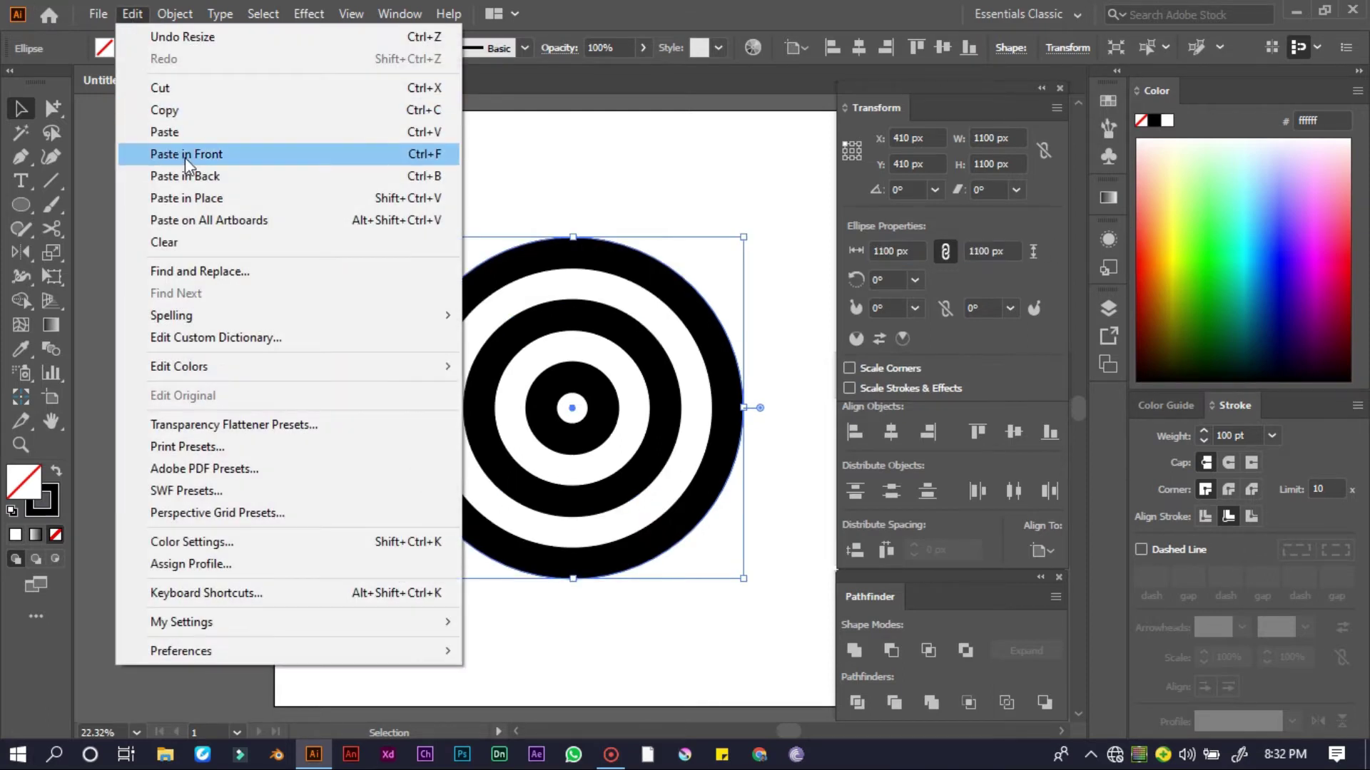
click(184, 198)
click(907, 251)
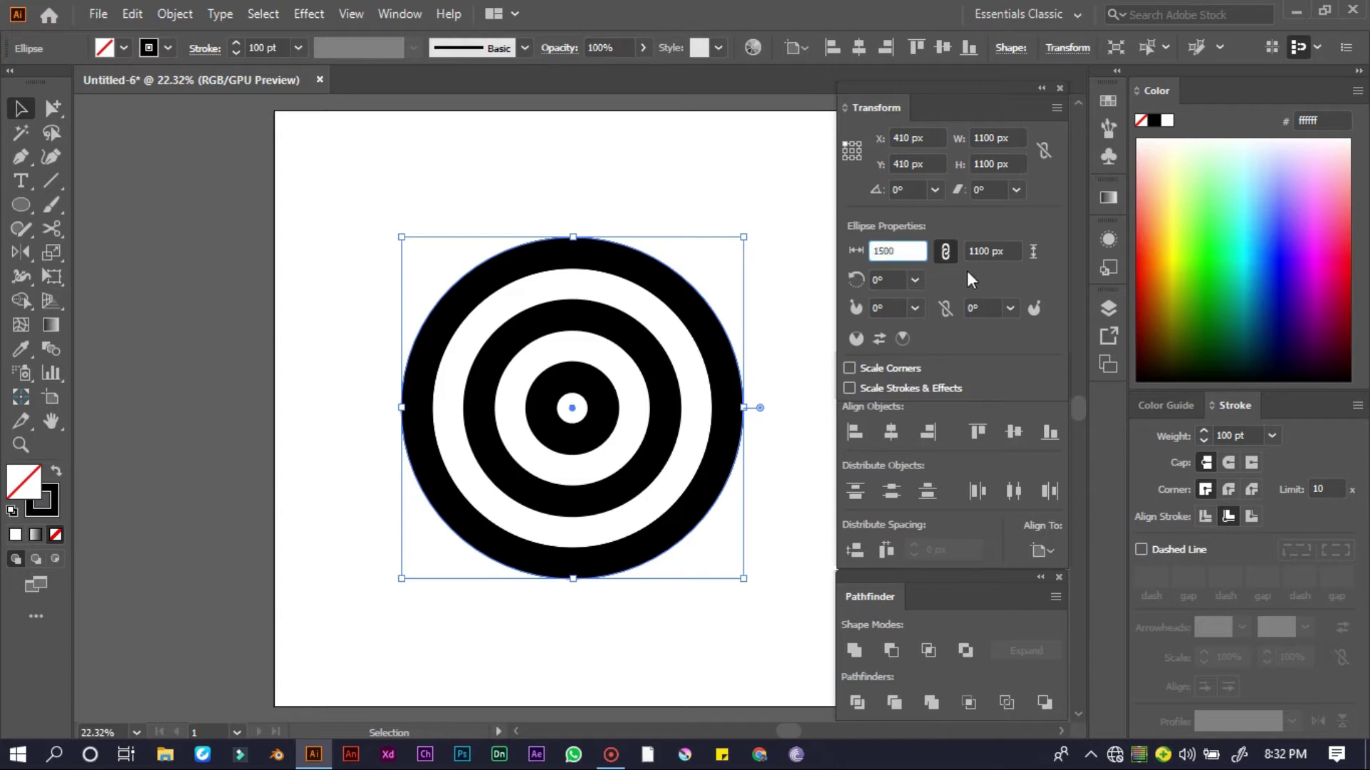
text(1500)
click(990, 250)
Duplicate the 1500 px circle in place and set the copy's width and height to 1900 px
click(132, 15)
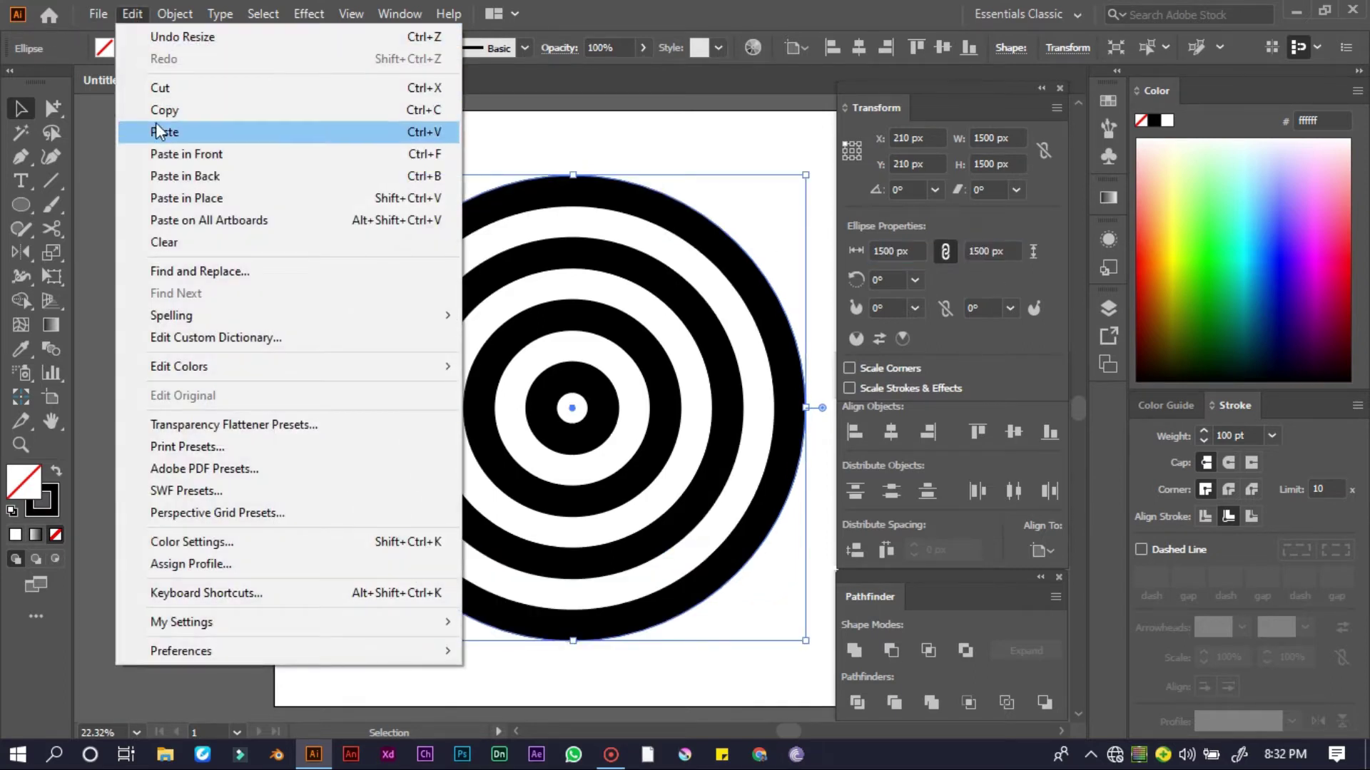
click(162, 110)
click(132, 14)
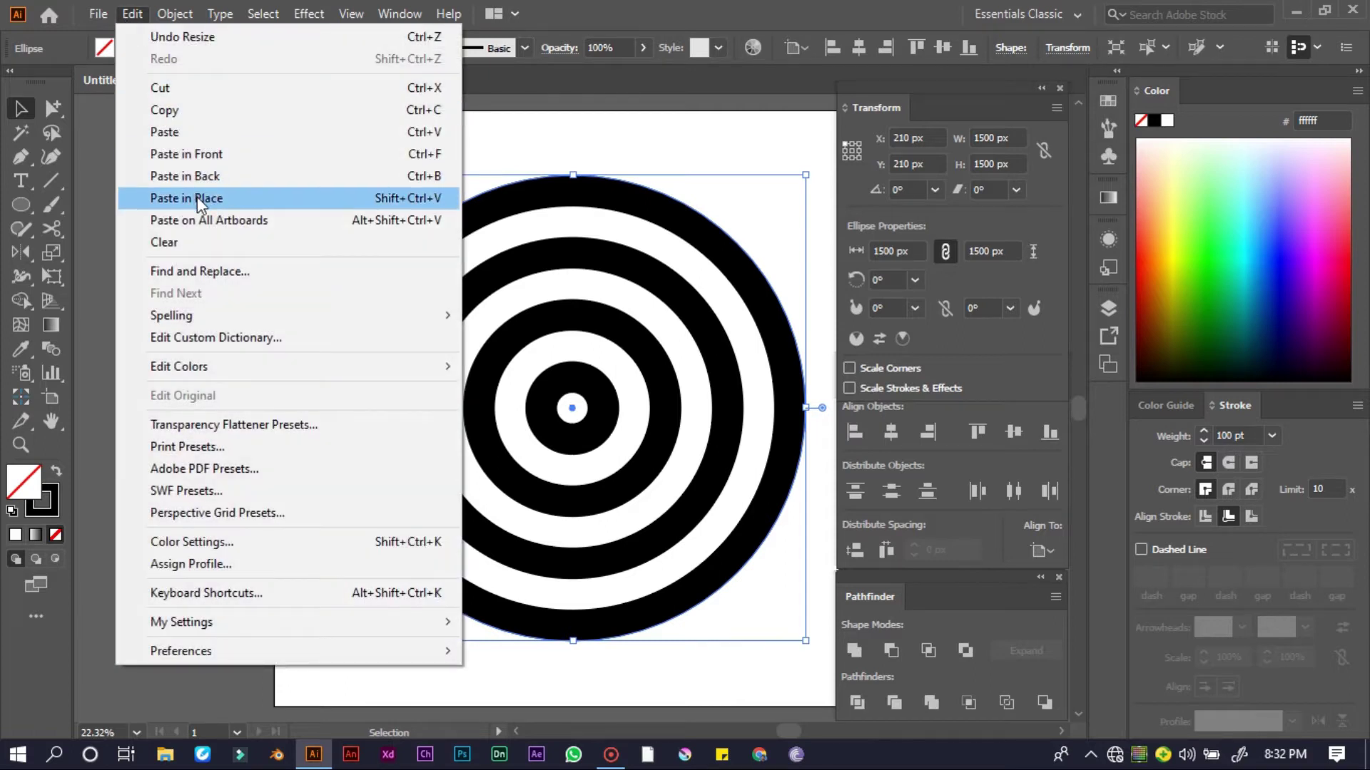
click(195, 201)
click(917, 251)
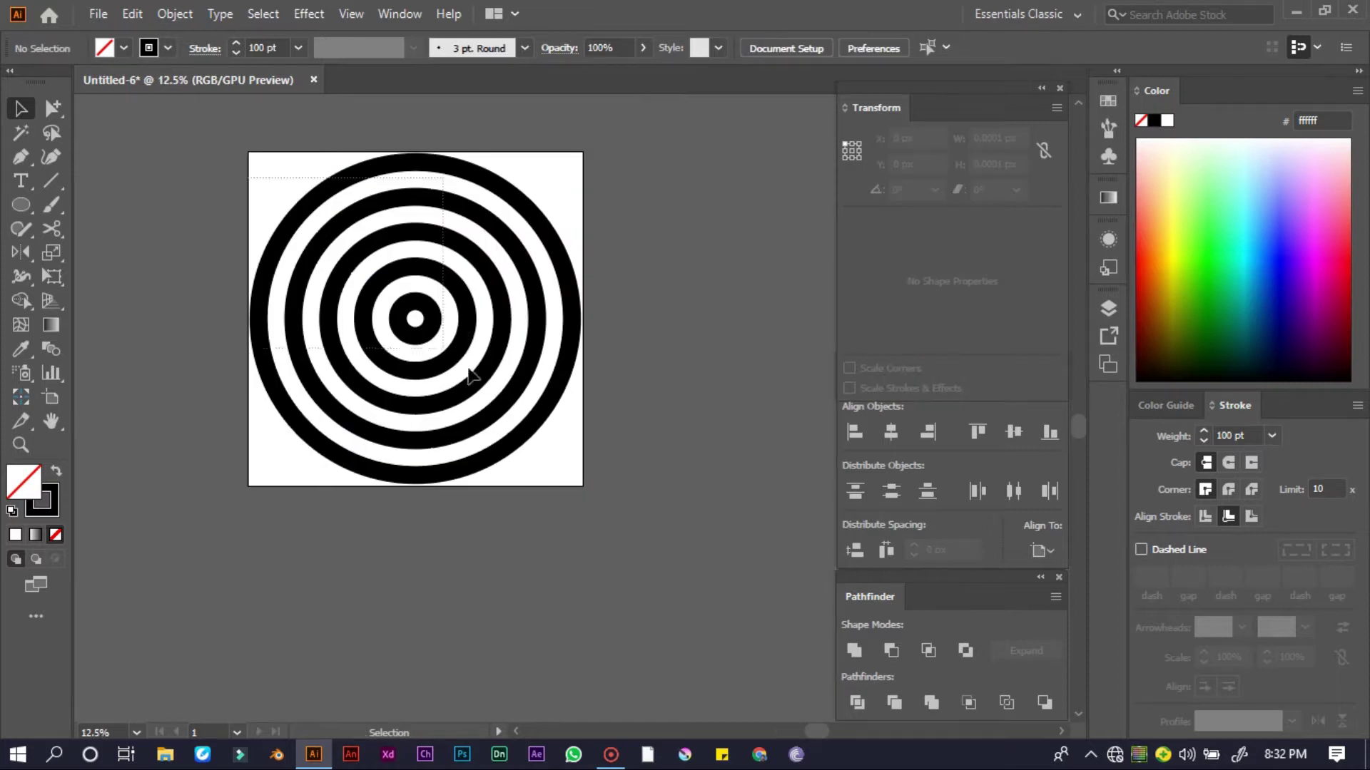
Select all five circles and expand their appearance so the strokes become filled ring shapes
key(ctrl+a)
click(791, 50)
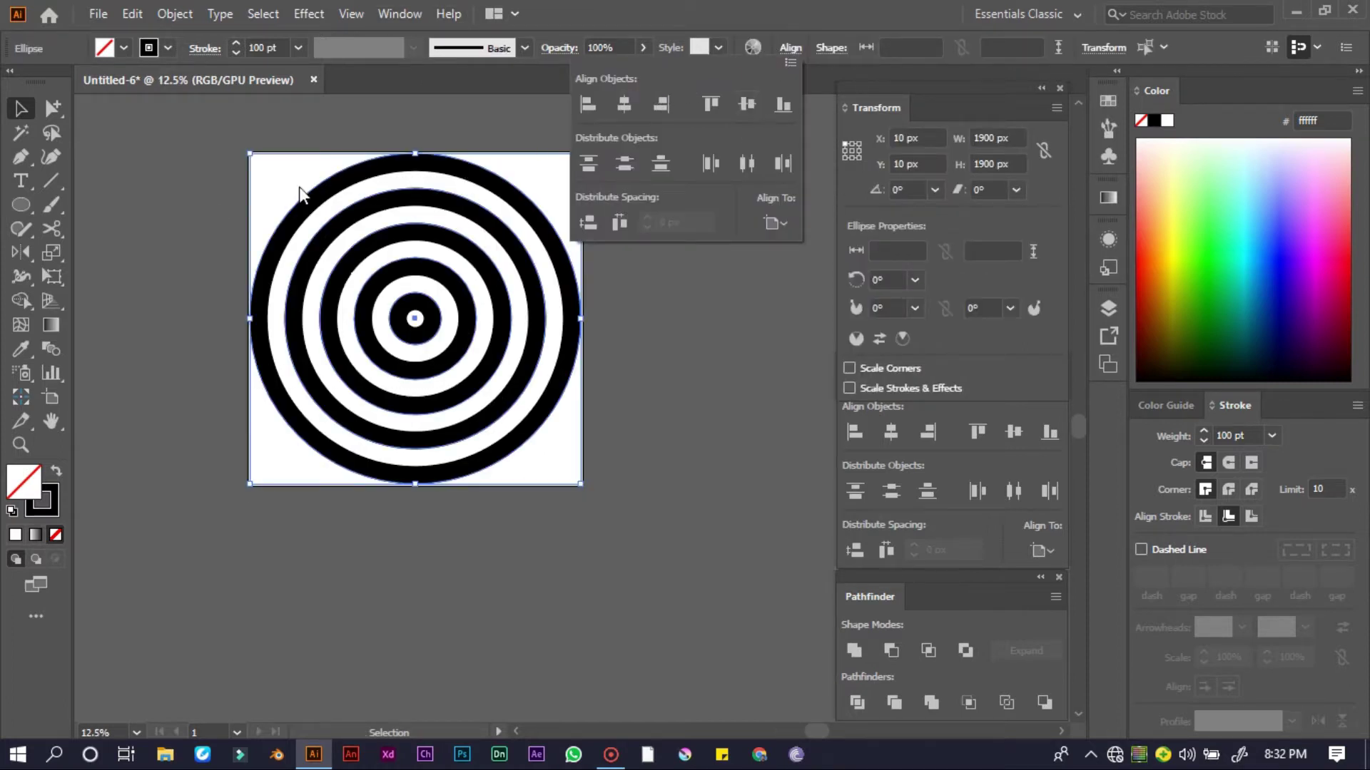
click(118, 122)
click(171, 15)
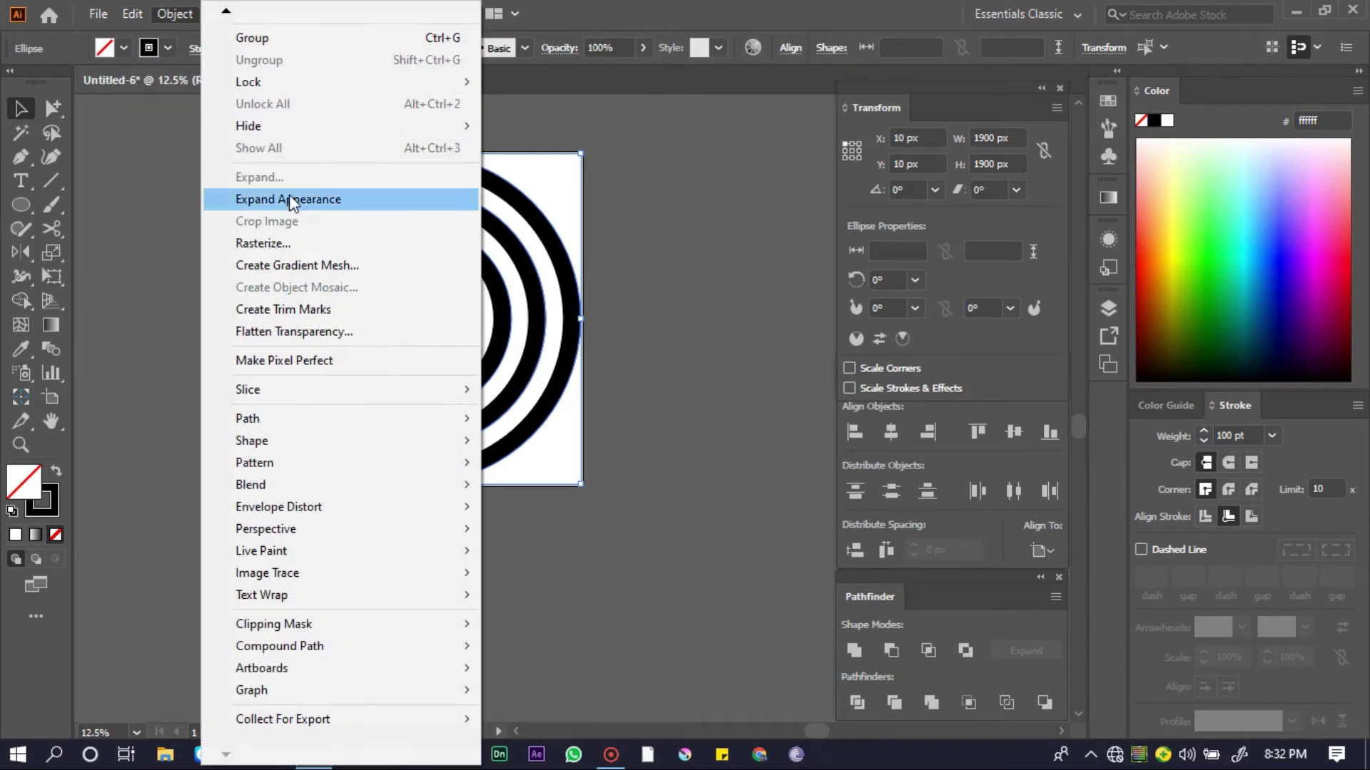
click(312, 201)
click(245, 199)
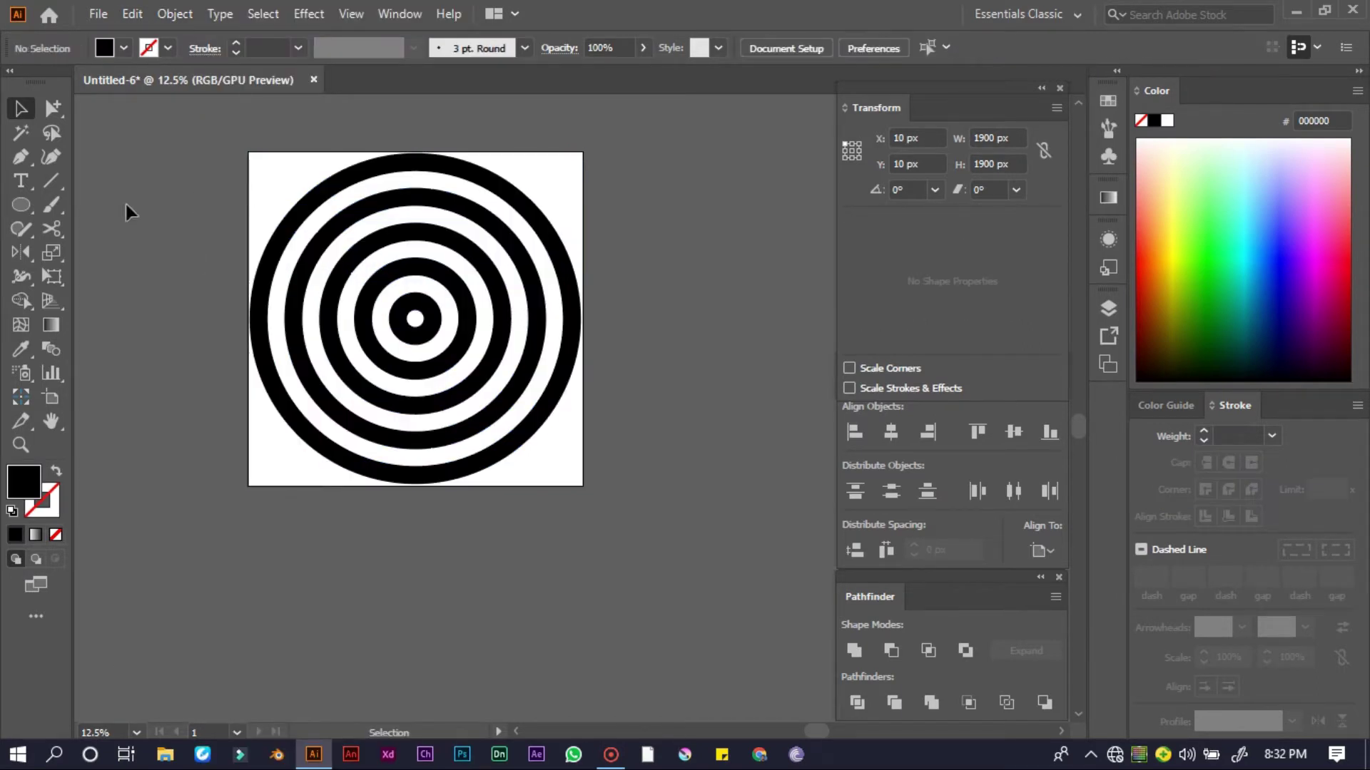
Draw a 960 px black square from the rings' center to the artboard's upper-left corner
drag(11, 206, 62, 202)
scroll(320, 308, up, 2)
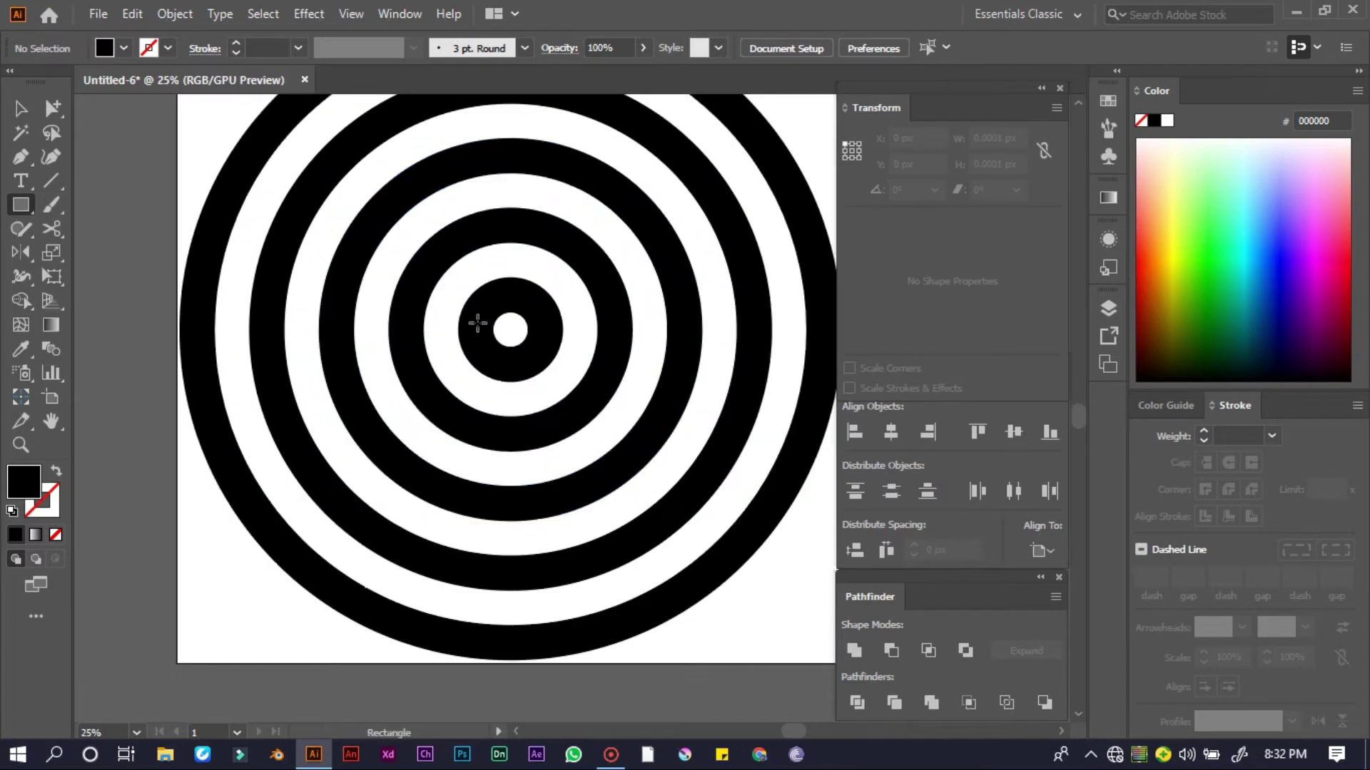
drag(508, 329, 177, 177)
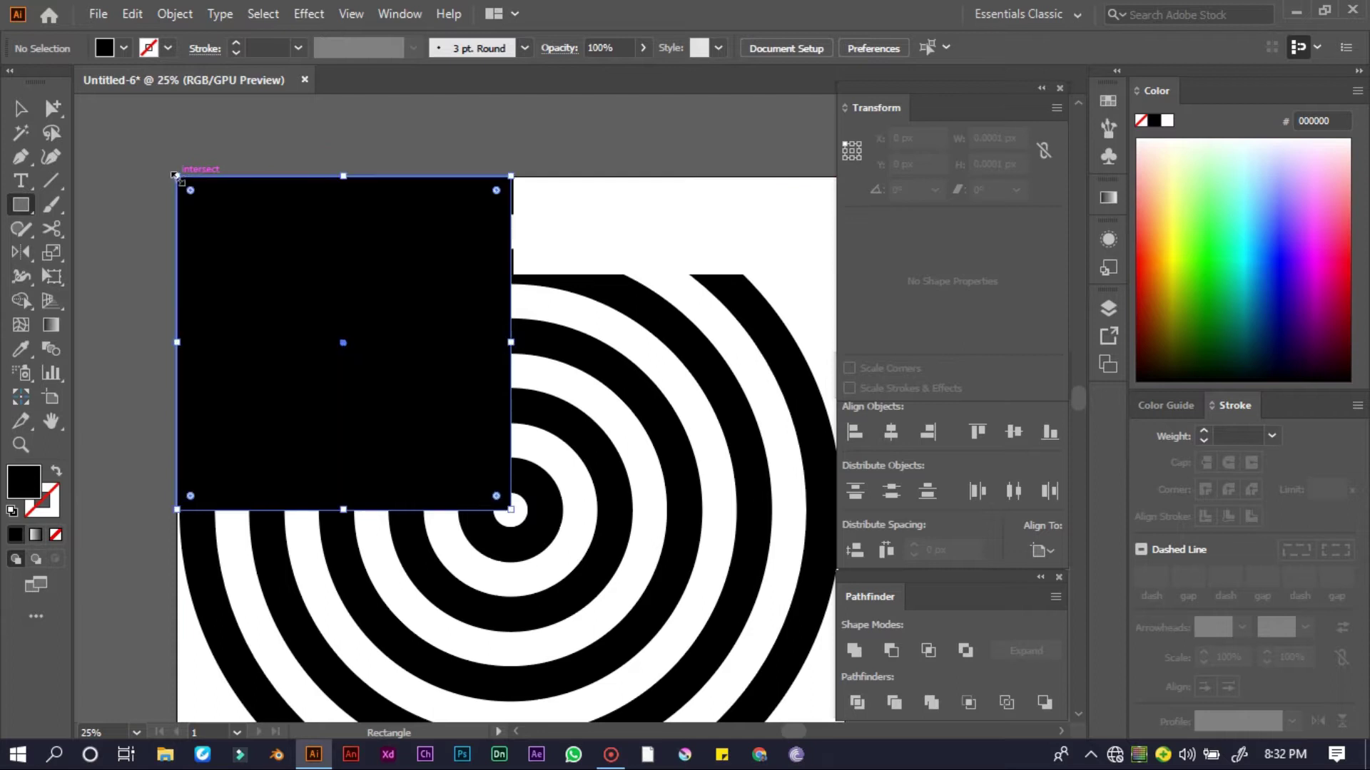
Select the rings and the square and crop them with Pathfinder to keep only the upper-left quarter of the rings
key(v)
scroll(235, 192, down, 1)
click(162, 143)
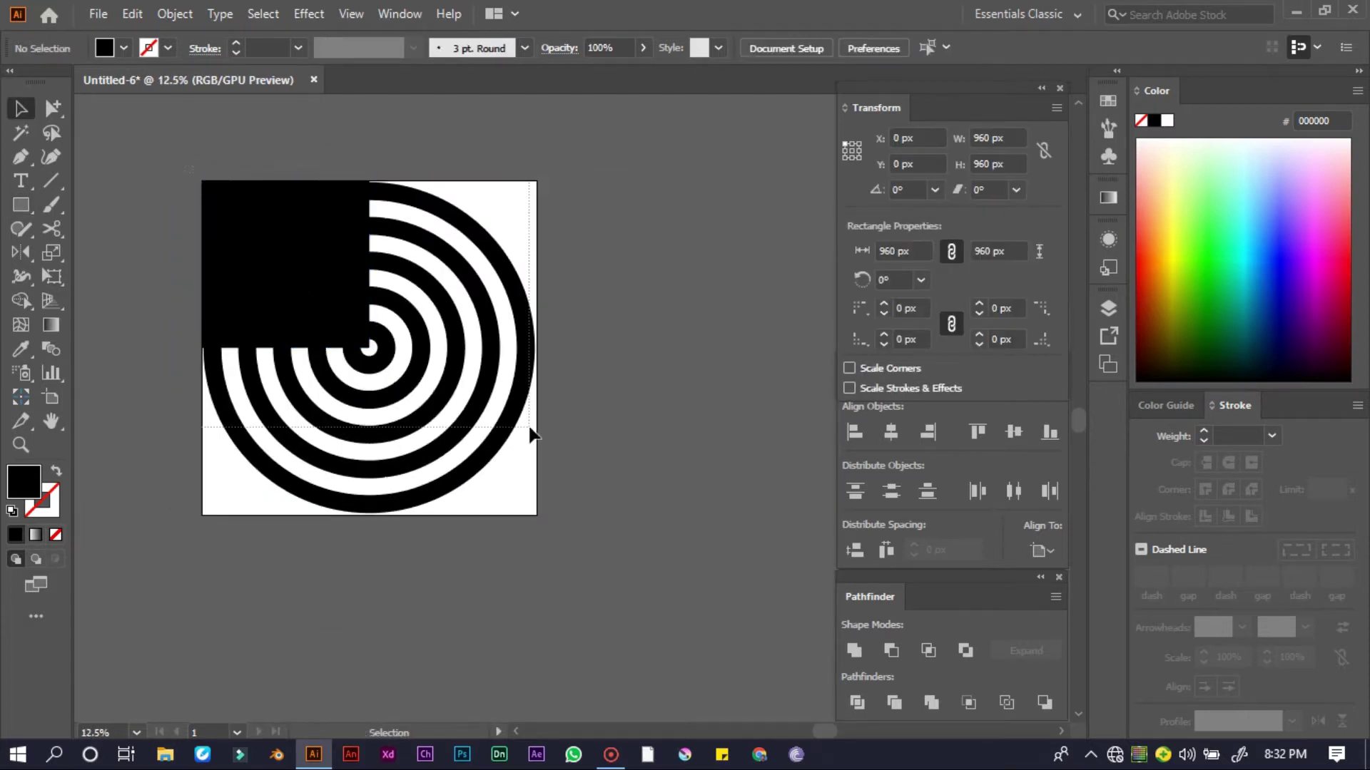
key(ctrl+a)
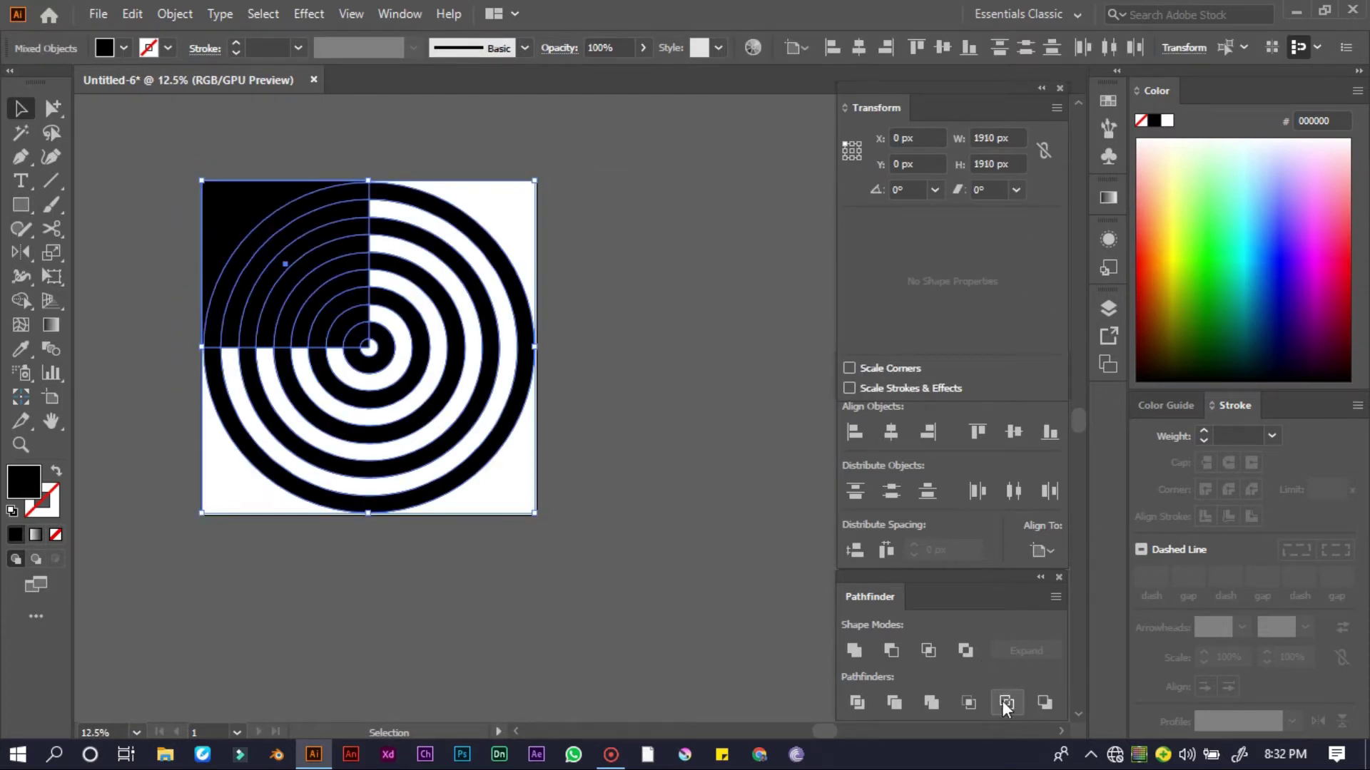
click(969, 702)
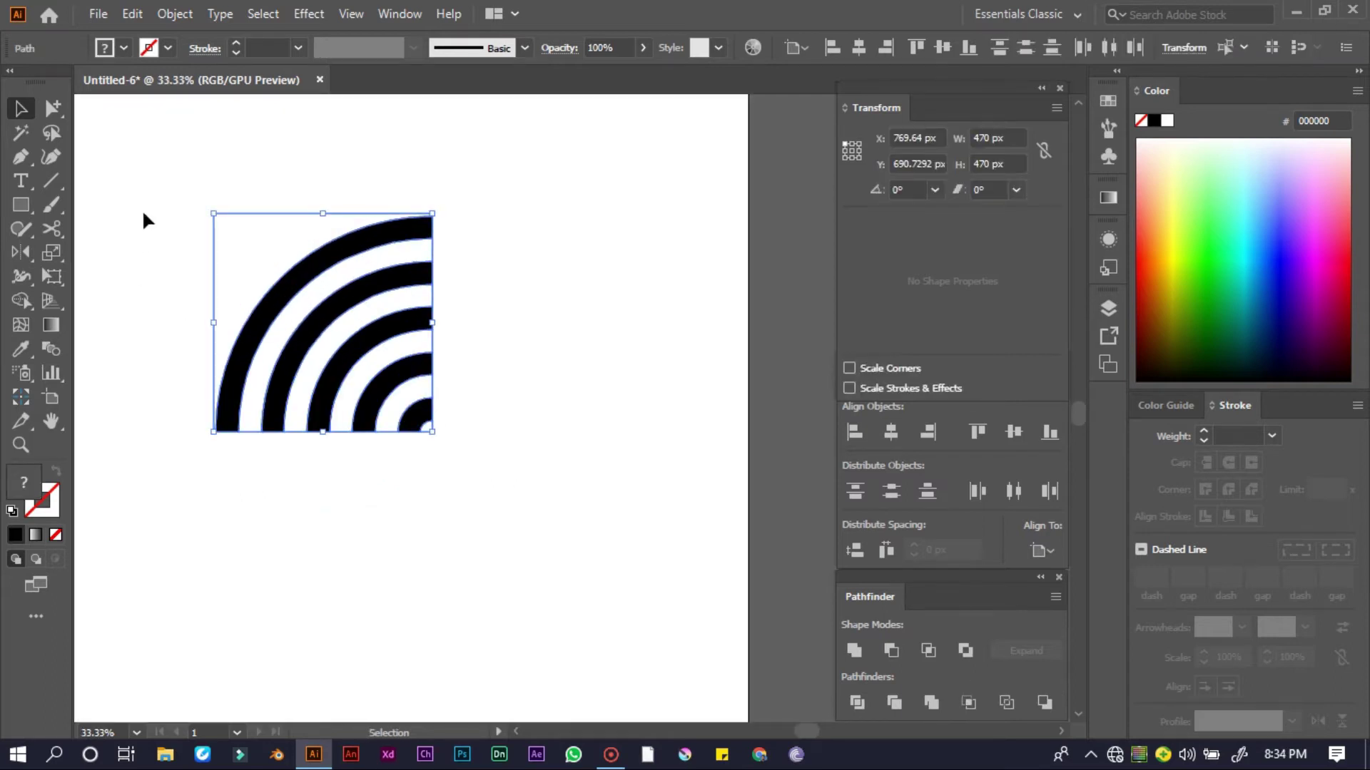
Delete the leftover unfilled paths around and between the quarter rings
click(167, 169)
drag(169, 175, 257, 250)
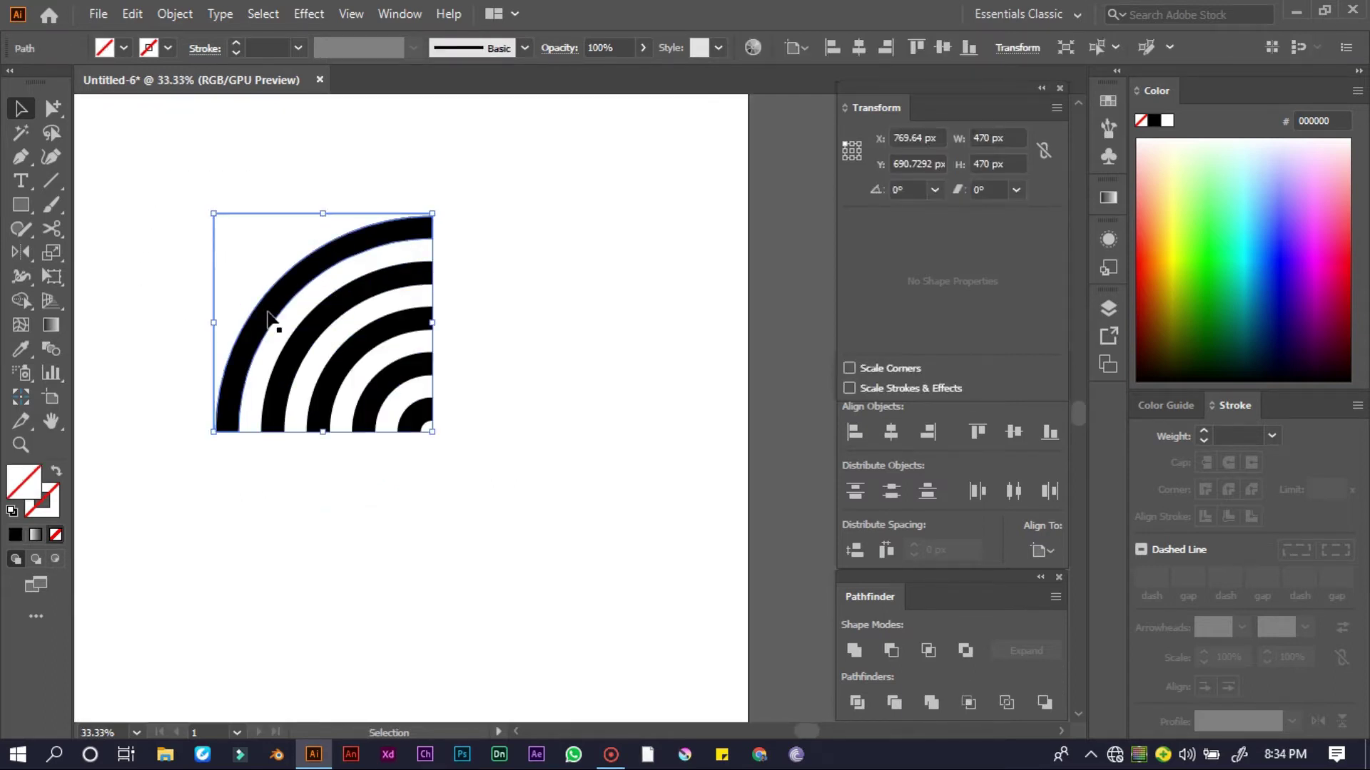
key(Delete)
drag(447, 246, 422, 252)
key(Delete)
click(432, 301)
click(442, 336)
drag(441, 389, 433, 425)
Group the black quarter rings and move the group up and left so its lower edge meets the artboard's middle
drag(217, 199, 505, 440)
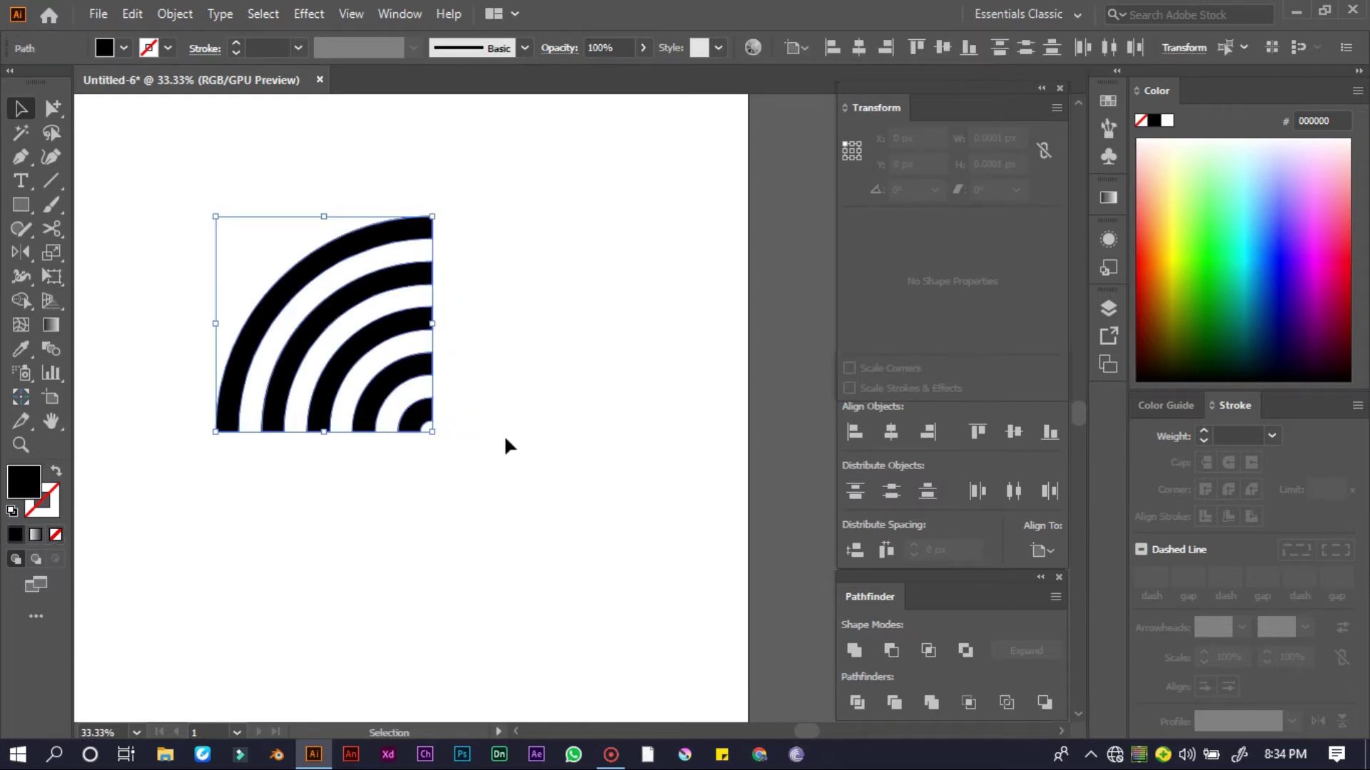
key(ctrl+g)
key(ctrl+minus)
drag(379, 304, 306, 256)
Reflect a copy of the quarter-ring group across the horizontal axis and place it directly below the original to form half rings
click(17, 254)
double_click(18, 254)
click(577, 508)
click(20, 108)
key(ctrl+plus)
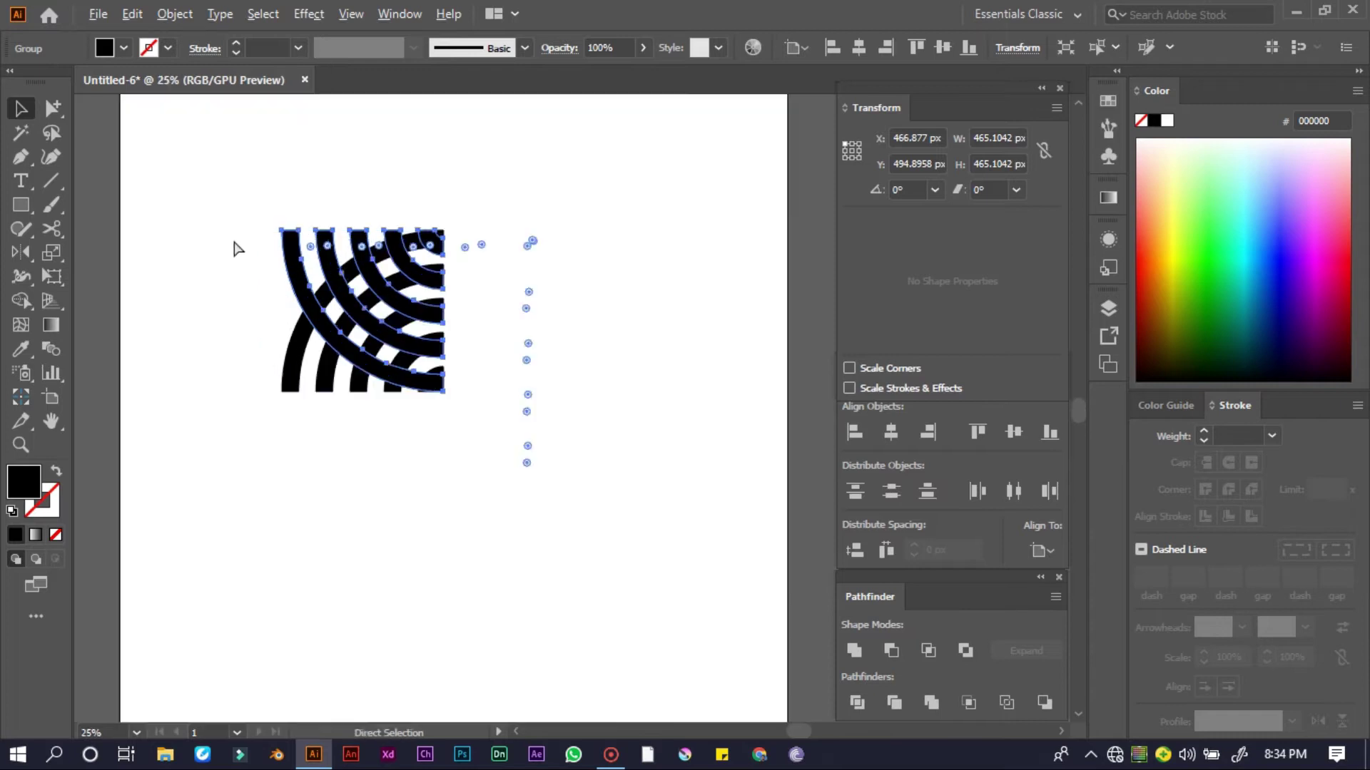
drag(293, 265, 292, 428)
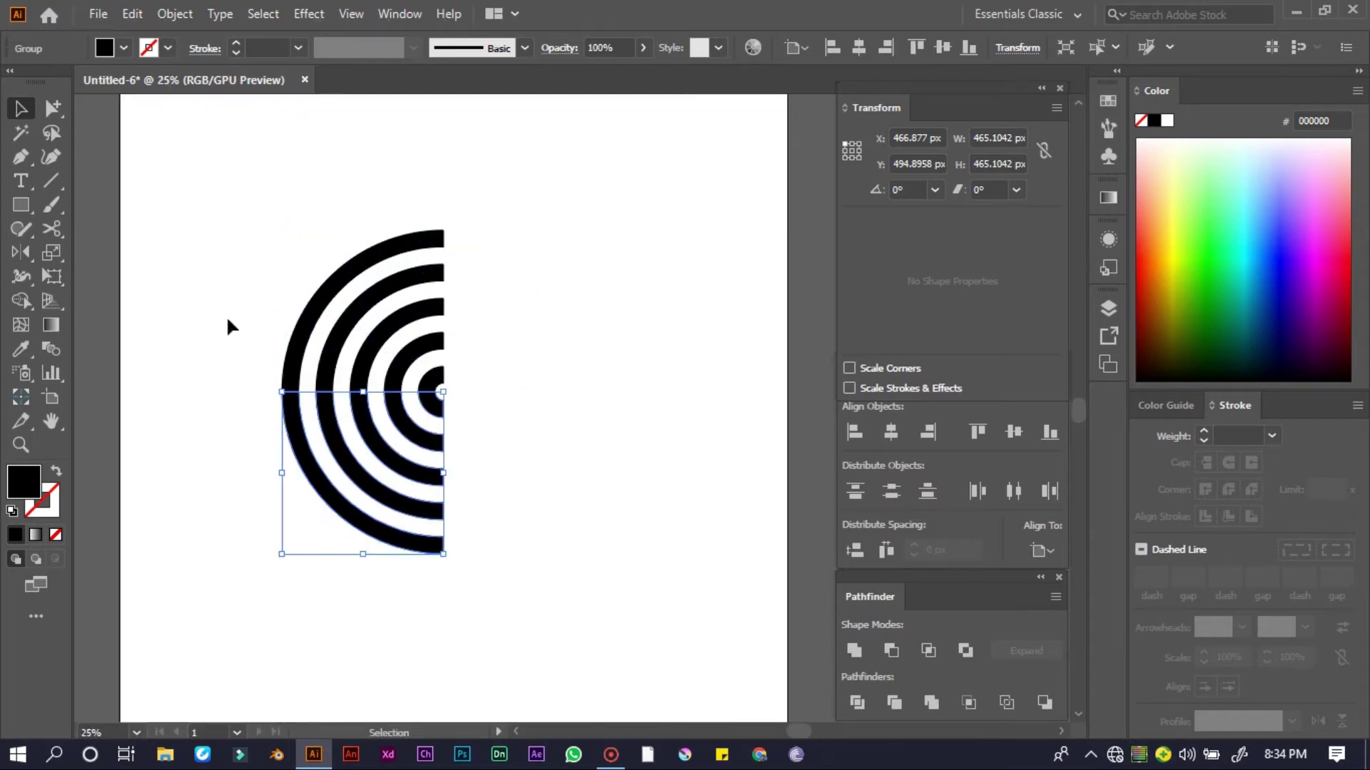
Examine at high magnification how the edges of the upper and lower quarter-ring groups line up at their joint
key(ctrl+a)
key(ctrl+plus)
key(ctrl+plus)
key(ctrl+plus)
key(ctrl+plus)
key(ctrl+plus)
key(ctrl+plus)
key(ctrl+plus)
key(ctrl+plus)
key(ctrl+plus)
key(ctrl+plus)
key(ctrl+plus)
key(ctrl+plus)
key(ctrl+plus)
key(ctrl+plus)
key(ctrl+plus)
key(v)
click(419, 392)
click(370, 382)
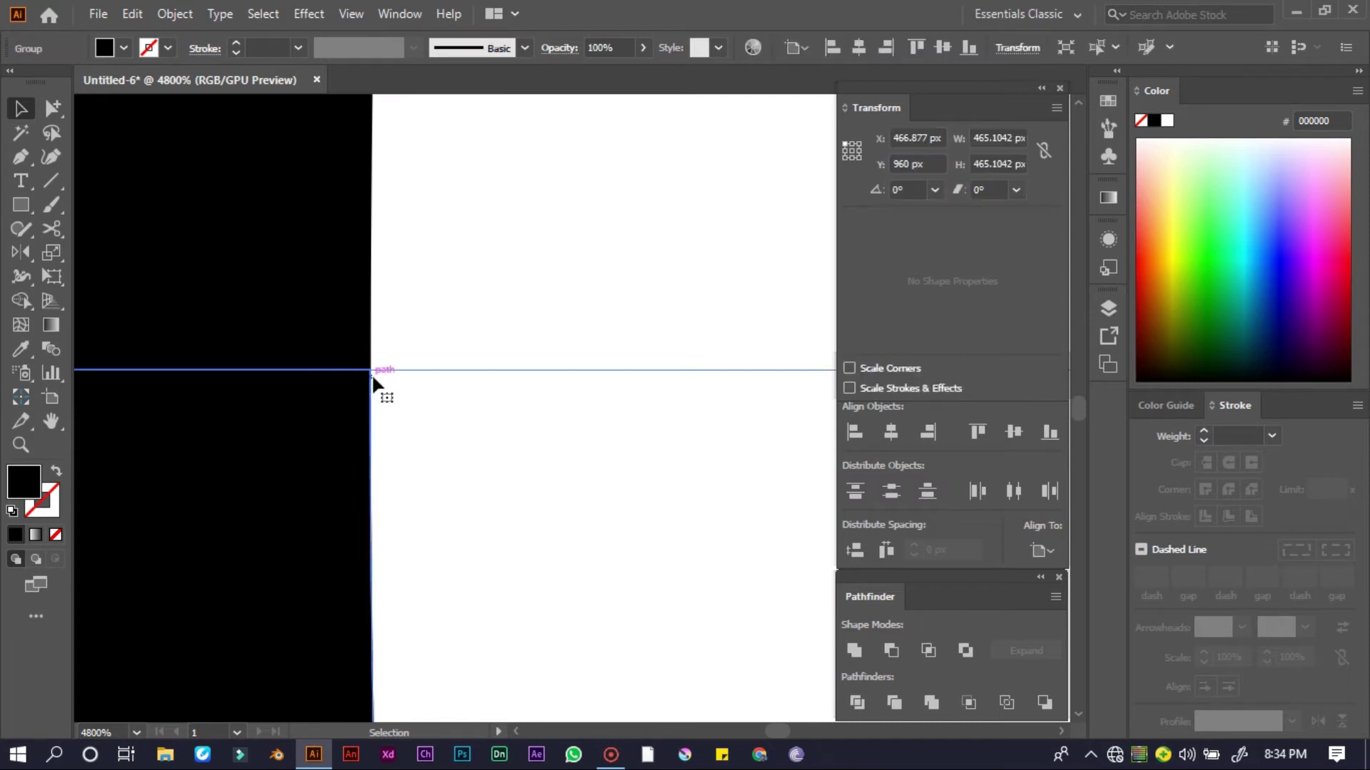
Inspect the outer corner where the two quarter-ring groups meet even more closely, and return to the whole artwork
key(ctrl+a)
key(ctrl+plus)
key(ctrl+plus)
key(ctrl+plus)
key(ctrl+plus)
key(a)
key(ctrl+minus)
key(ctrl+minus)
key(ctrl+minus)
key(ctrl+minus)
key(ctrl+minus)
key(ctrl+minus)
key(ctrl+minus)
key(ctrl+minus)
key(ctrl+minus)
key(ctrl+minus)
key(ctrl+minus)
key(ctrl+minus)
key(ctrl+minus)
key(ctrl+minus)
key(ctrl+minus)
key(ctrl+minus)
key(ctrl+minus)
key(ctrl+minus)
key(ctrl+minus)
Reflect a copy of the half rings across the vertical axis and place it alongside the original to complete the rings
click(234, 376)
key(ctrl+a)
double_click(18, 256)
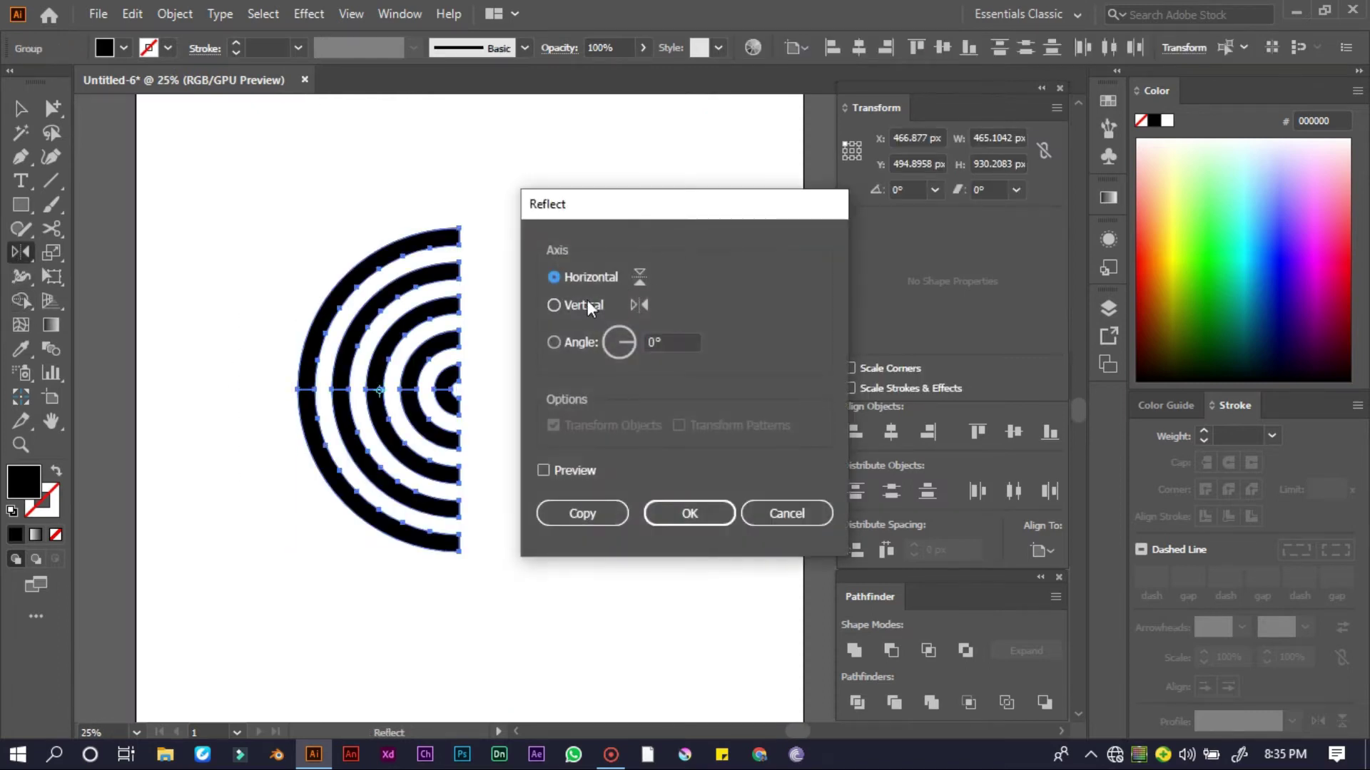
click(553, 515)
key(v)
drag(341, 264, 495, 271)
Scale the complete ring artwork down so each quarter is about 367 px square
drag(355, 160, 459, 235)
drag(299, 229, 333, 258)
click(471, 406)
Reflect the lower-right quarter-ring group across the vertical axis
click(568, 437)
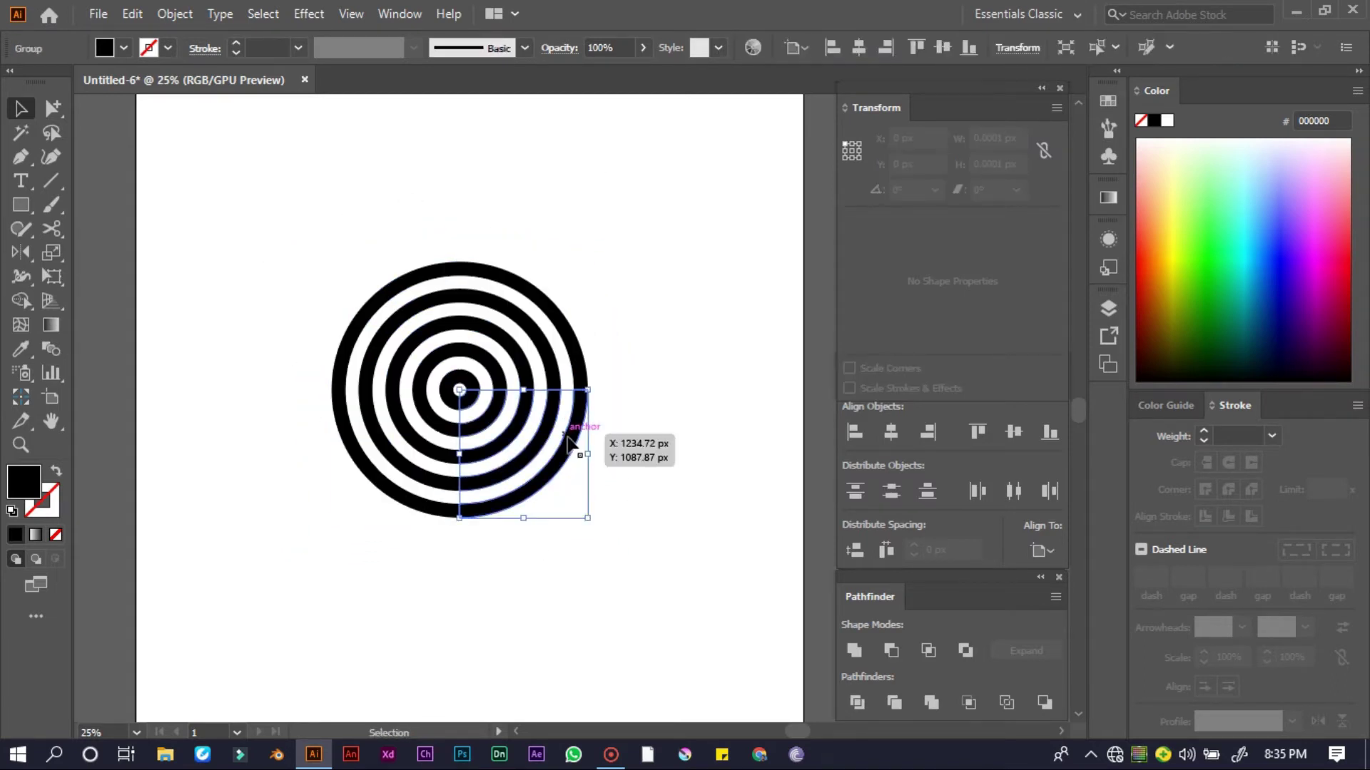
scroll(568, 437, up, 2)
double_click(21, 252)
click(690, 513)
click(20, 109)
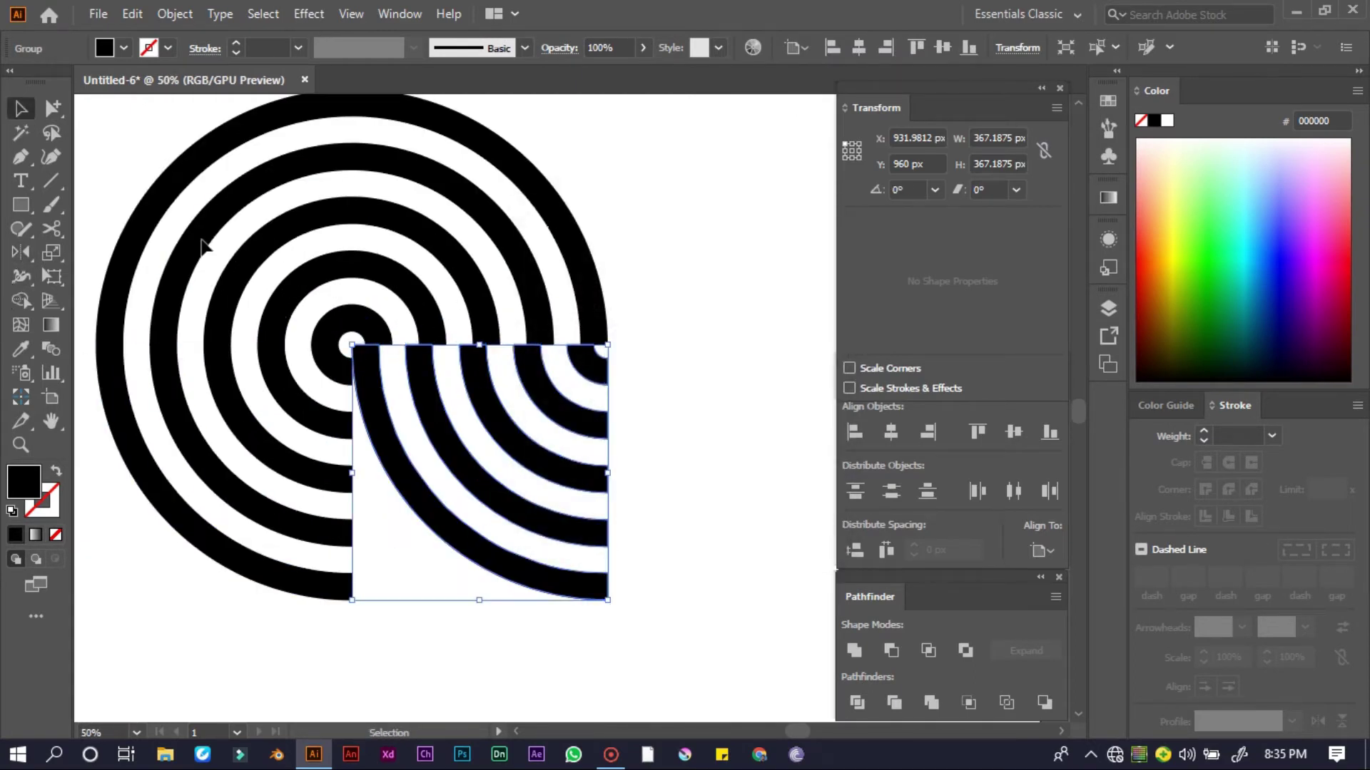
Fill the reflected lower-right group with red ff0000 and shift it right so its arcs continue from the upper-right rings
scroll(383, 357, up, 4)
drag(307, 380, 390, 276)
scroll(361, 376, up, 8)
drag(386, 268, 386, 269)
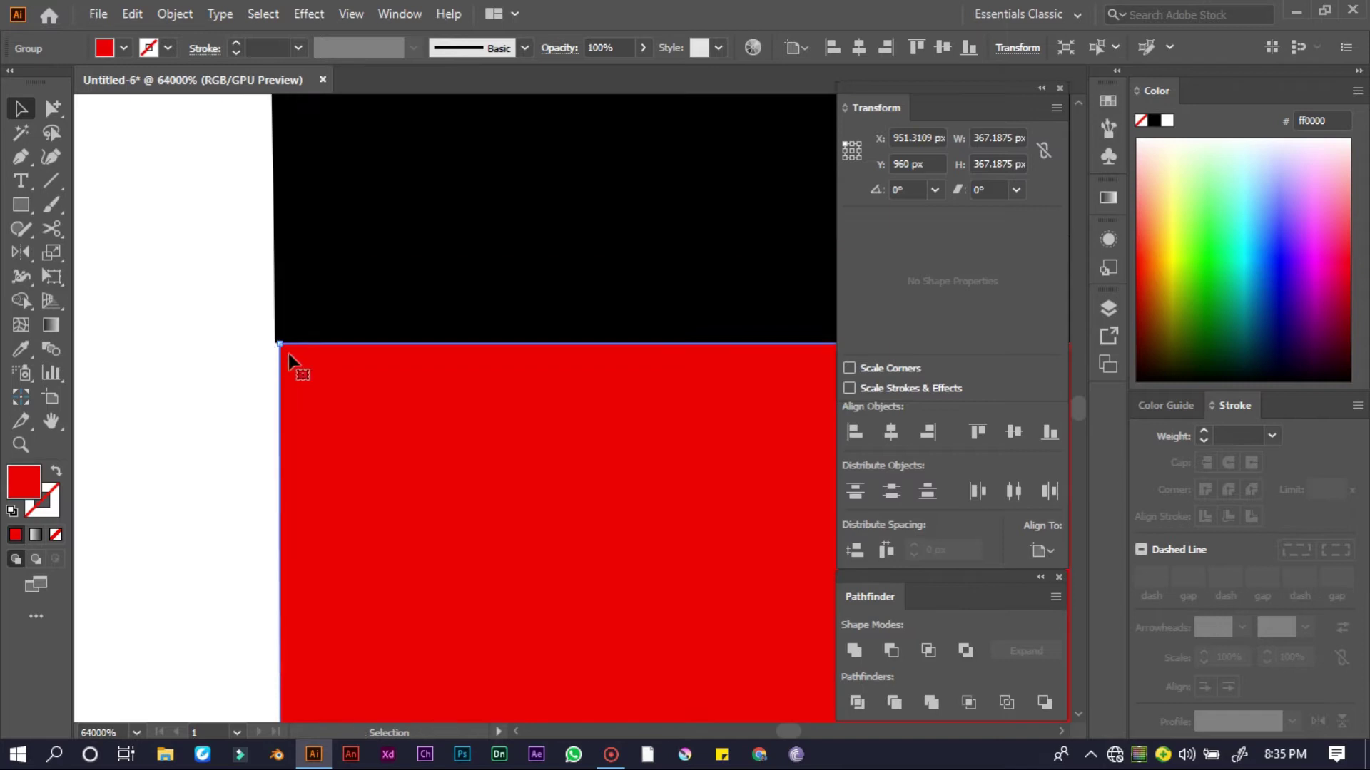
drag(290, 354, 289, 352)
click(230, 286)
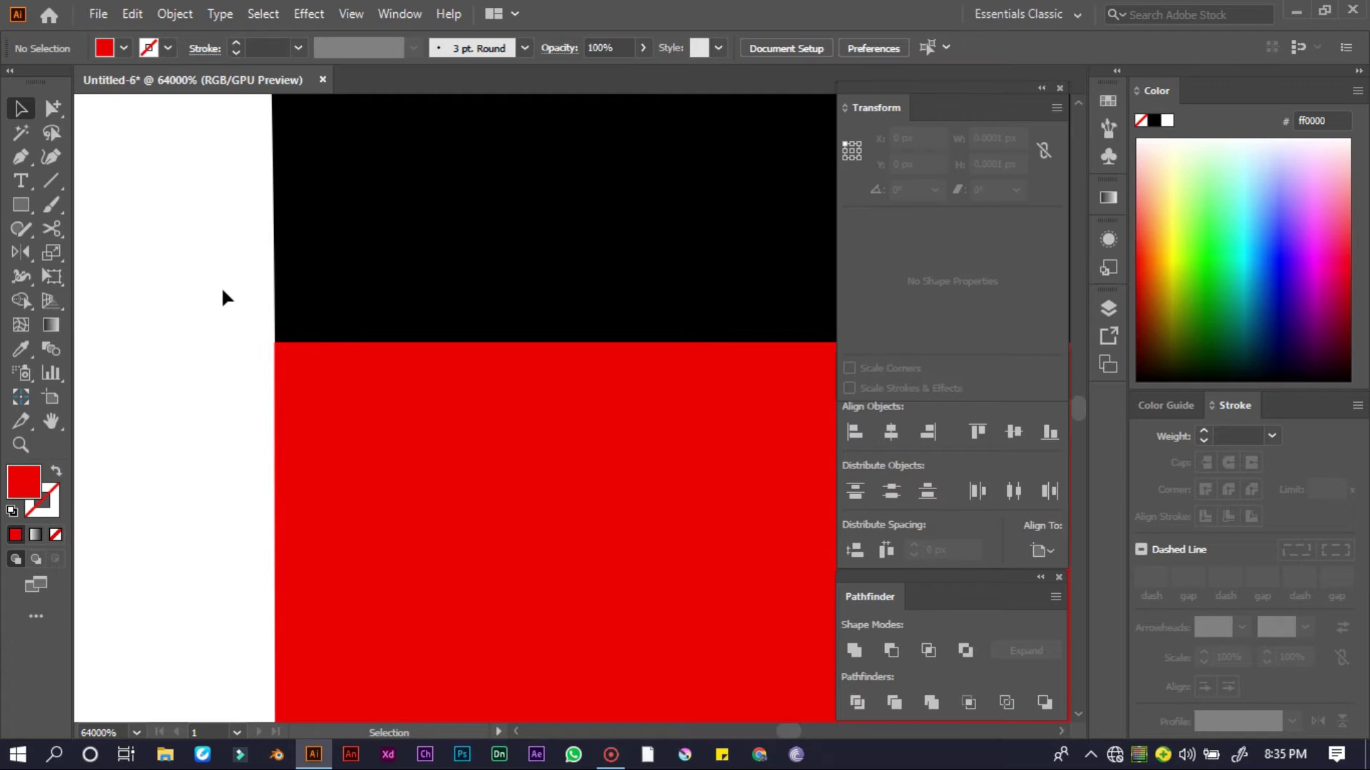
Duplicate the upper-right black quarter-ring group in place and move the copy down over the red group
scroll(222, 289, down, 18)
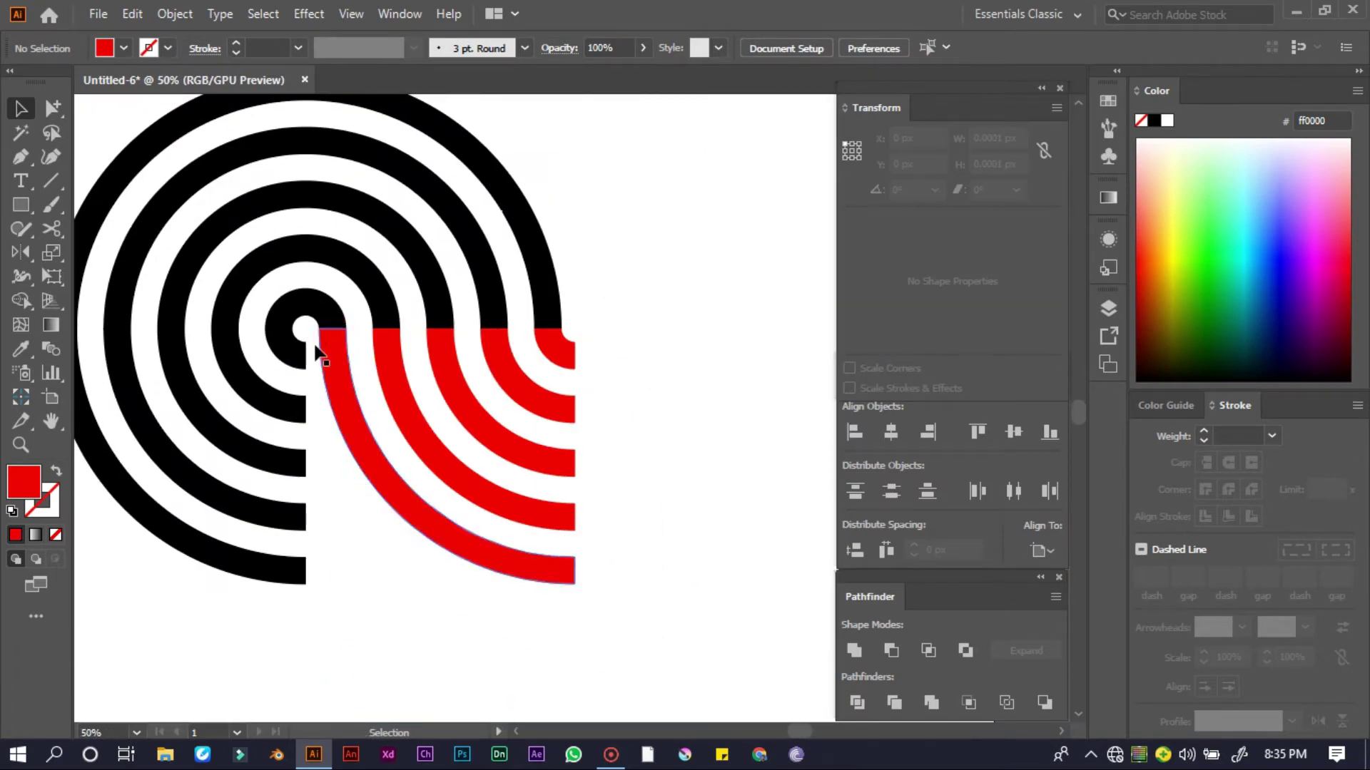
click(369, 257)
scroll(357, 254, up, 1)
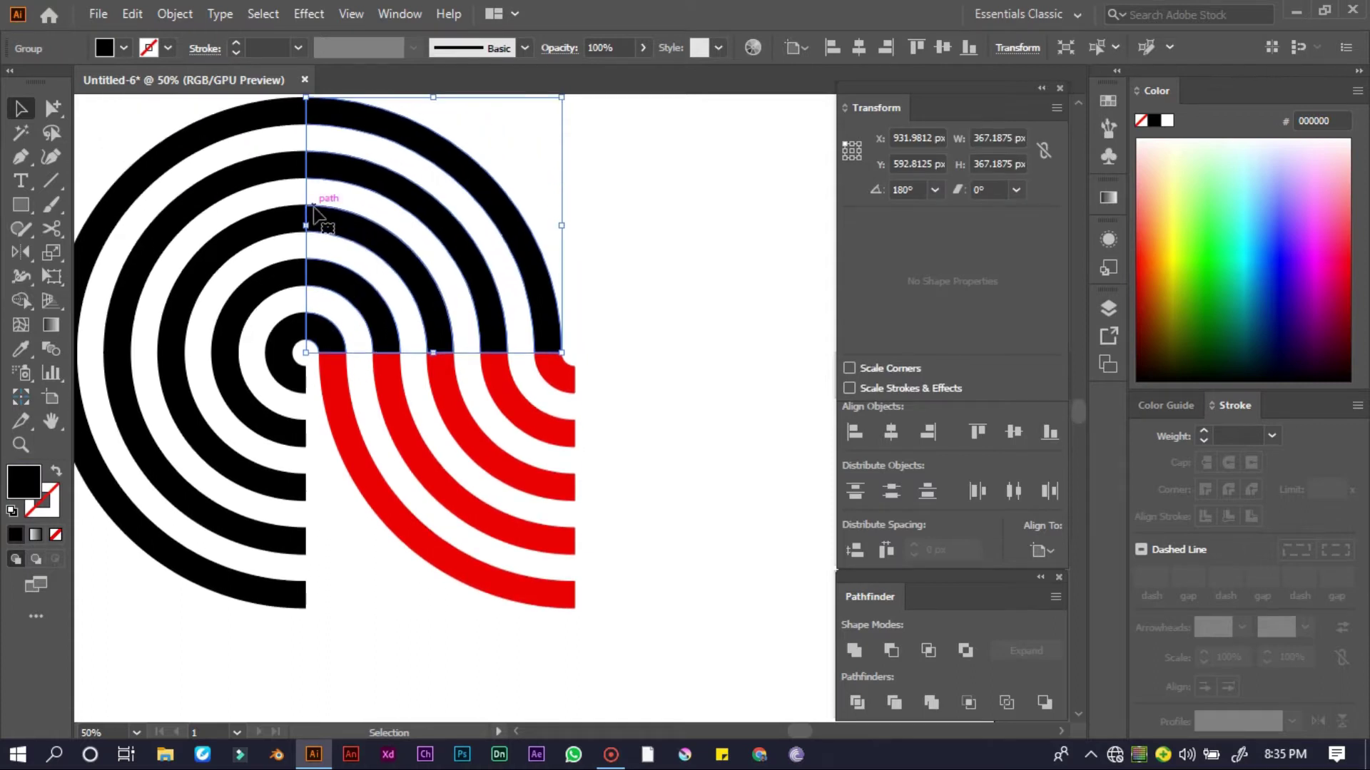
click(129, 13)
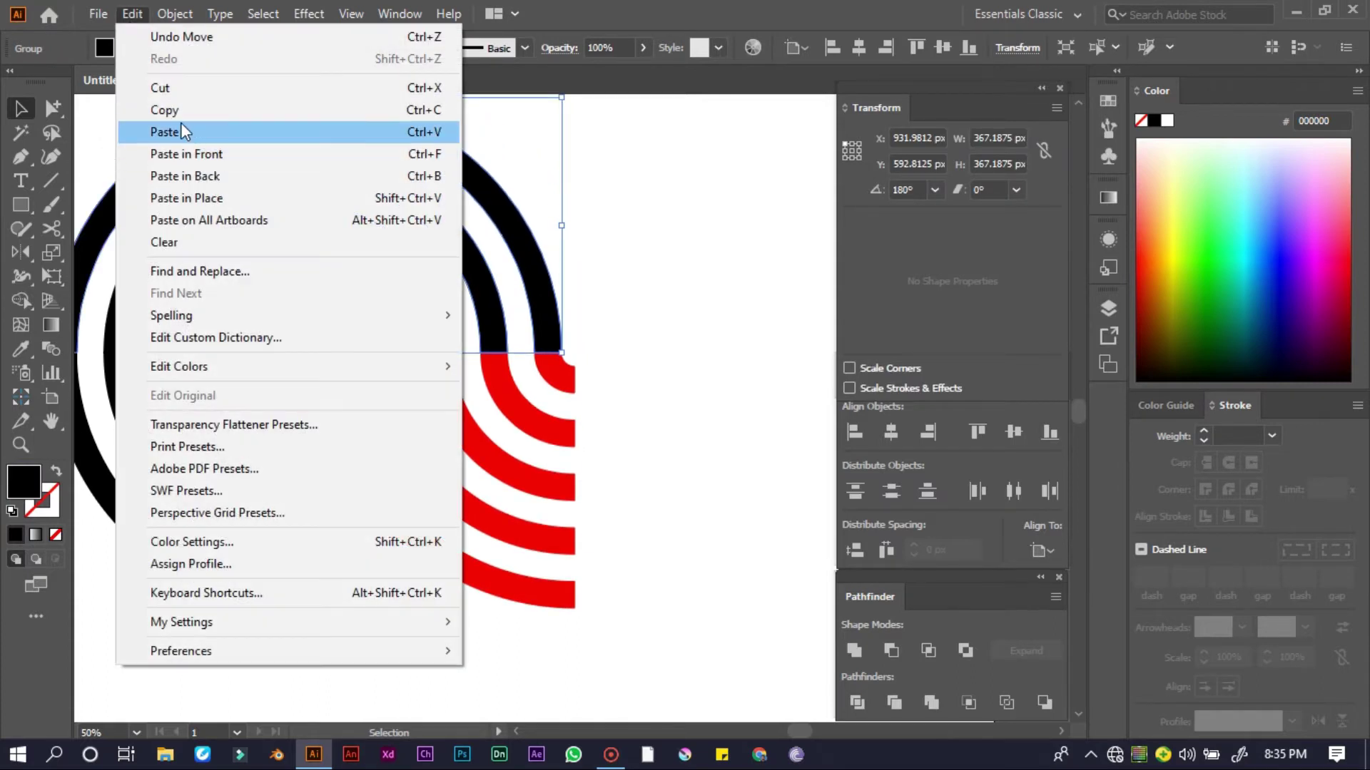
click(164, 110)
click(133, 16)
click(202, 198)
drag(300, 177, 352, 388)
Align the black copy's corner precisely with the arc ends of the lower-left quarter rings
scroll(352, 428, up, 7)
click(339, 285)
scroll(342, 300, up, 3)
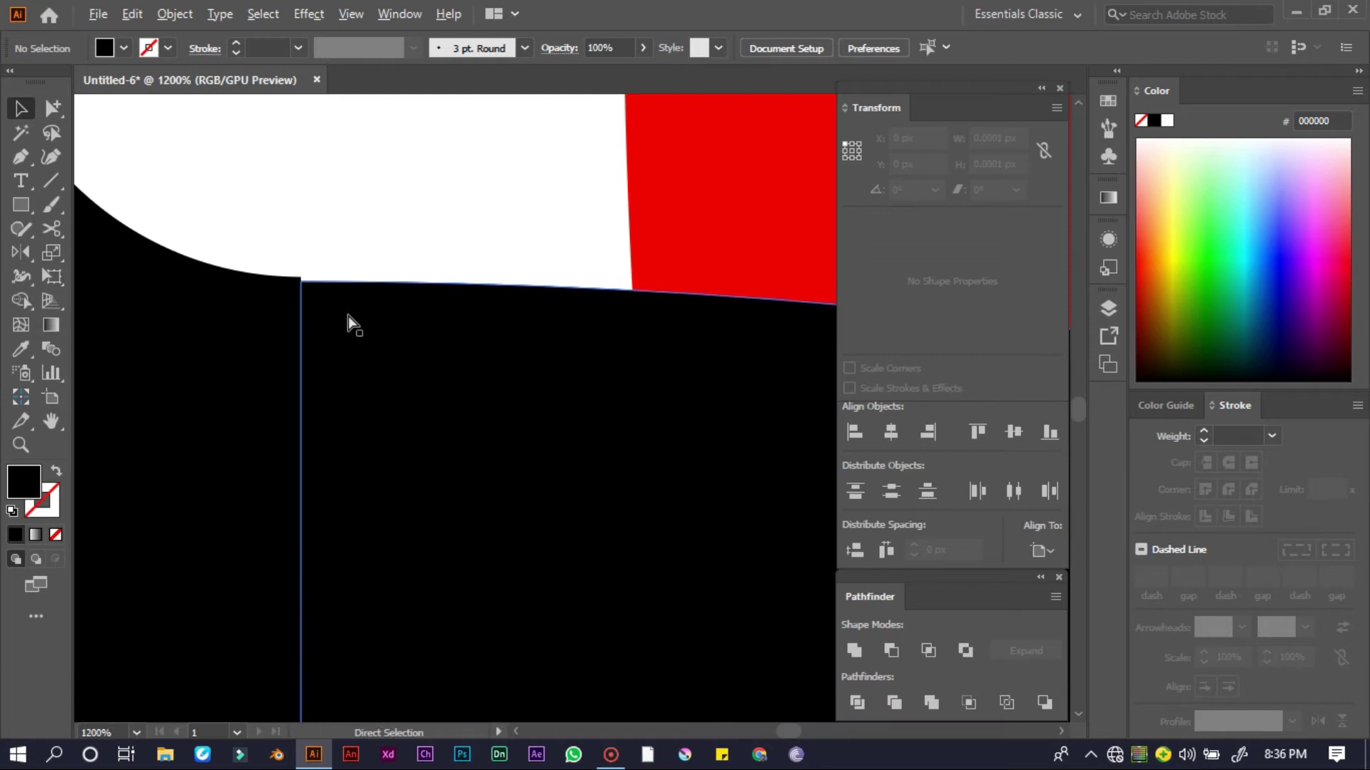
drag(348, 315, 345, 309)
click(318, 190)
Delete the surrounding quarter-ring groups, keeping only the overlapping red and black pair
scroll(318, 209, down, 6)
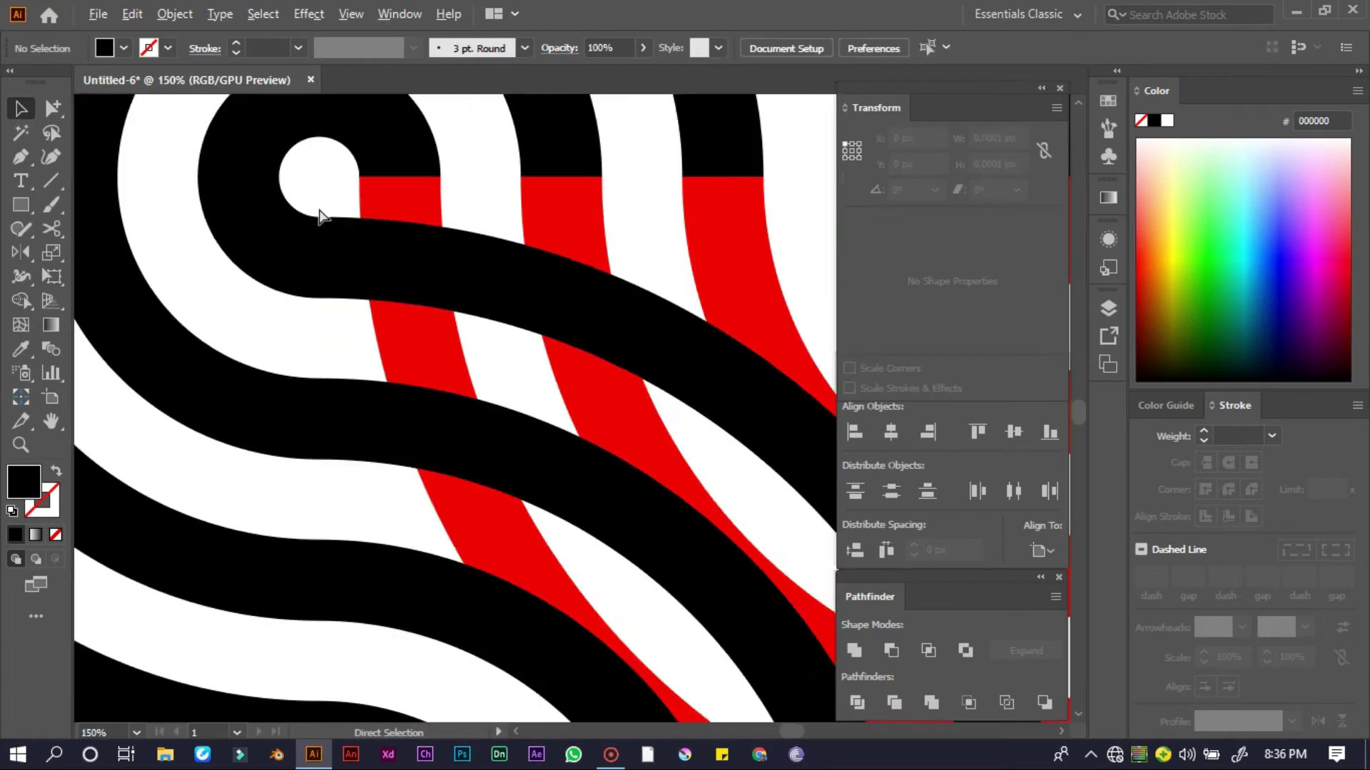
scroll(318, 214, down, 6)
drag(392, 184, 397, 186)
key(Delete)
drag(267, 173, 421, 304)
key(Delete)
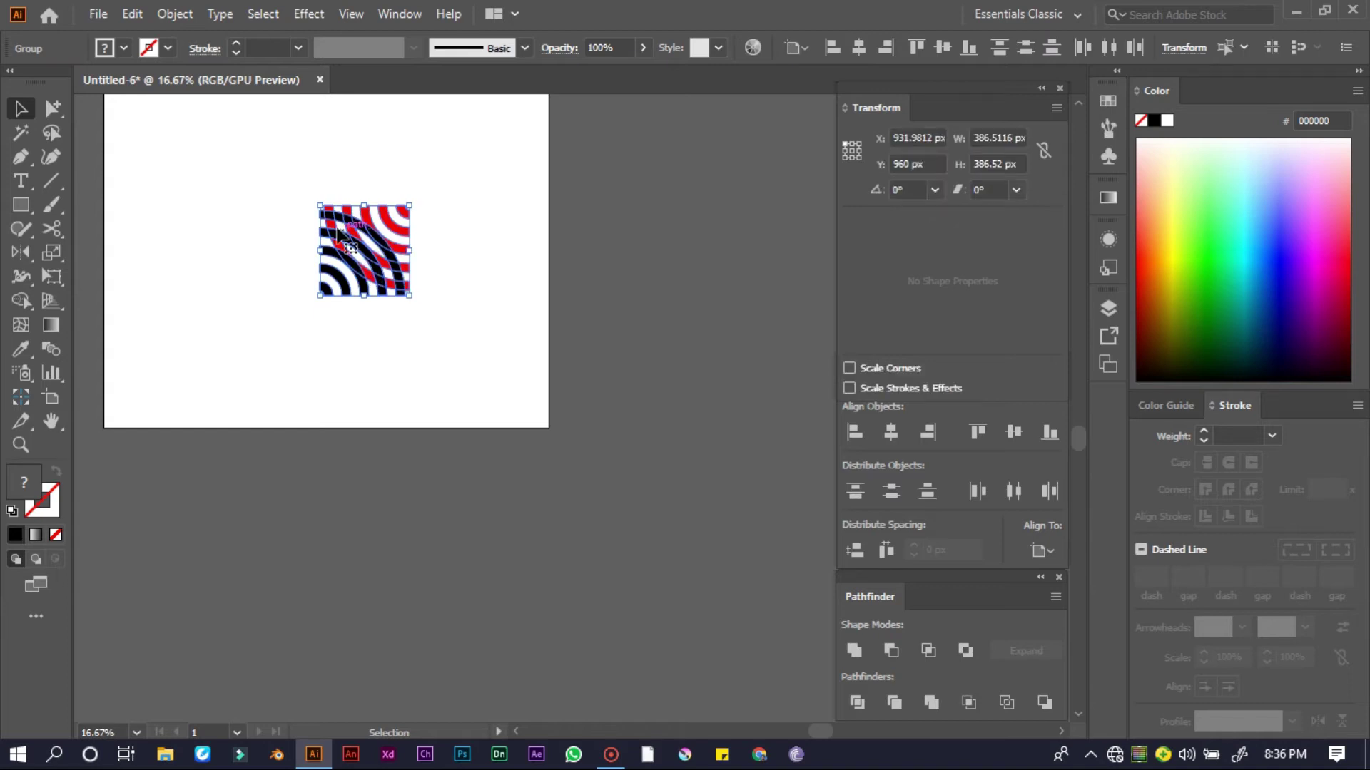
Enlarge the overlapping red and black pair to about 824 px square
scroll(337, 233, up, 1)
drag(316, 250, 286, 205)
scroll(371, 265, up, 1)
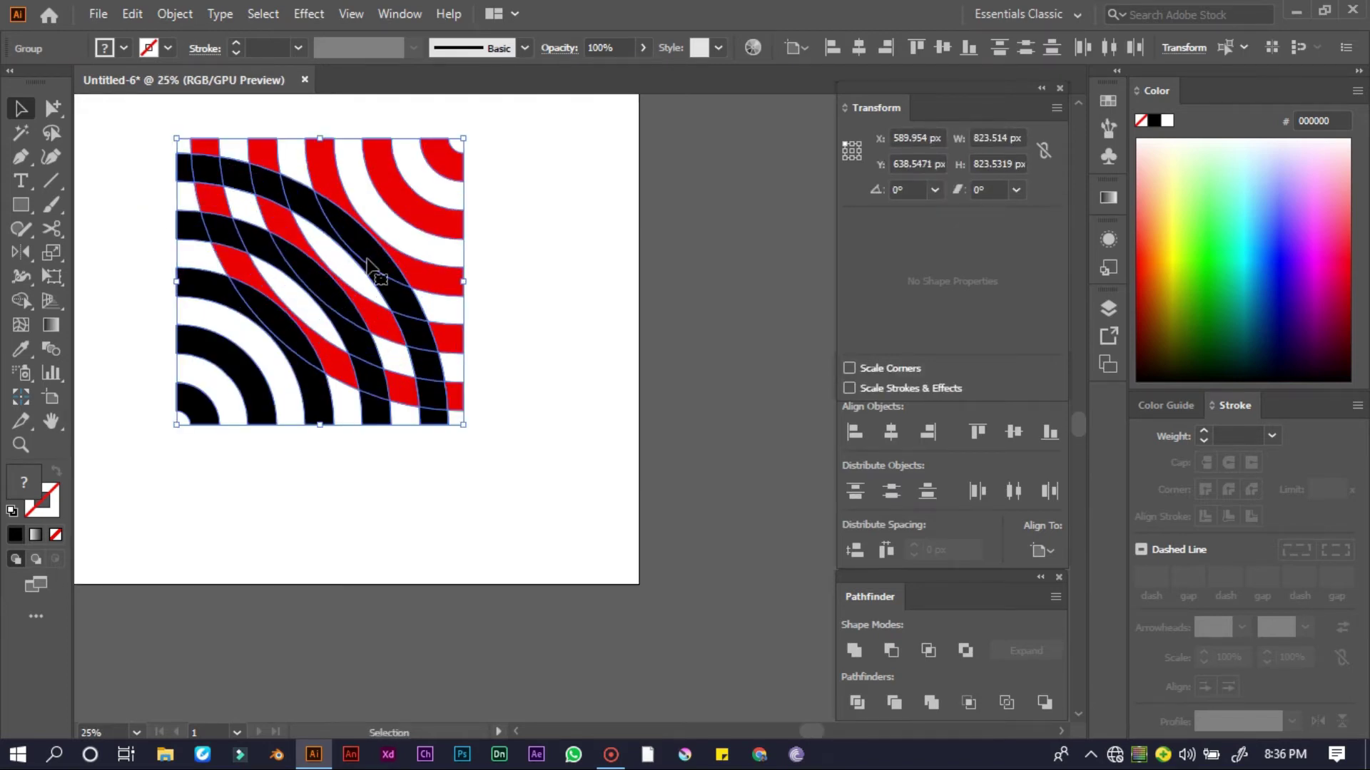
Merge the regions along the two gaps between the red arcs that cross the black arcs using the Shape Builder tool
click(21, 300)
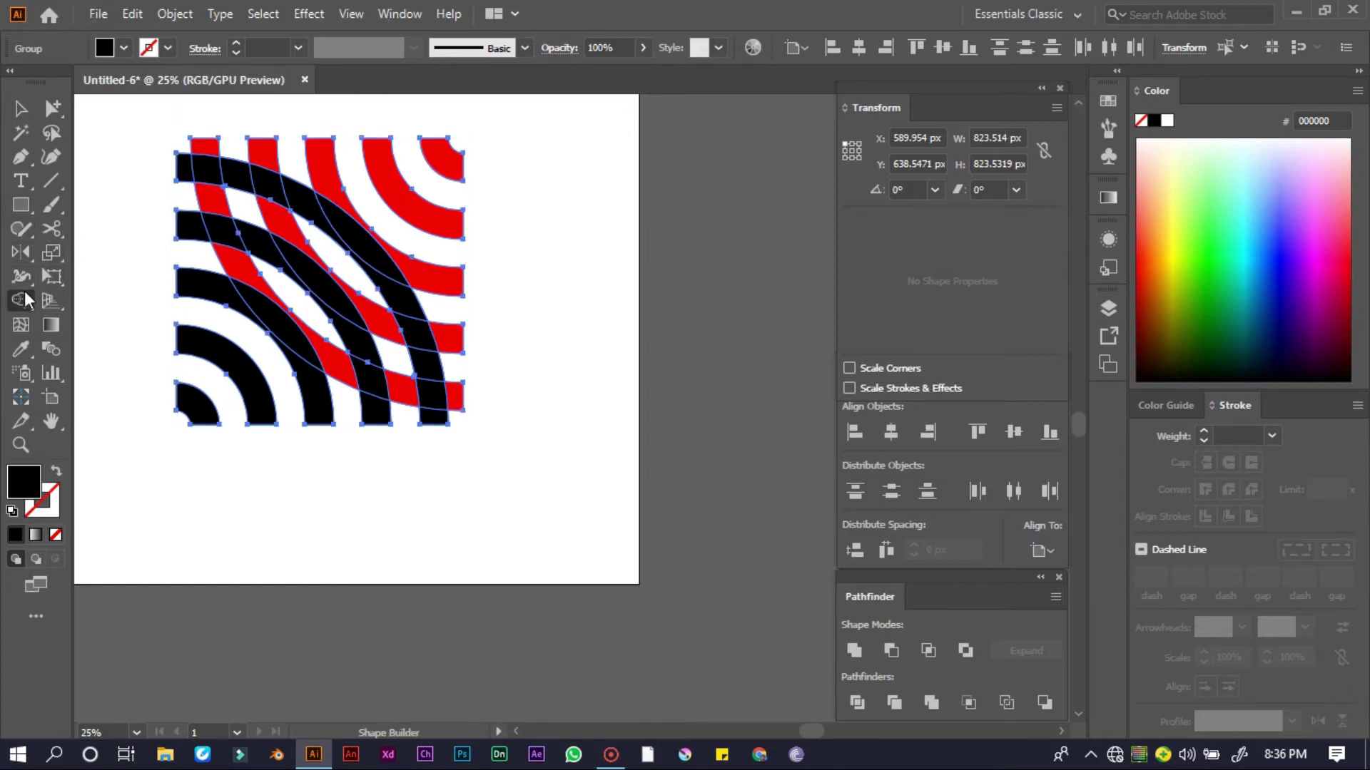
scroll(296, 182, up, 1)
drag(288, 177, 341, 274)
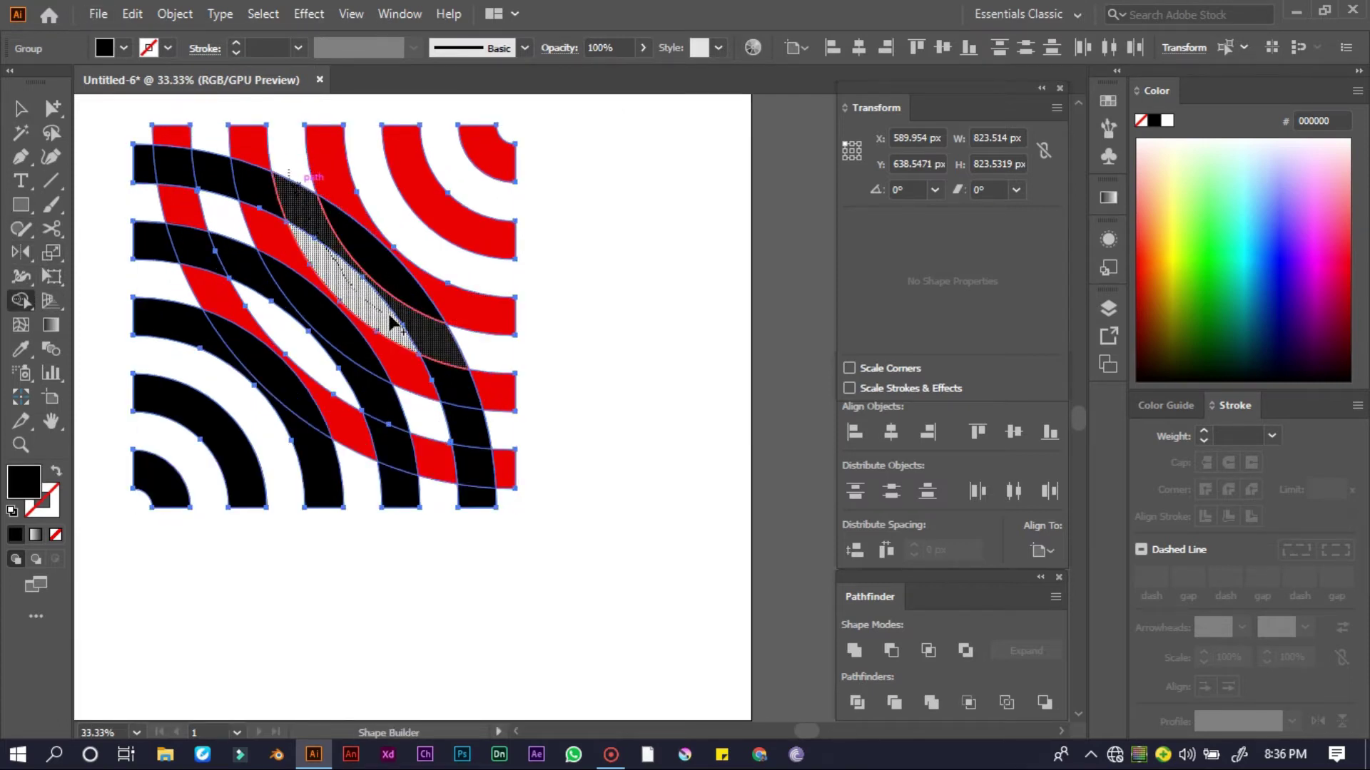
drag(395, 325, 400, 330)
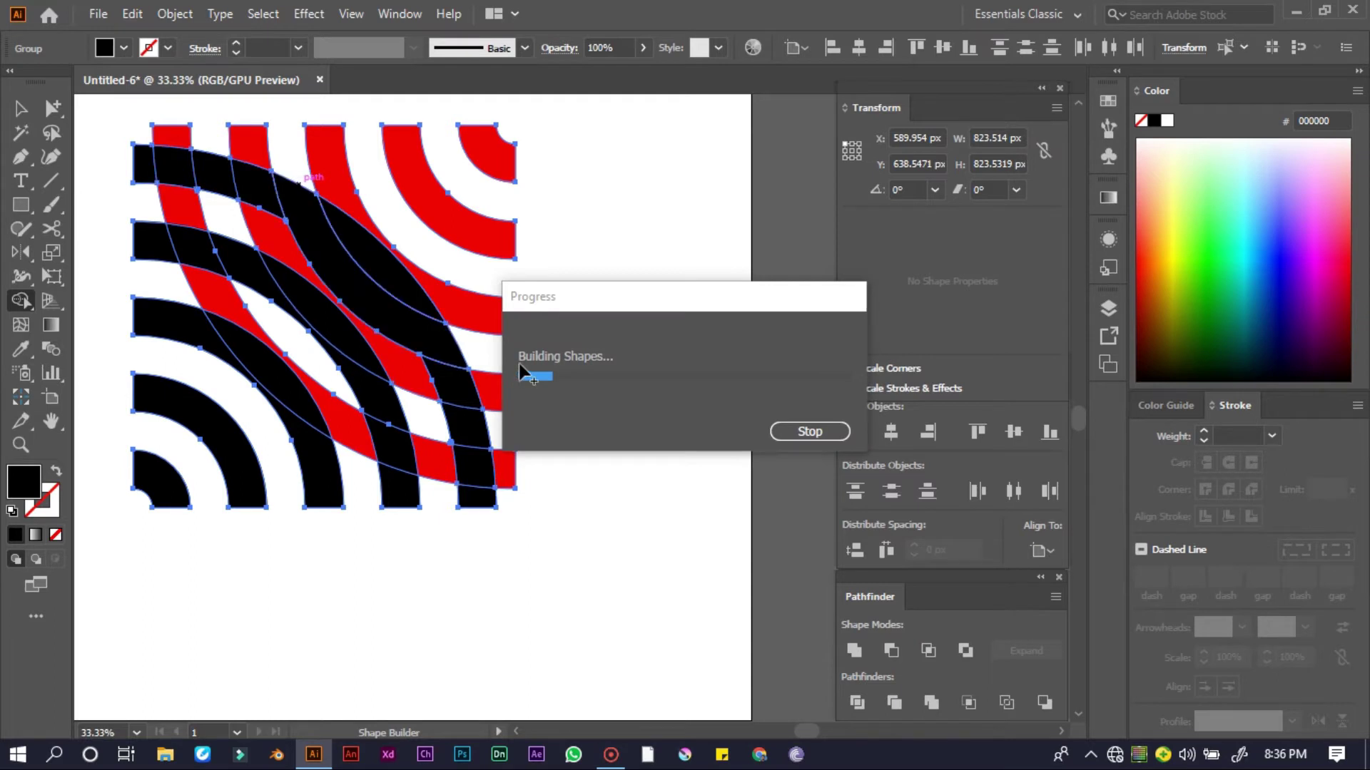
mouse_move(209, 140)
mouse_down()
mouse_move(252, 299)
mouse_move(280, 346)
mouse_move(467, 432)
mouse_up()
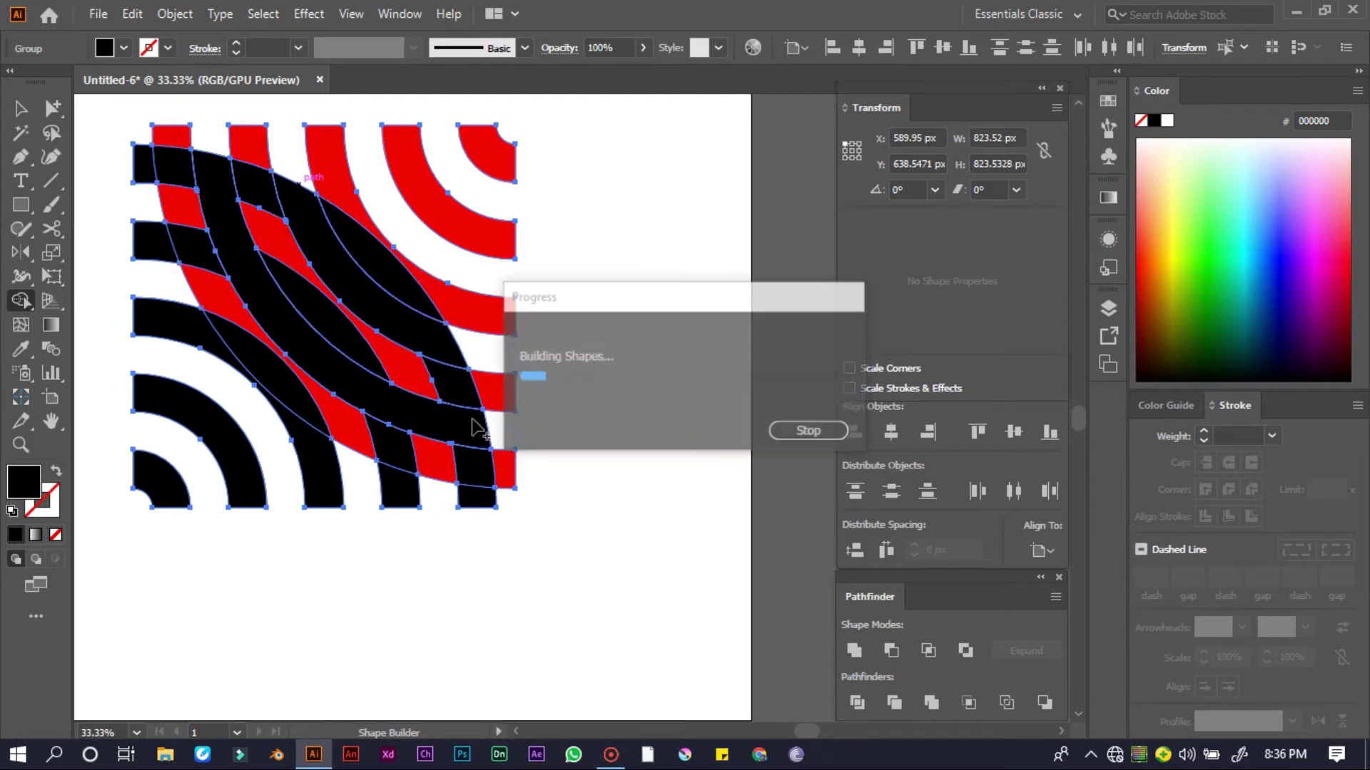
Delete the two merged bands that cross the black arcs, using the Group Selection tool
click(53, 108)
click(142, 134)
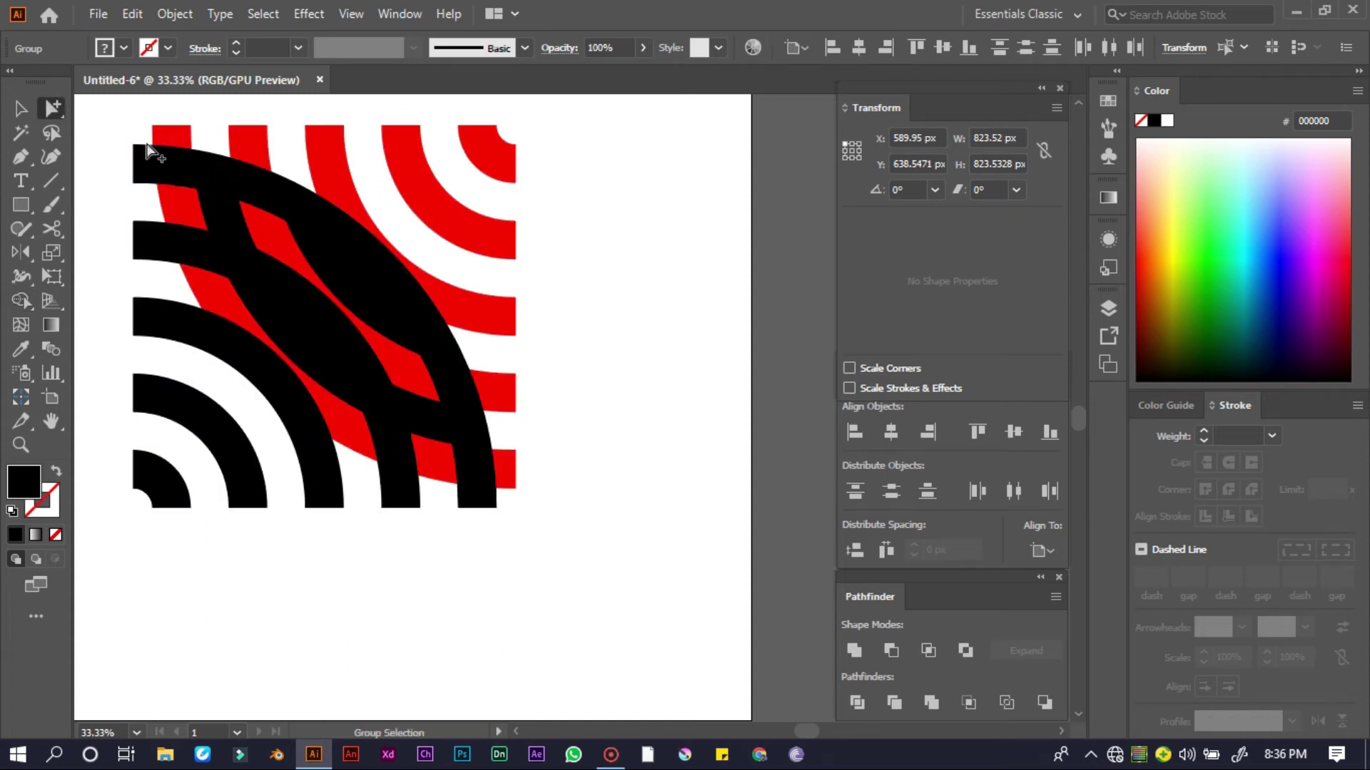
click(268, 204)
key(Delete)
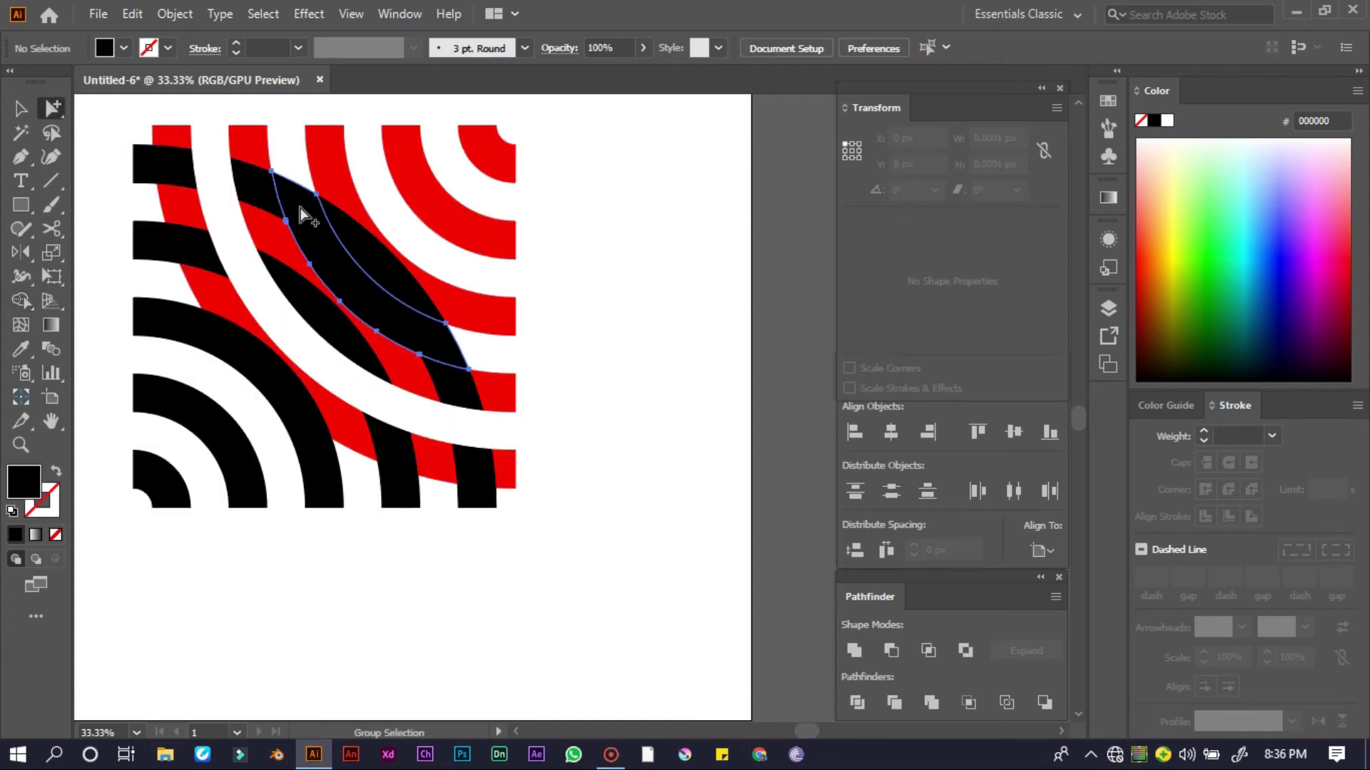
key(ctrl+minus)
Select all the remaining red and black pieces and unite them into a black tile
drag(218, 164, 575, 435)
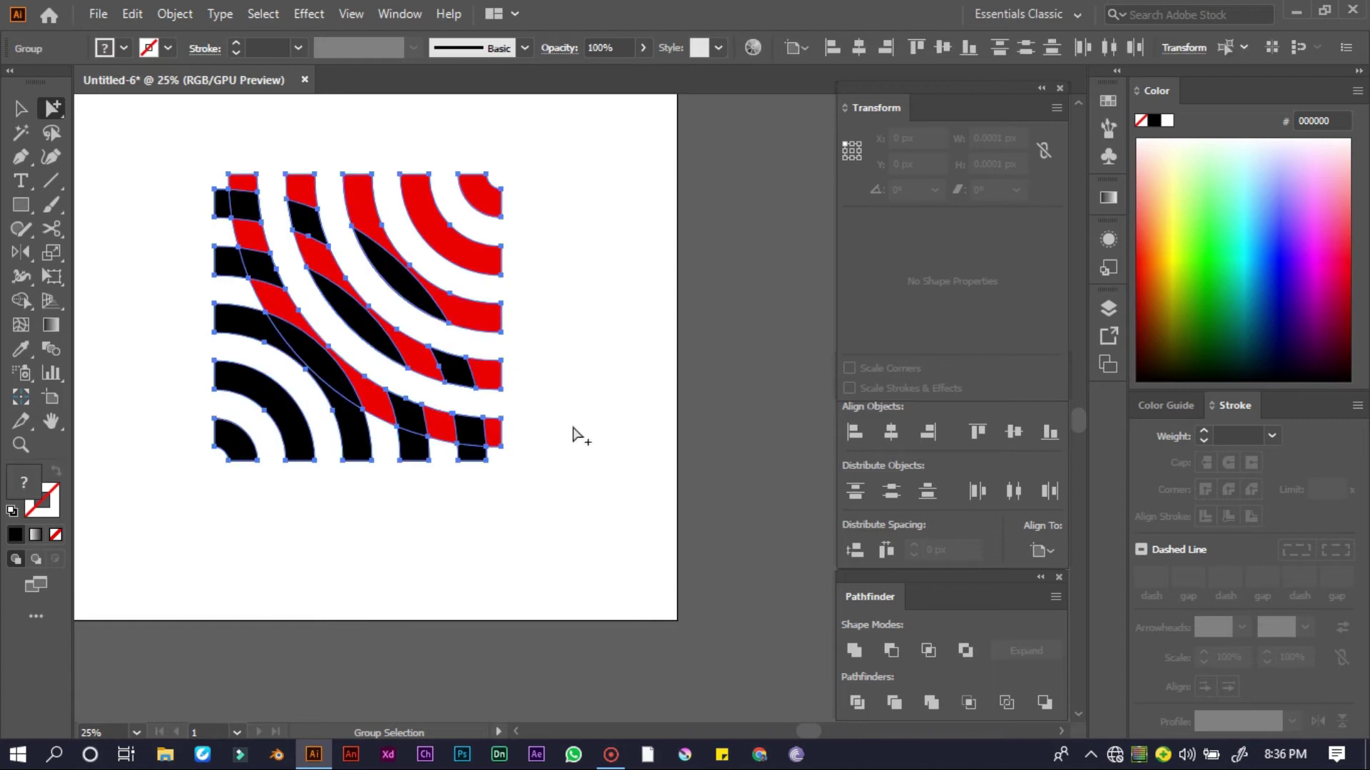
scroll(235, 154, up, 3)
scroll(679, 294, down, 1)
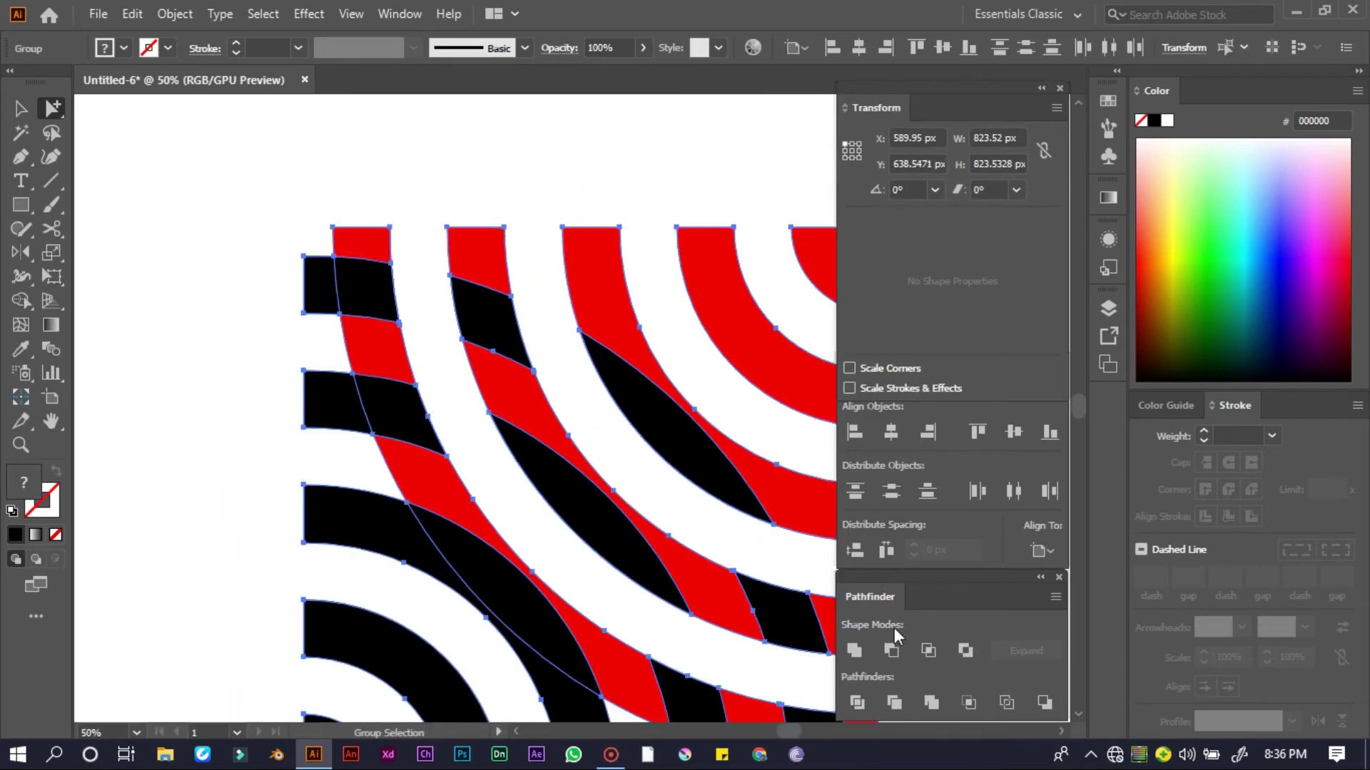
click(856, 649)
click(250, 274)
Scale the united tile down to about 346 px square and move it left of the artboard's middle
scroll(223, 255, down, 3)
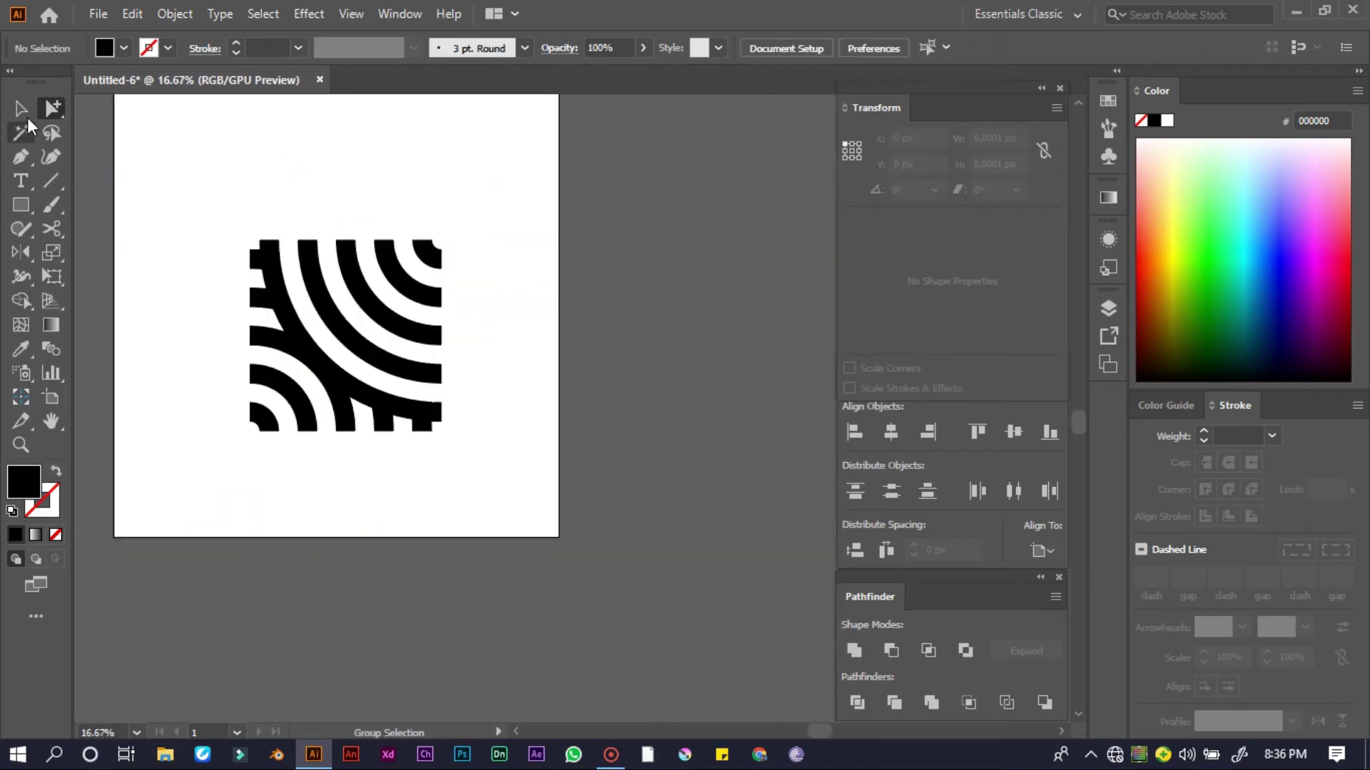
drag(204, 196, 370, 284)
drag(250, 240, 306, 295)
drag(341, 367, 289, 367)
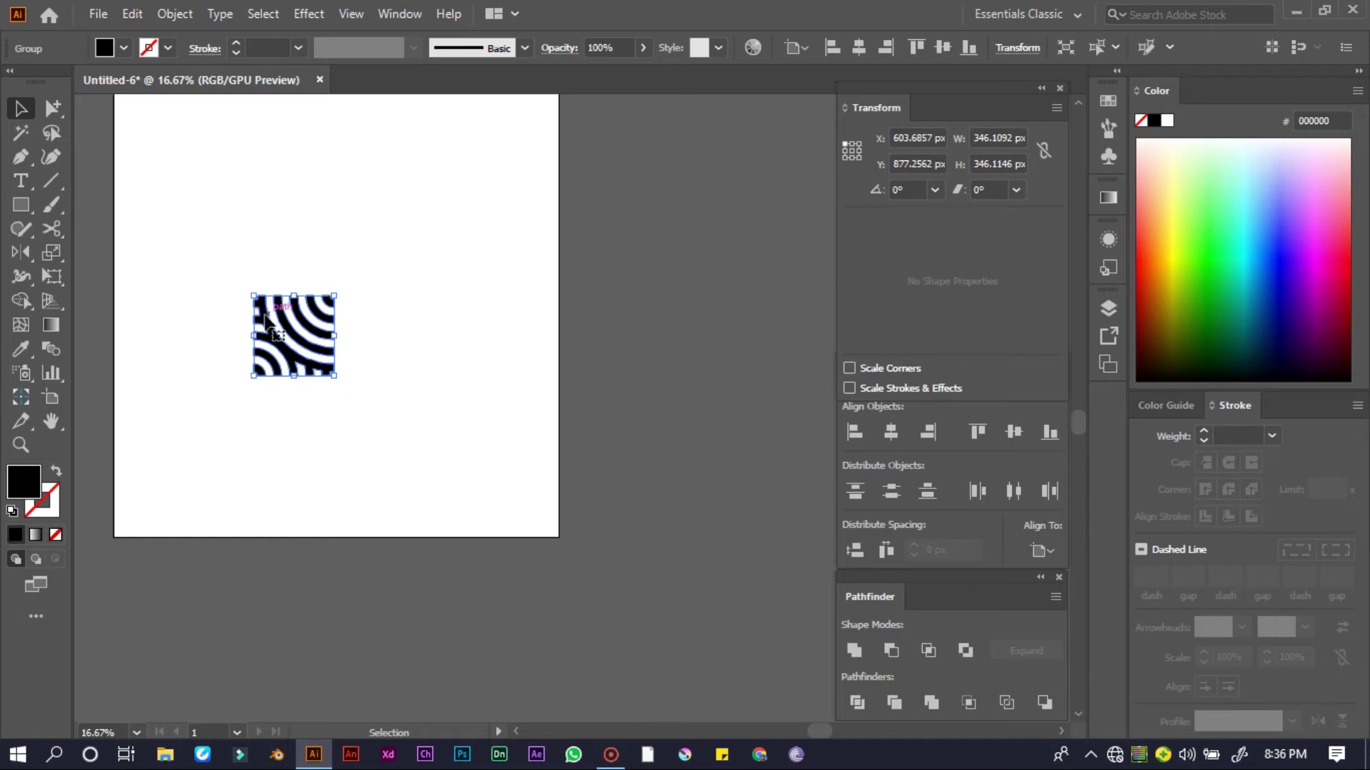
Paste a copy of the tile in place, move it against the original's right edge and rotate it 90° clockwise
scroll(270, 332, up, 1)
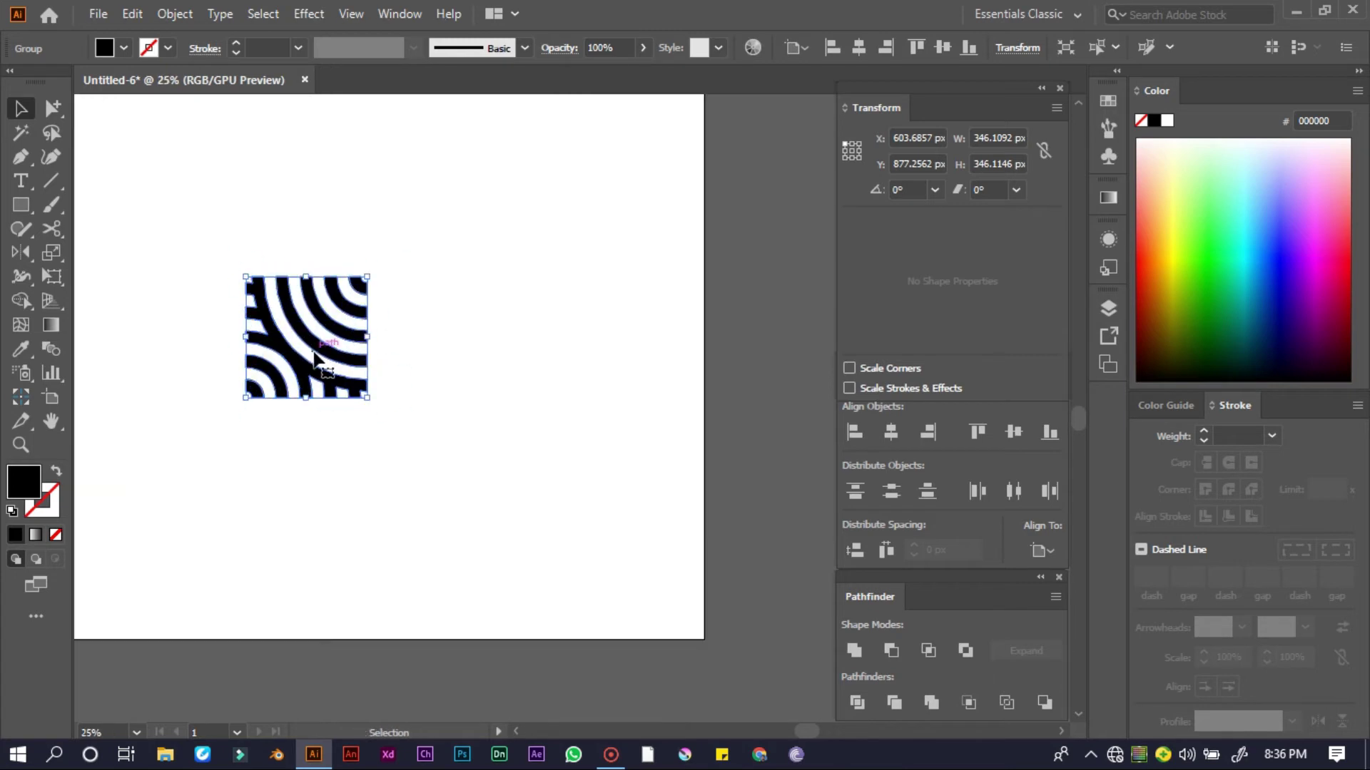
click(132, 13)
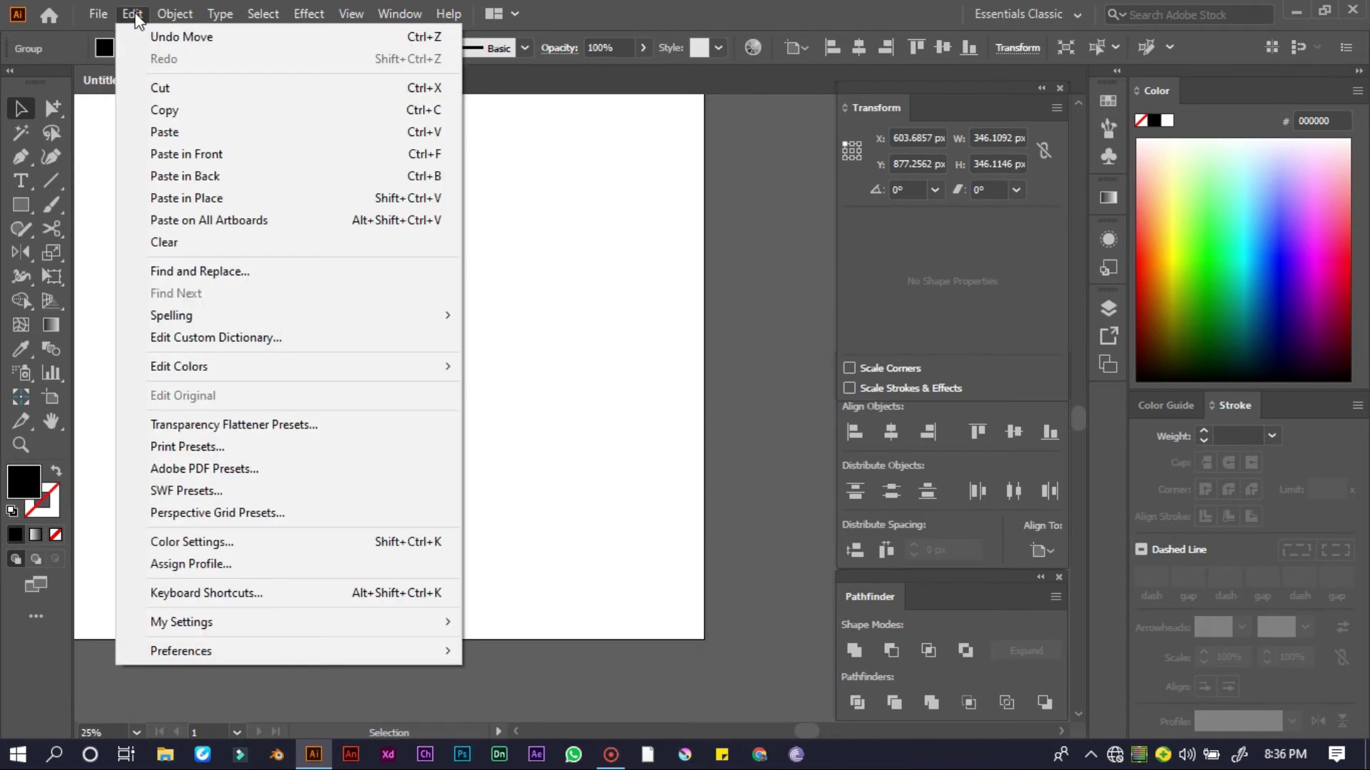
click(166, 110)
click(133, 14)
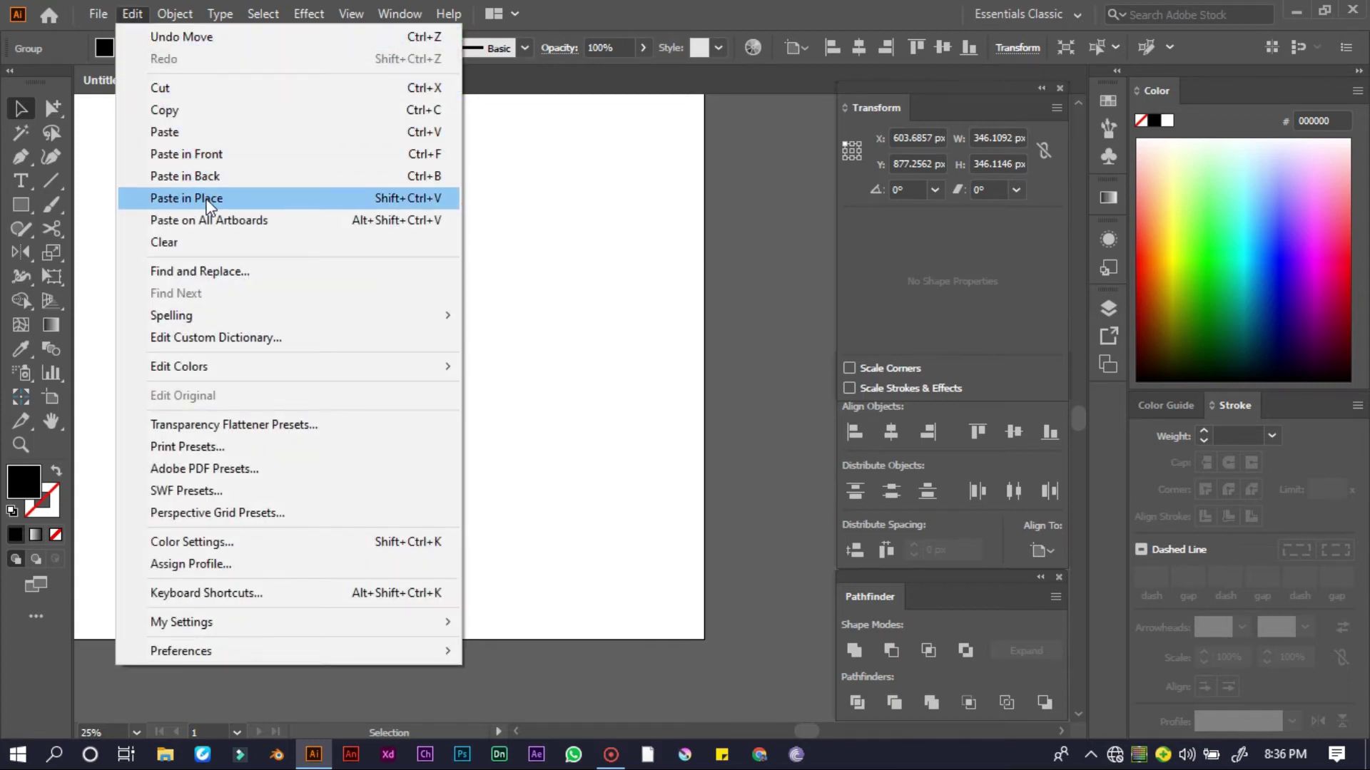
click(341, 197)
drag(293, 307, 539, 307)
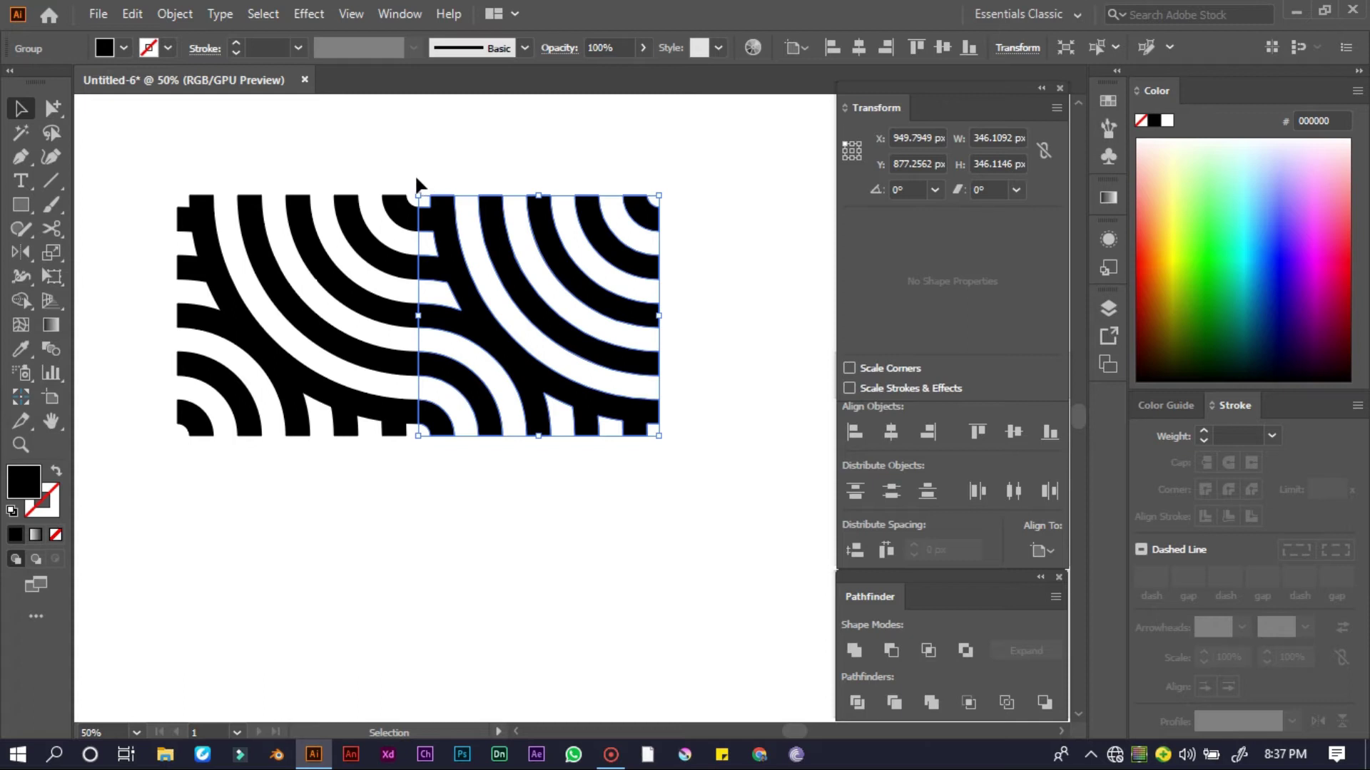
drag(411, 185, 678, 251)
click(467, 146)
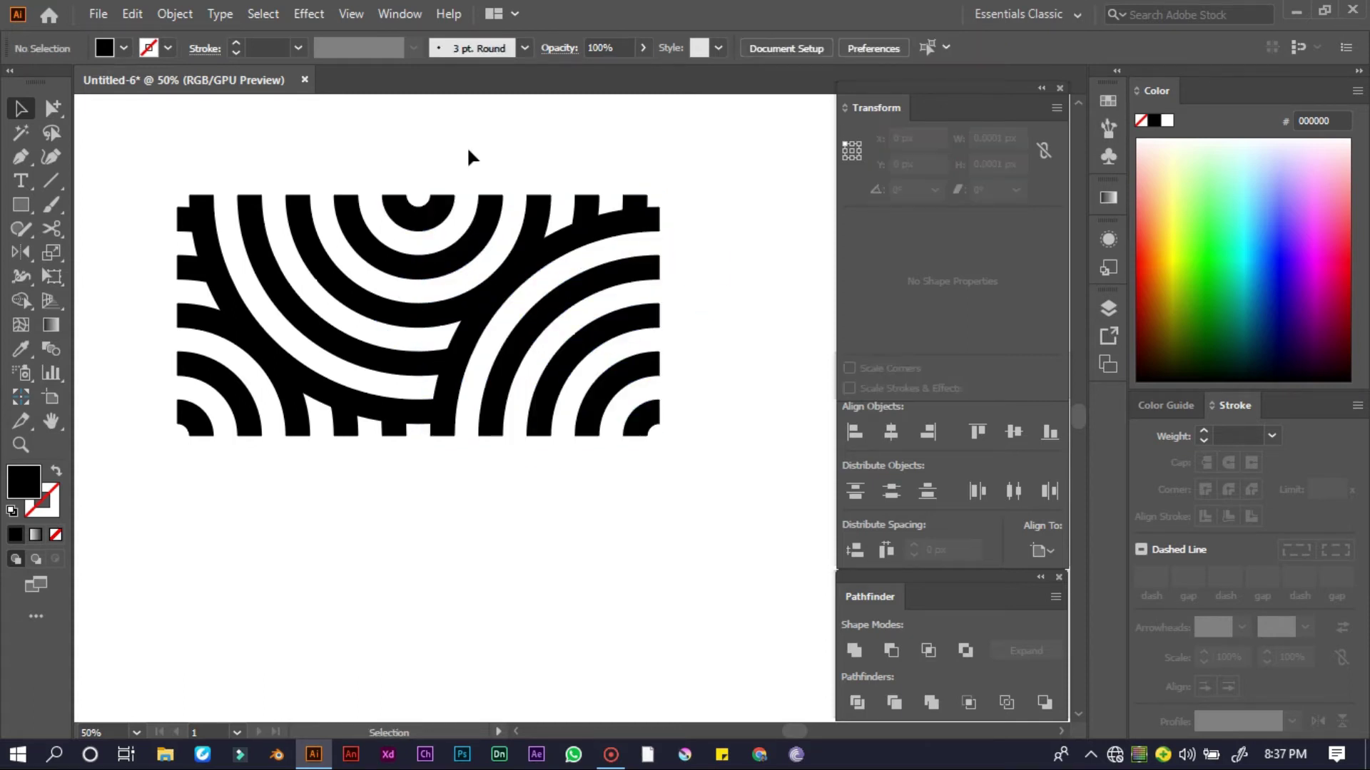
Scale the tile pair down and duplicate it alongside to form a four-tile row about 761 px wide
key(ctrl+minus)
drag(452, 272, 371, 201)
drag(402, 246, 434, 311)
scroll(353, 284, up, 1)
click(151, 207)
drag(152, 206, 607, 412)
scroll(460, 335, up, 1)
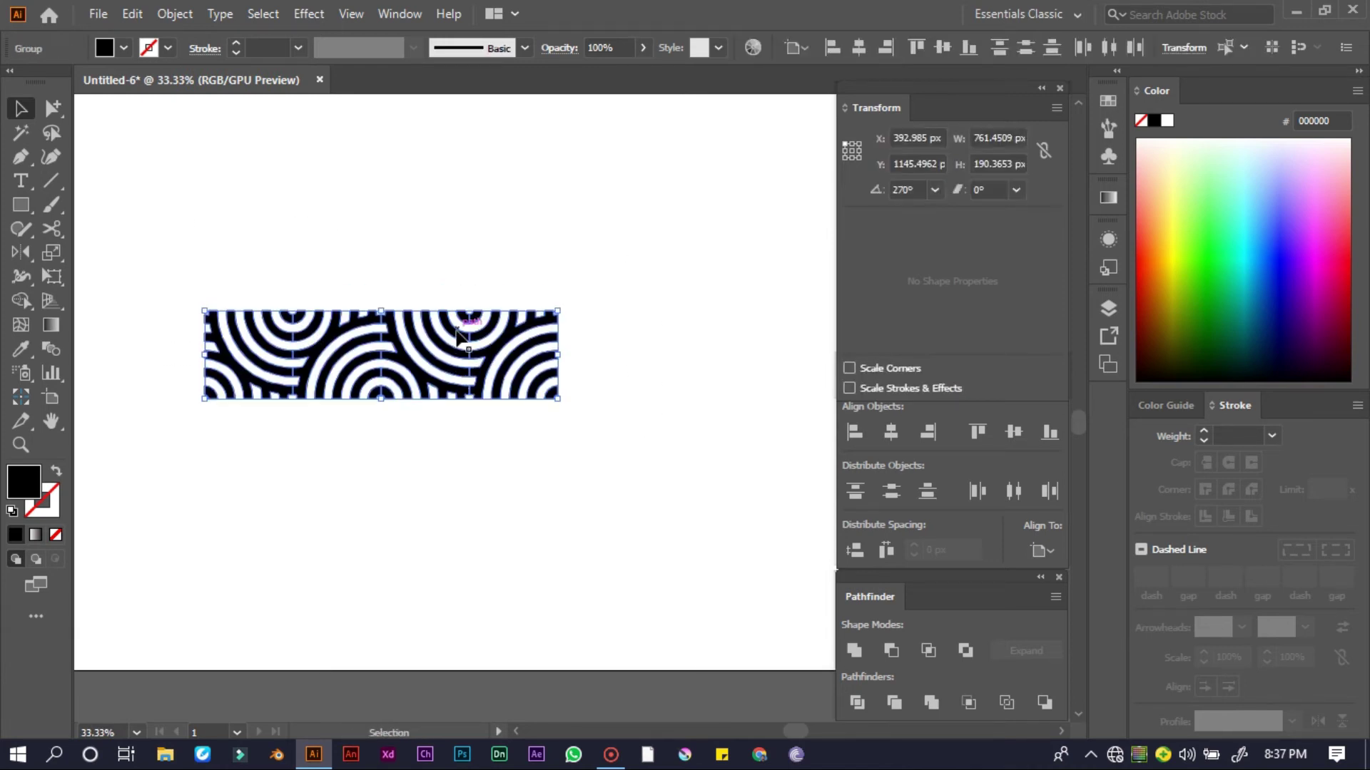
Move the four-tile row left and place a duplicate against its right end to form a row about 1523 px wide
scroll(258, 329, down, 2)
drag(255, 329, 234, 329)
scroll(380, 359, up, 1)
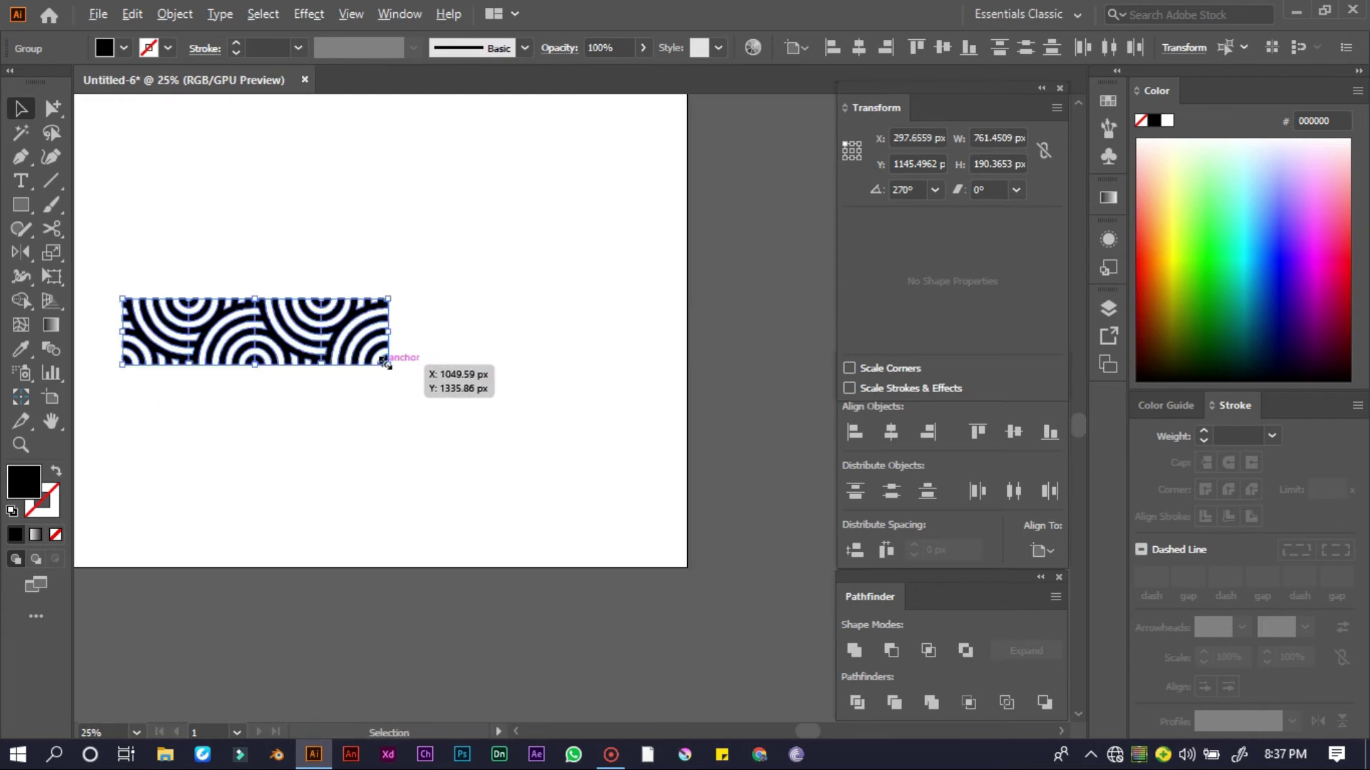
key(c)
key(v)
drag(167, 235, 403, 440)
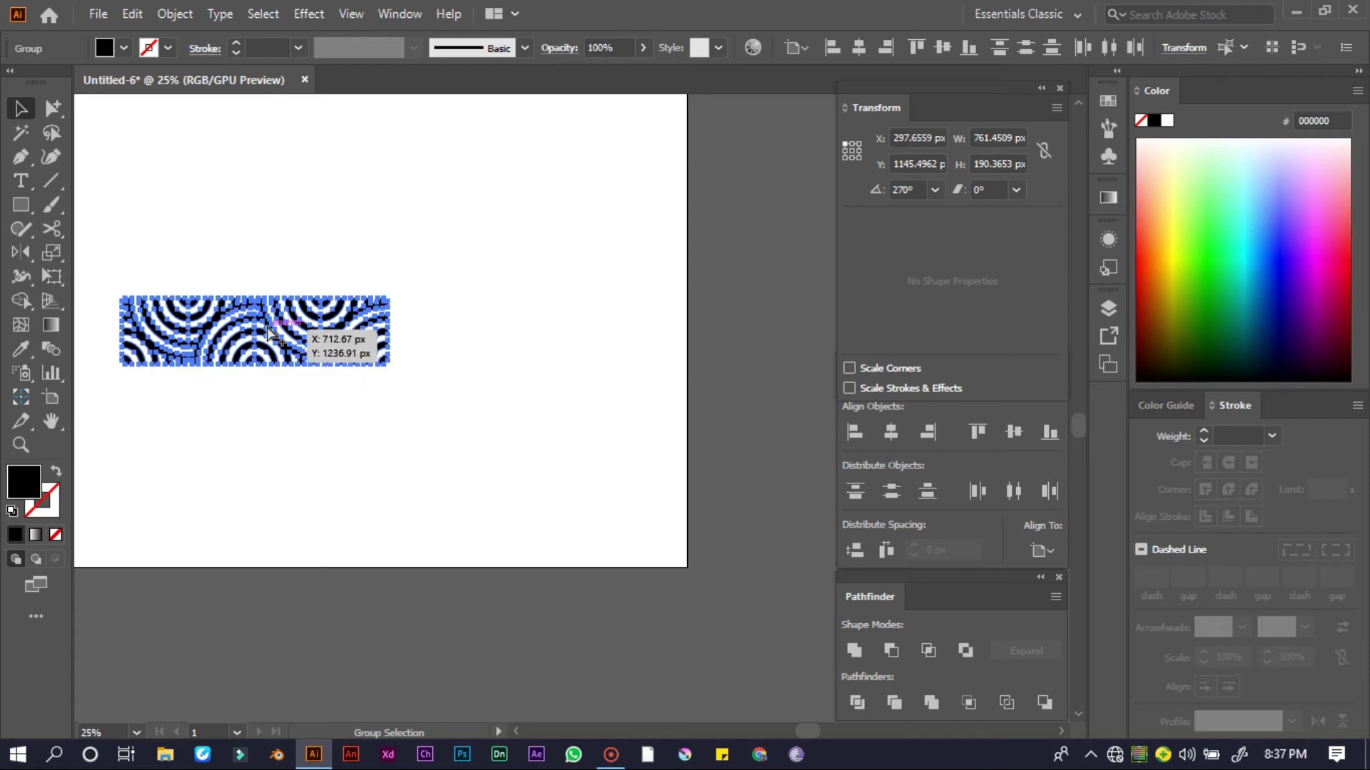
drag(215, 332, 426, 298)
scroll(385, 323, up, 5)
scroll(426, 297, down, 6)
Duplicate the eight-tile row directly above itself to form a block about 381 px high
click(258, 270)
drag(258, 265, 624, 385)
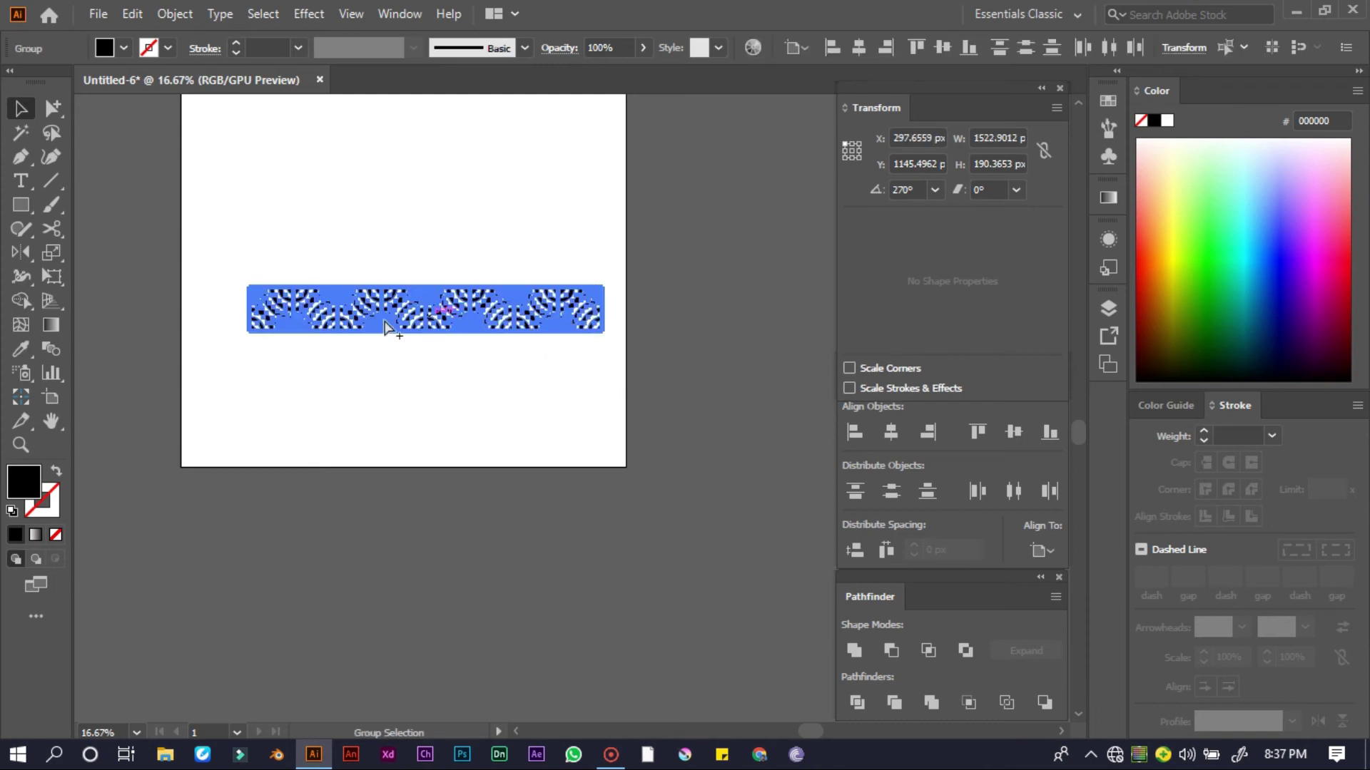
scroll(392, 327, up, 3)
drag(351, 333, 340, 187)
scroll(177, 164, down, 3)
Move the two-row block slightly left and place a duplicate directly above it to form four rows
drag(214, 152, 625, 366)
drag(460, 286, 448, 285)
scroll(448, 285, up, 1)
scroll(433, 284, up, 3)
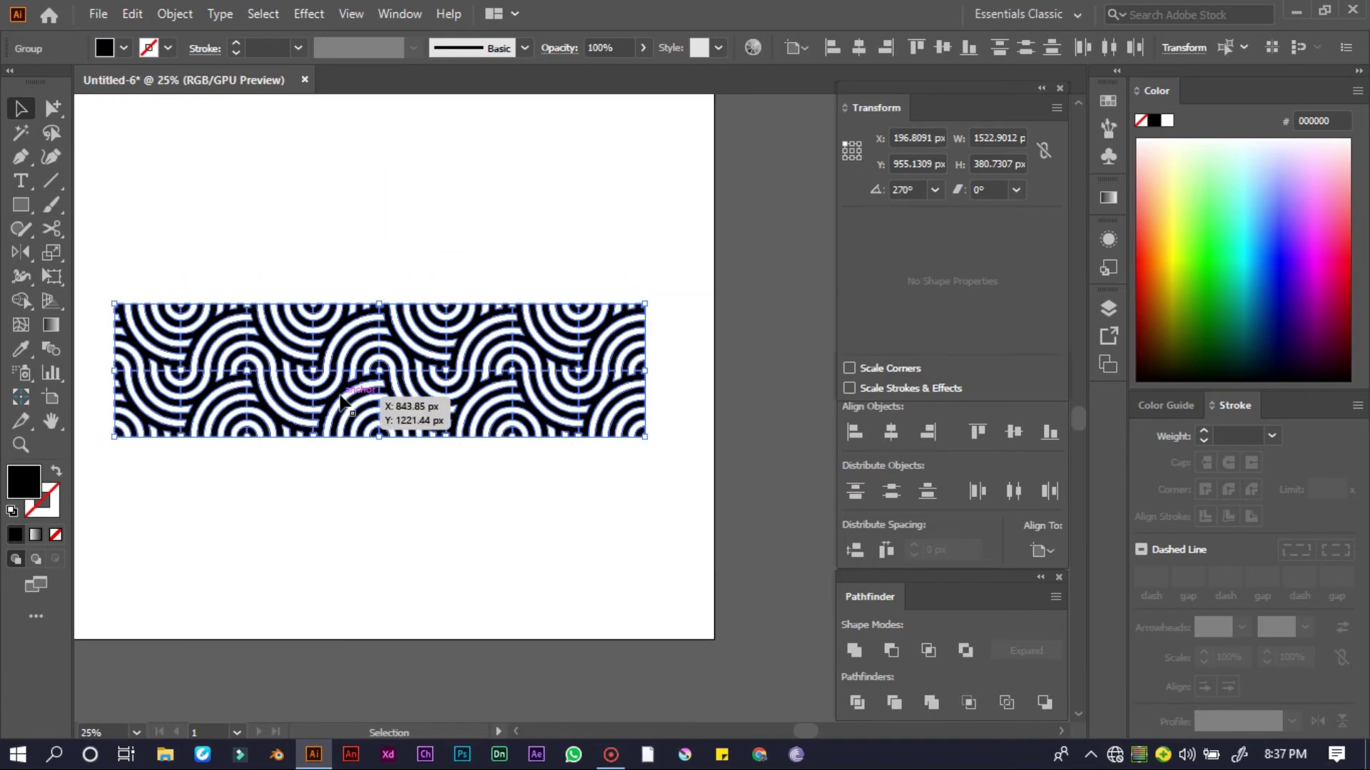
drag(347, 398, 341, 261)
click(327, 460)
key(ctrl+minus)
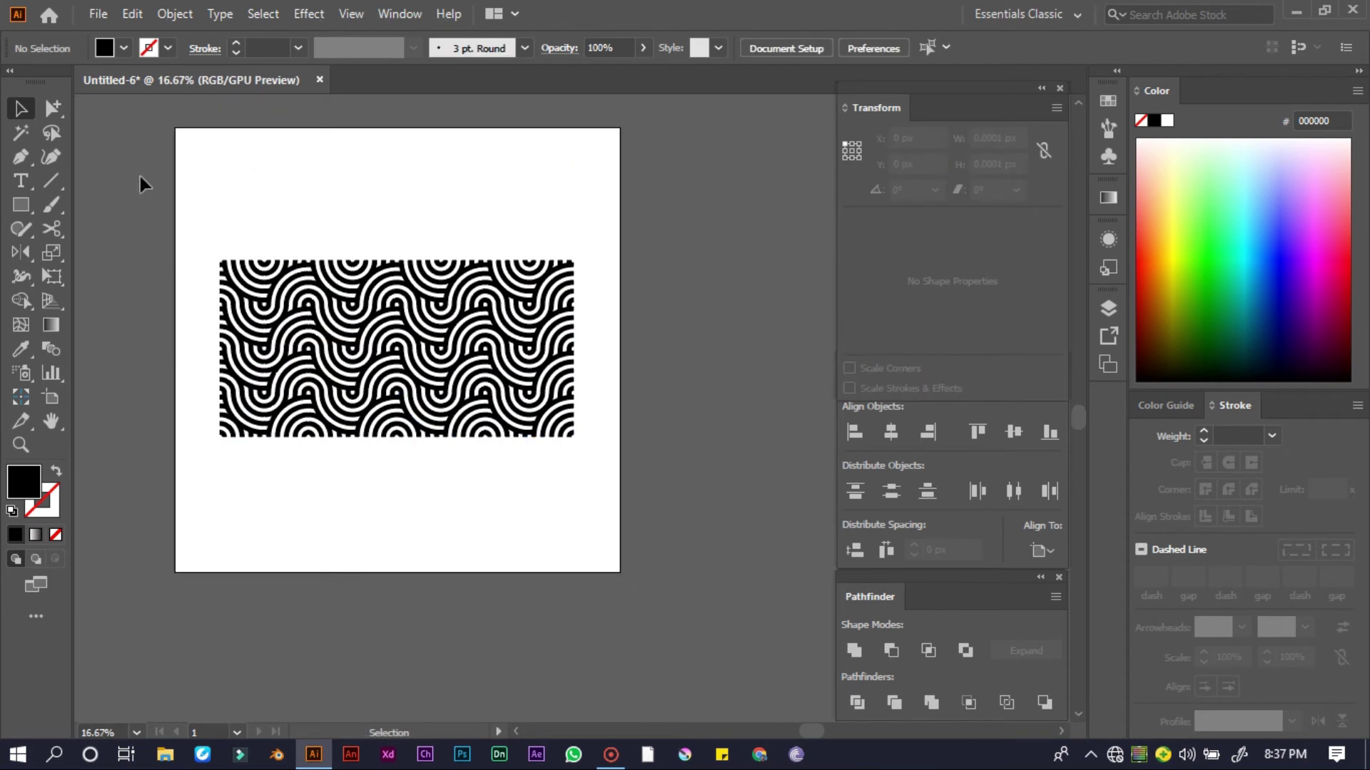
Rotate the four-row pattern 90° and move it toward the artboard's left edge
drag(598, 497, 463, 218)
click(253, 194)
drag(428, 448, 311, 448)
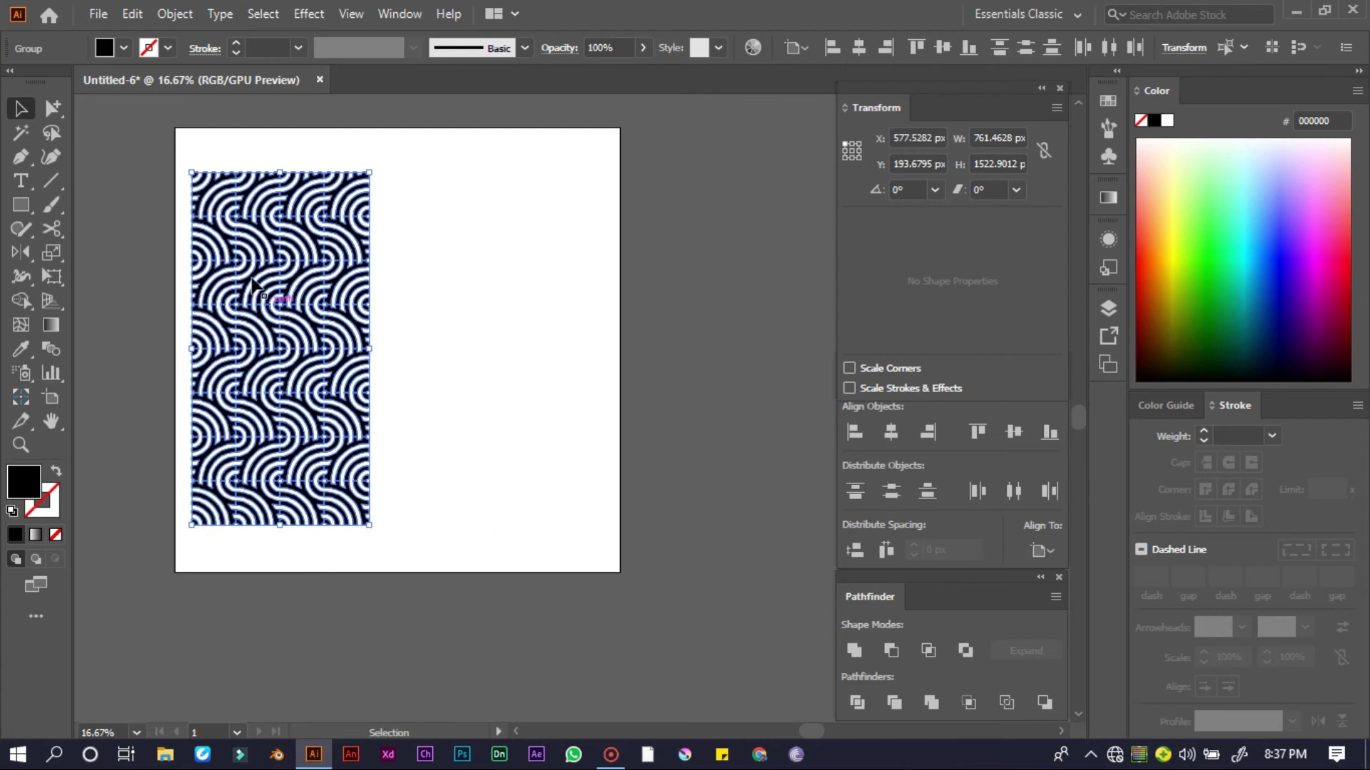
Copy a single tile from the wave pattern into the empty artboard area and place a duplicate beside it
click(436, 239)
ctrl+double_click(339, 286)
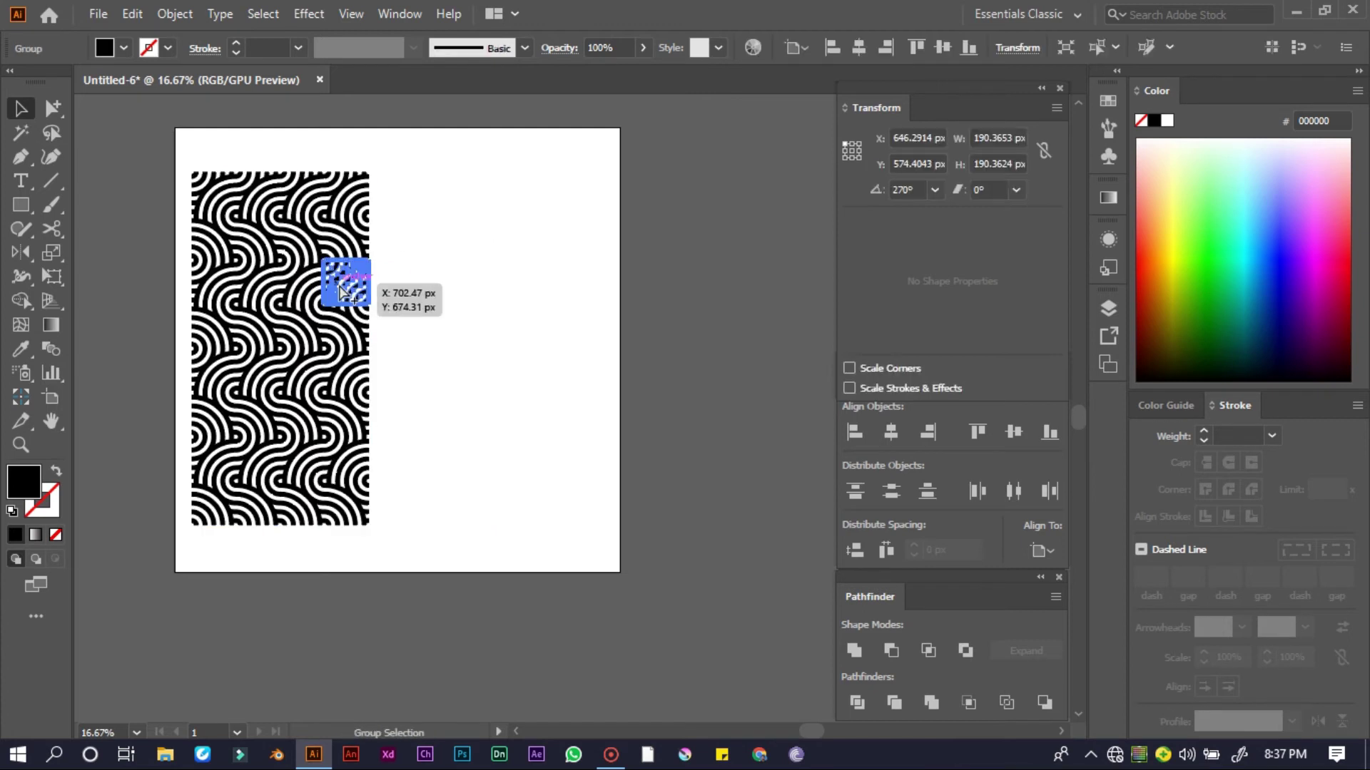
drag(341, 289, 428, 302)
click(505, 216)
scroll(505, 217, up, 1)
click(534, 314)
scroll(554, 315, up, 2)
scroll(454, 315, up, 7)
scroll(428, 309, down, 6)
click(290, 208)
scroll(289, 199, down, 3)
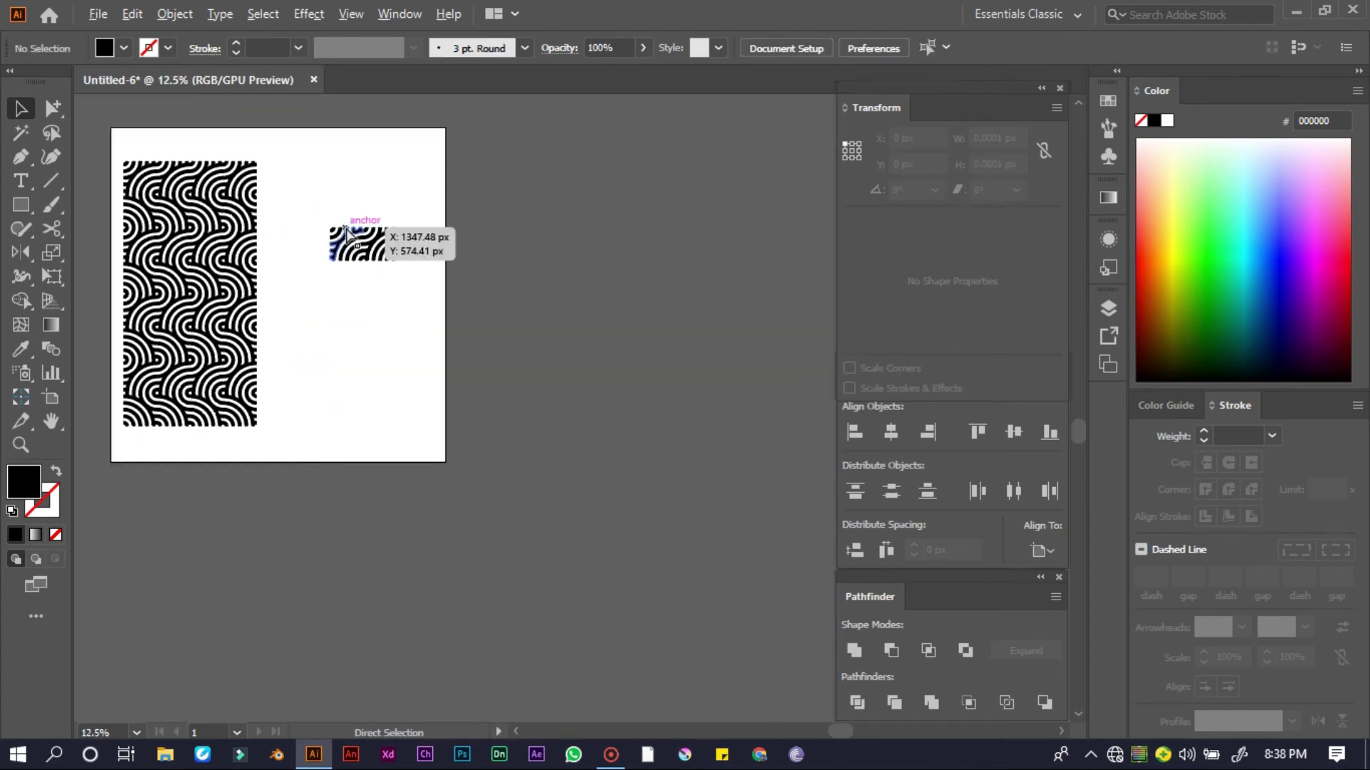
Mirror the left tile of the copied pair so the arcs meet along the shared edge
scroll(320, 234, up, 2)
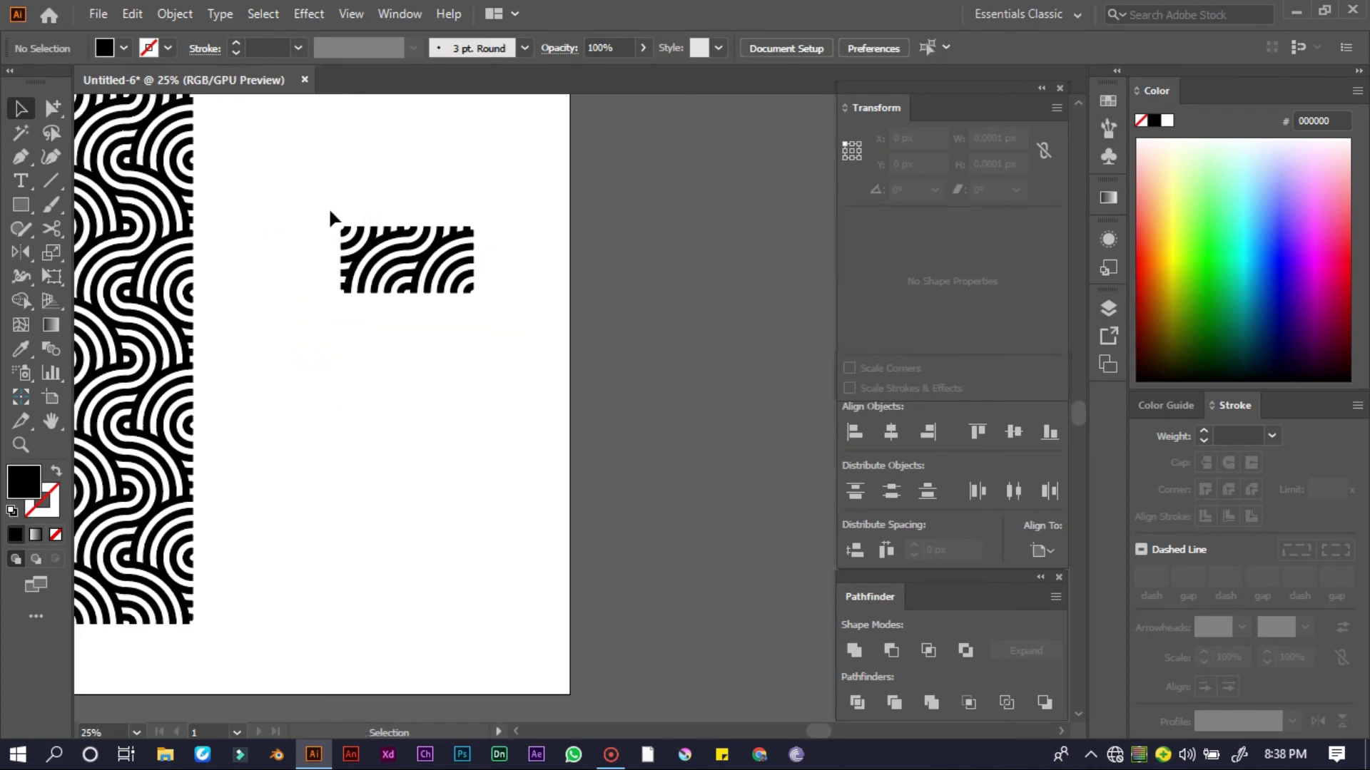
click(341, 227)
drag(341, 227, 408, 227)
click(378, 203)
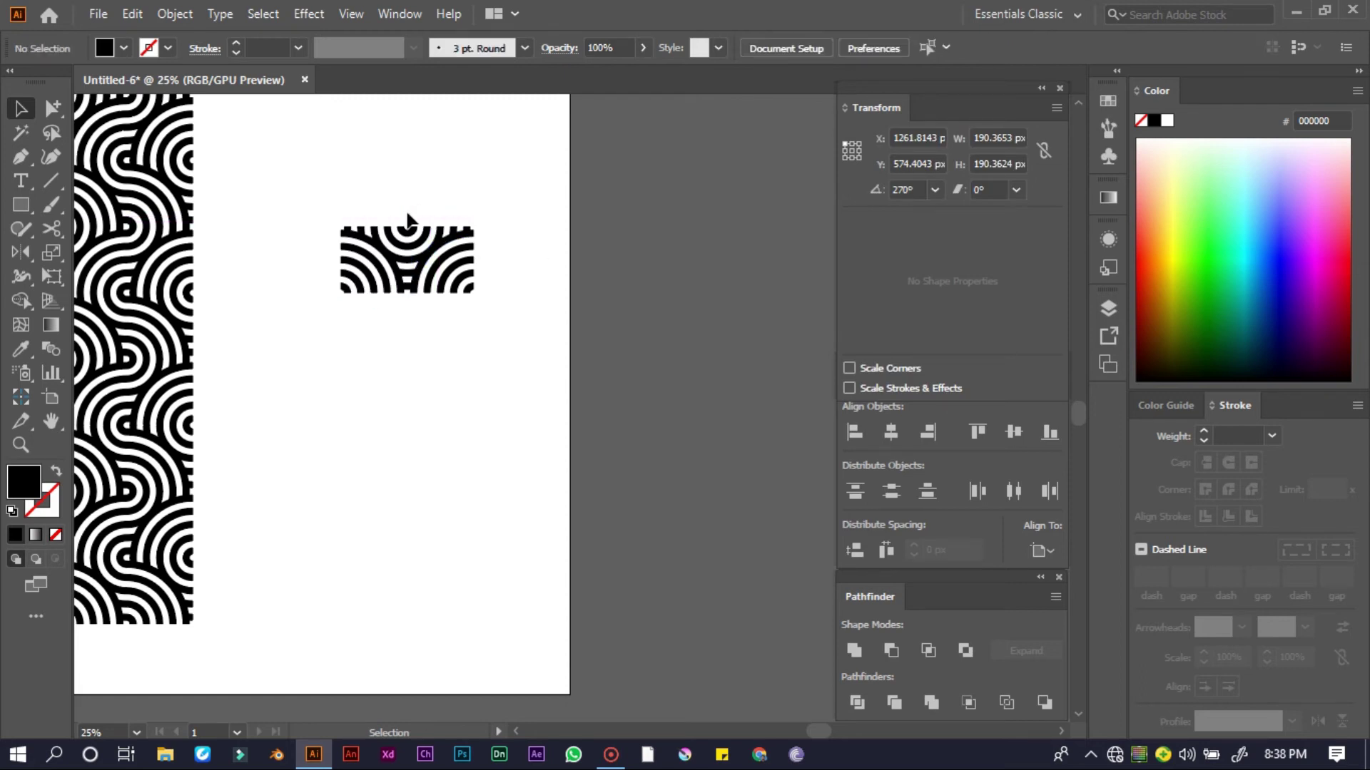
Duplicate the mirrored pair directly above itself and flip the copy vertically to form a concentric-circle square about 381 px wide
drag(349, 190, 457, 268)
scroll(396, 282, up, 2)
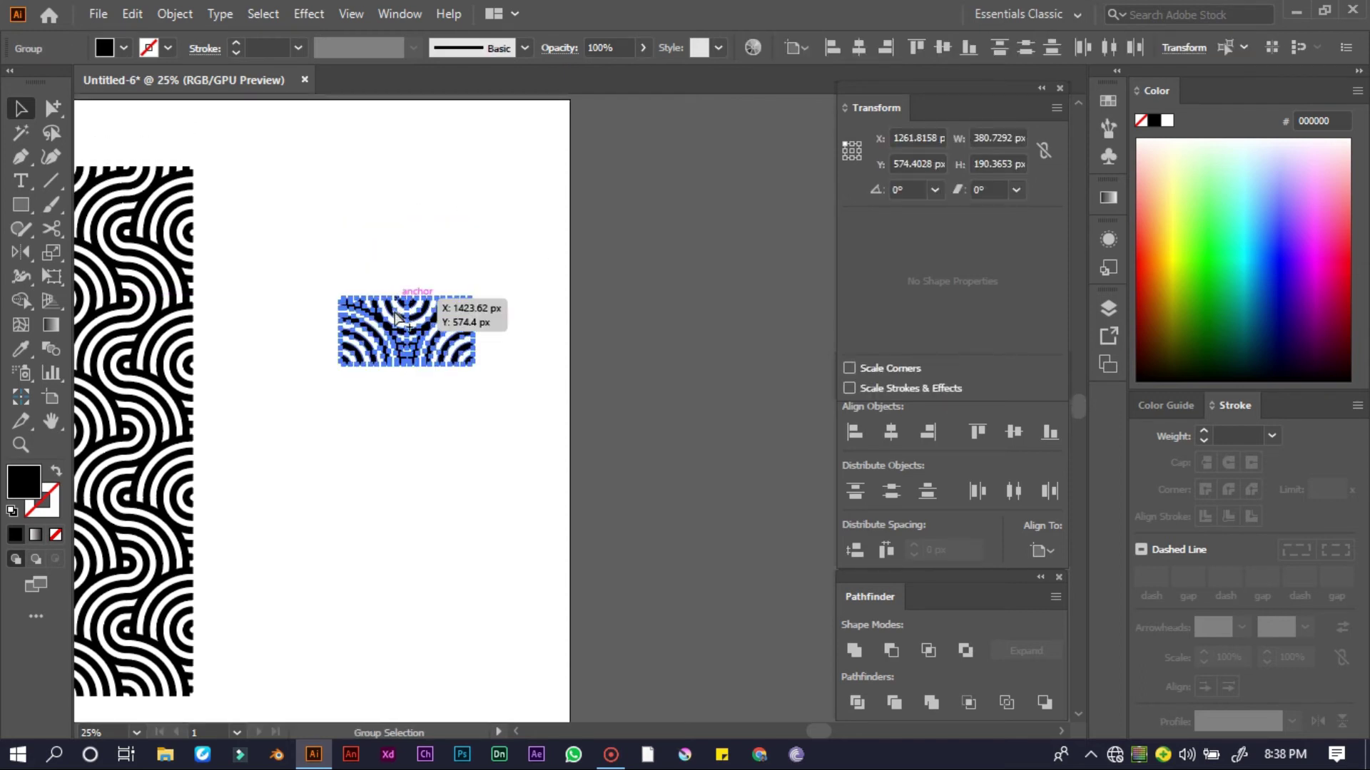
drag(394, 327, 480, 299)
click(259, 289)
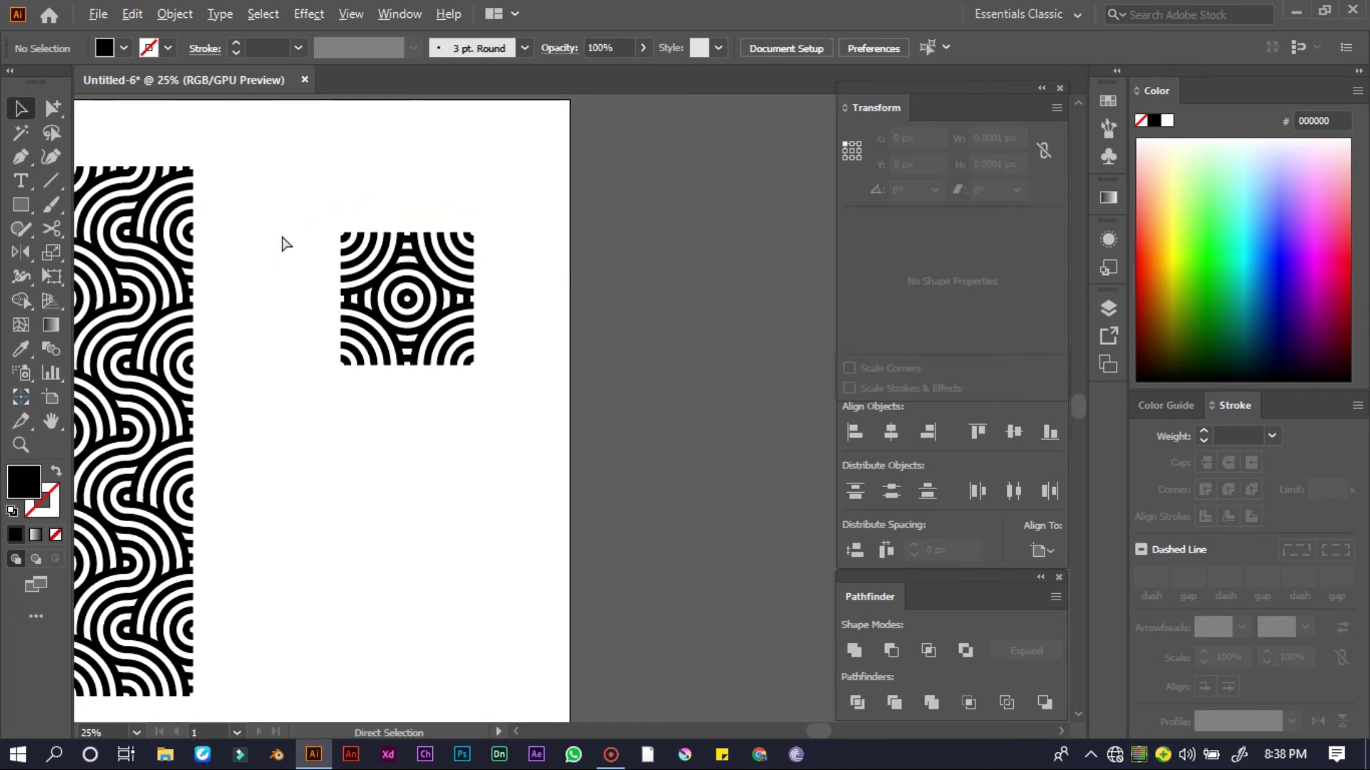
Duplicate the circle square against its left edge and double the resulting row vertically into a block about 761 px square
key(ctrl+equal)
drag(489, 405, 590, 464)
scroll(433, 368, up, 3)
drag(490, 458, 310, 478)
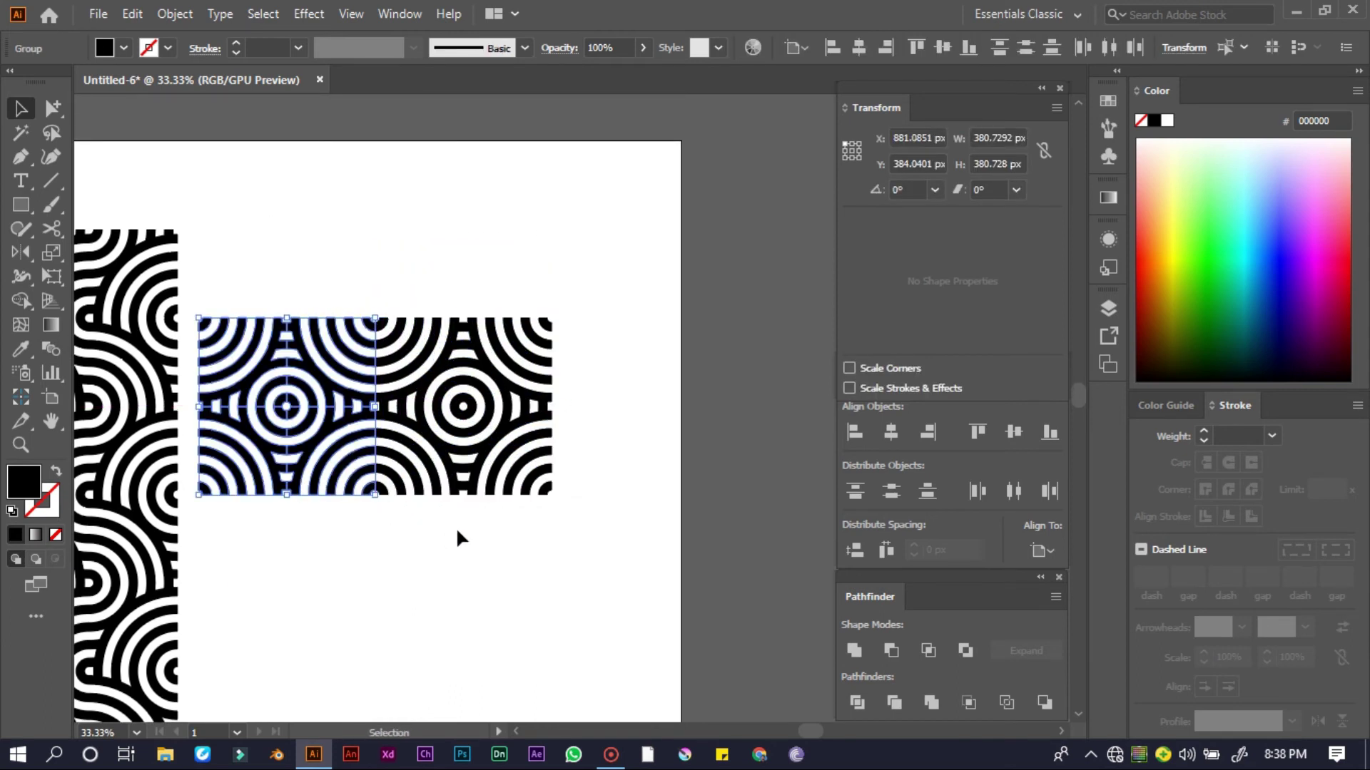
drag(456, 526, 380, 217)
click(312, 194)
Place a duplicate of the 761 px circle block directly below it to form a column about 1523 px high beside the wave pattern
scroll(313, 194, down, 1)
scroll(313, 200, down, 1)
drag(432, 280, 407, 520)
scroll(397, 321, down, 2)
scroll(352, 351, up, 3)
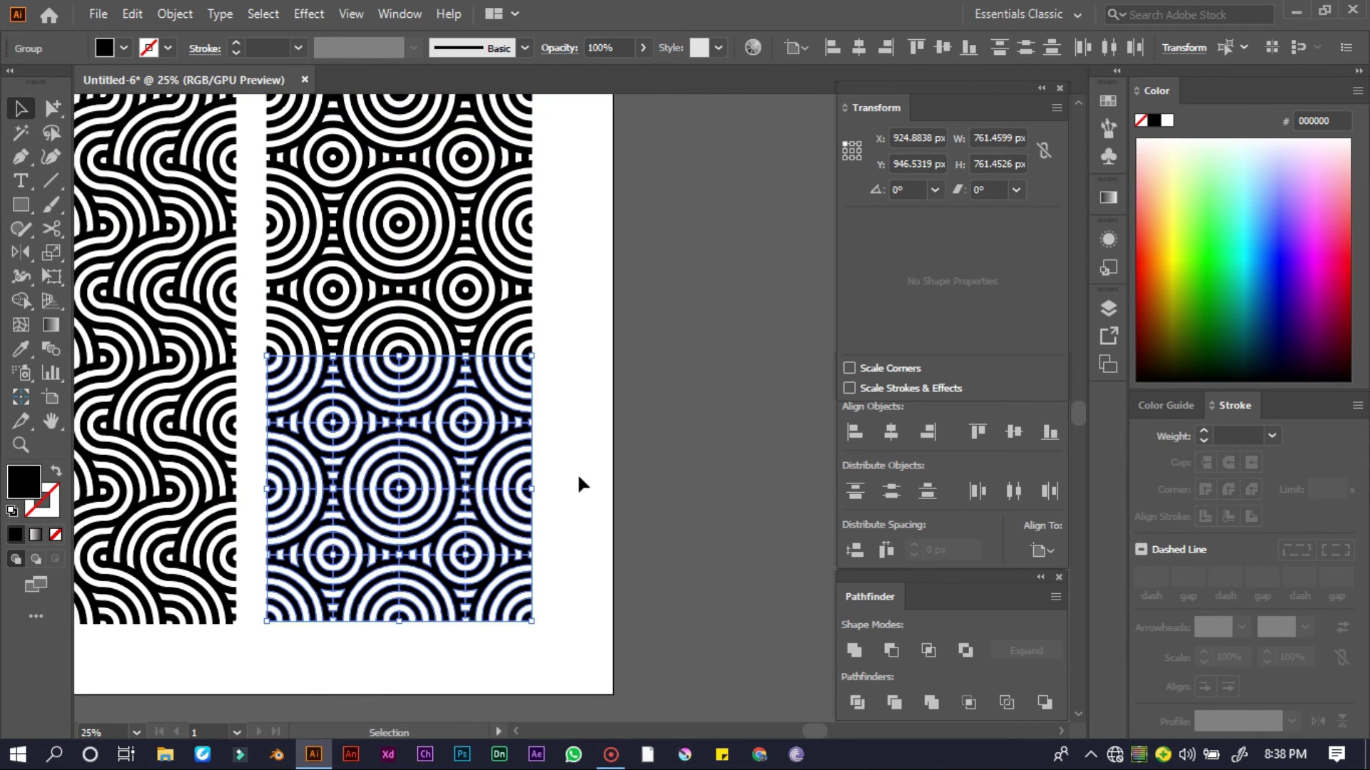
click(625, 463)
scroll(629, 461, down, 2)
scroll(457, 469, up, 1)
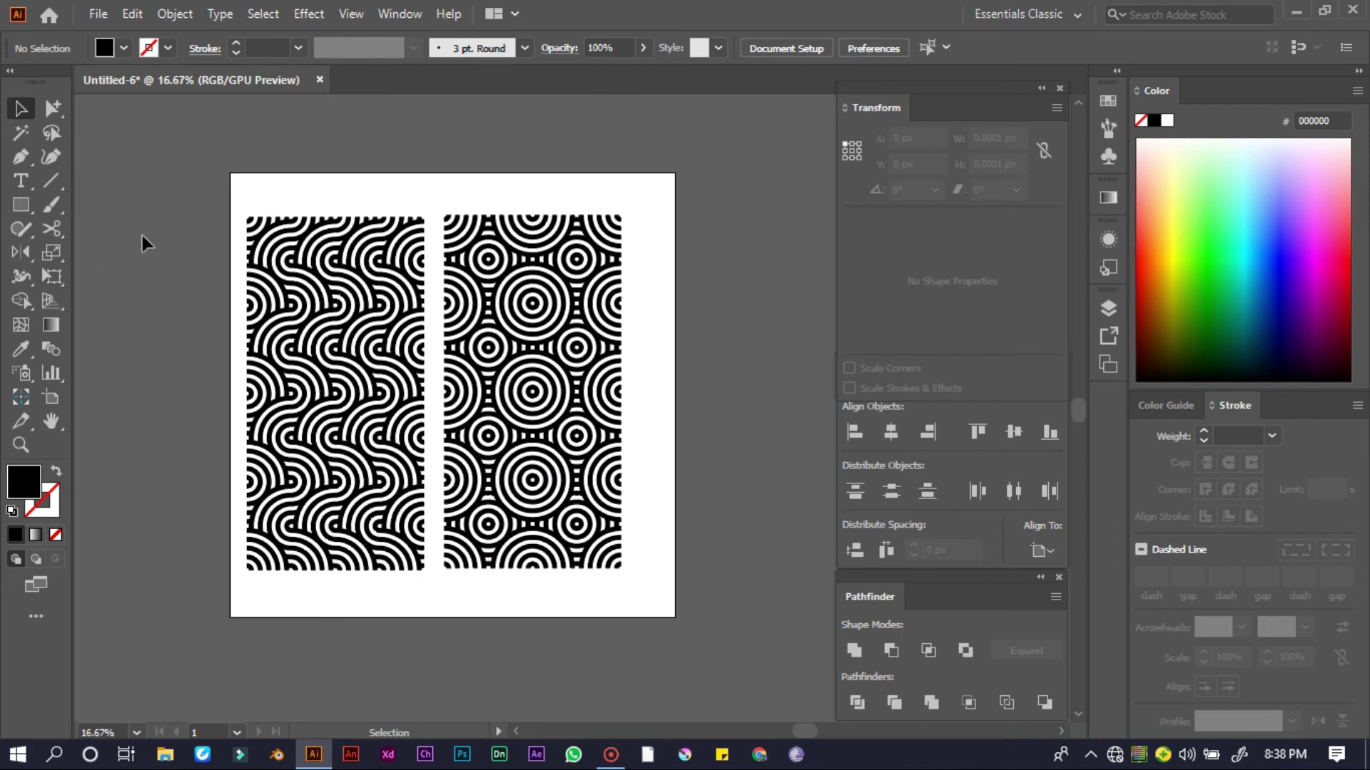
Group the wave pattern's tiles into one object and the circle pattern's tiles into another
drag(190, 191, 430, 636)
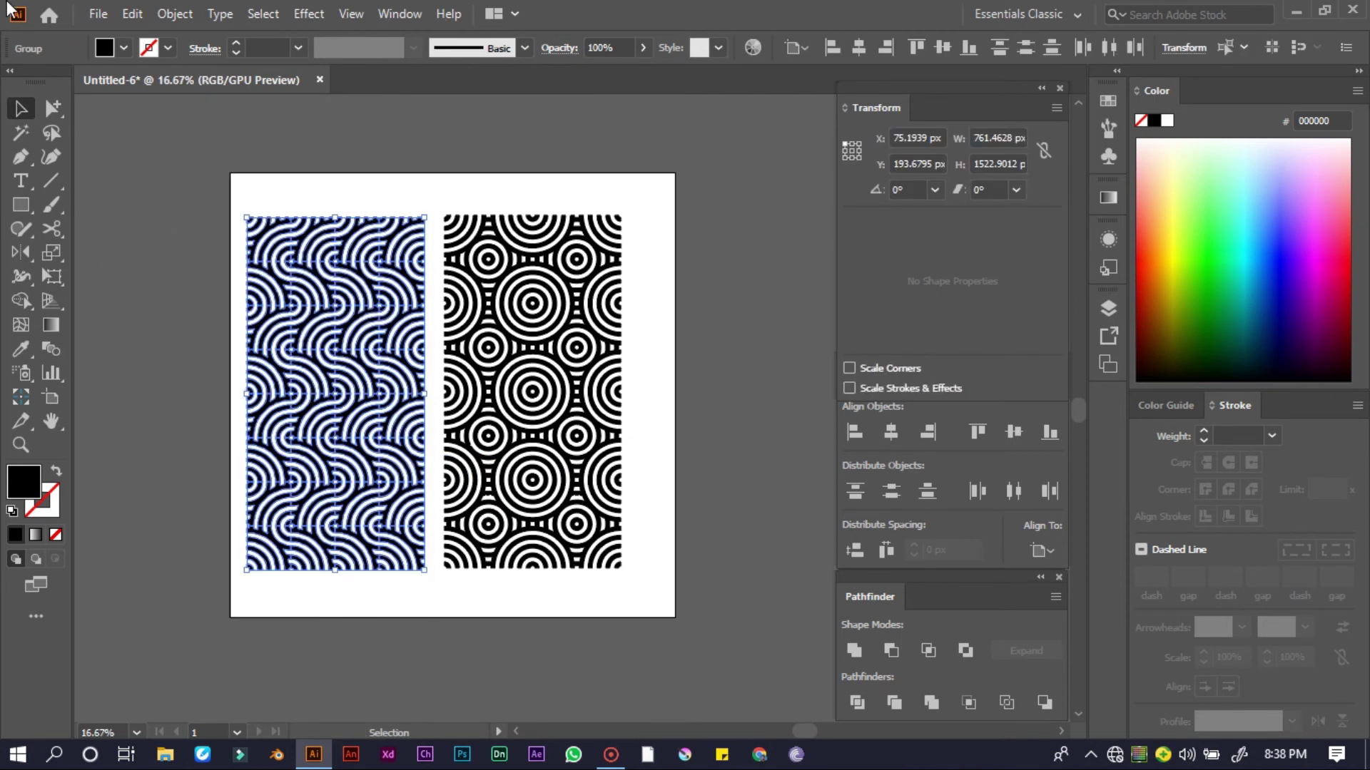
click(419, 174)
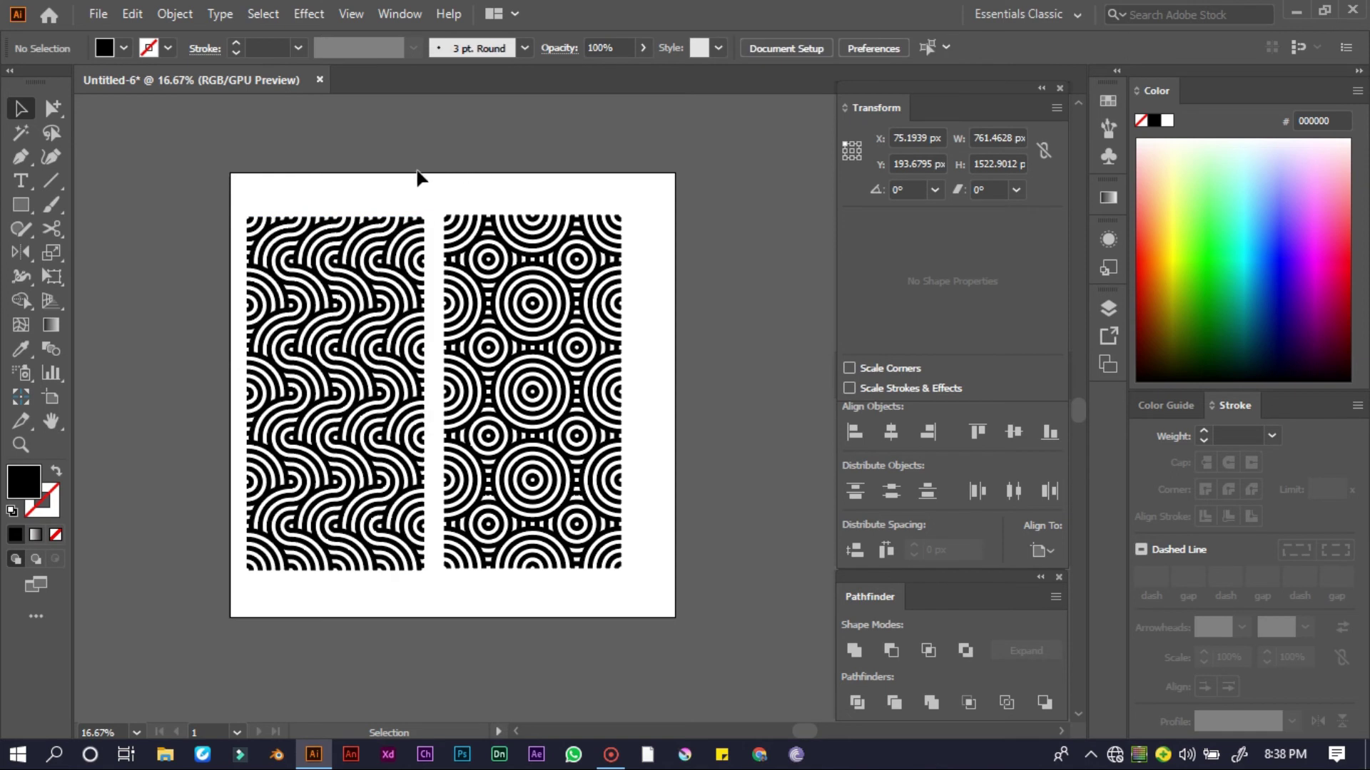
drag(521, 346, 655, 592)
right_click(604, 421)
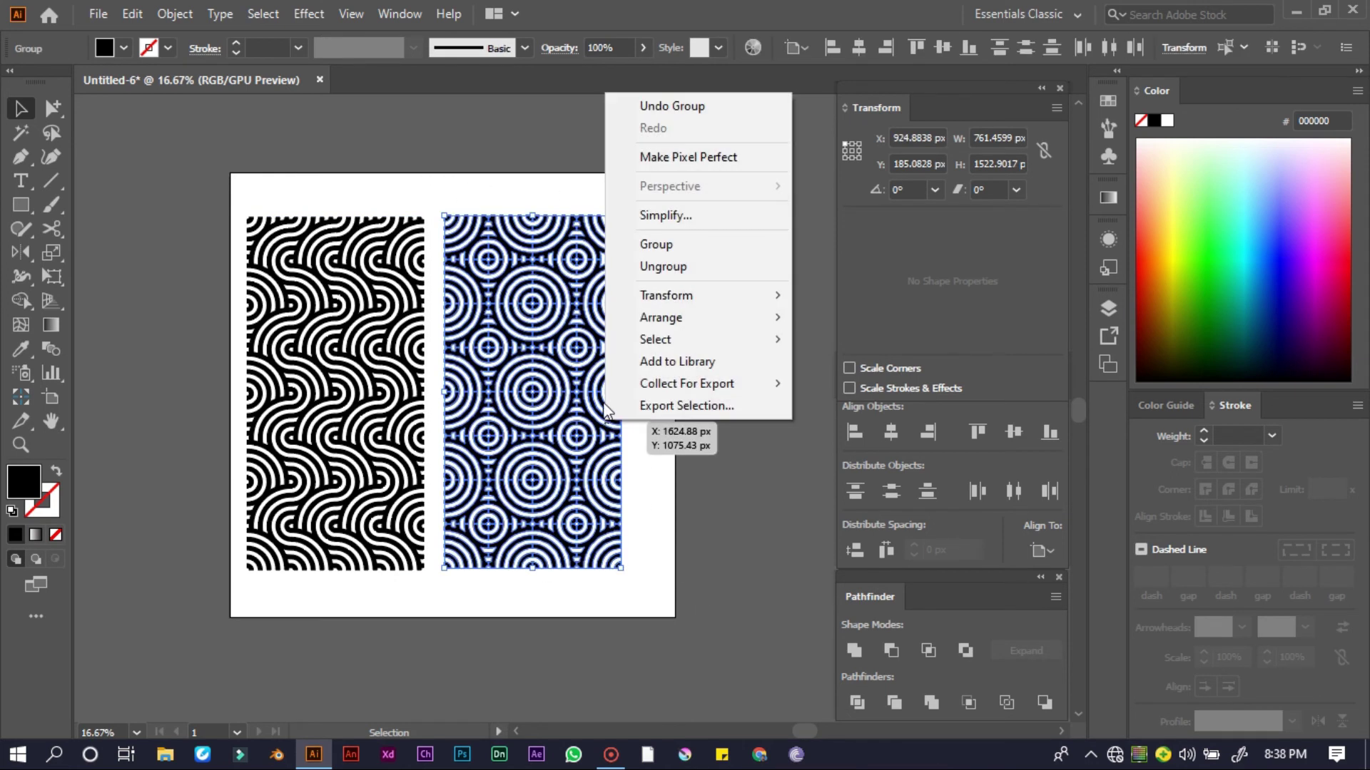
click(615, 249)
click(248, 159)
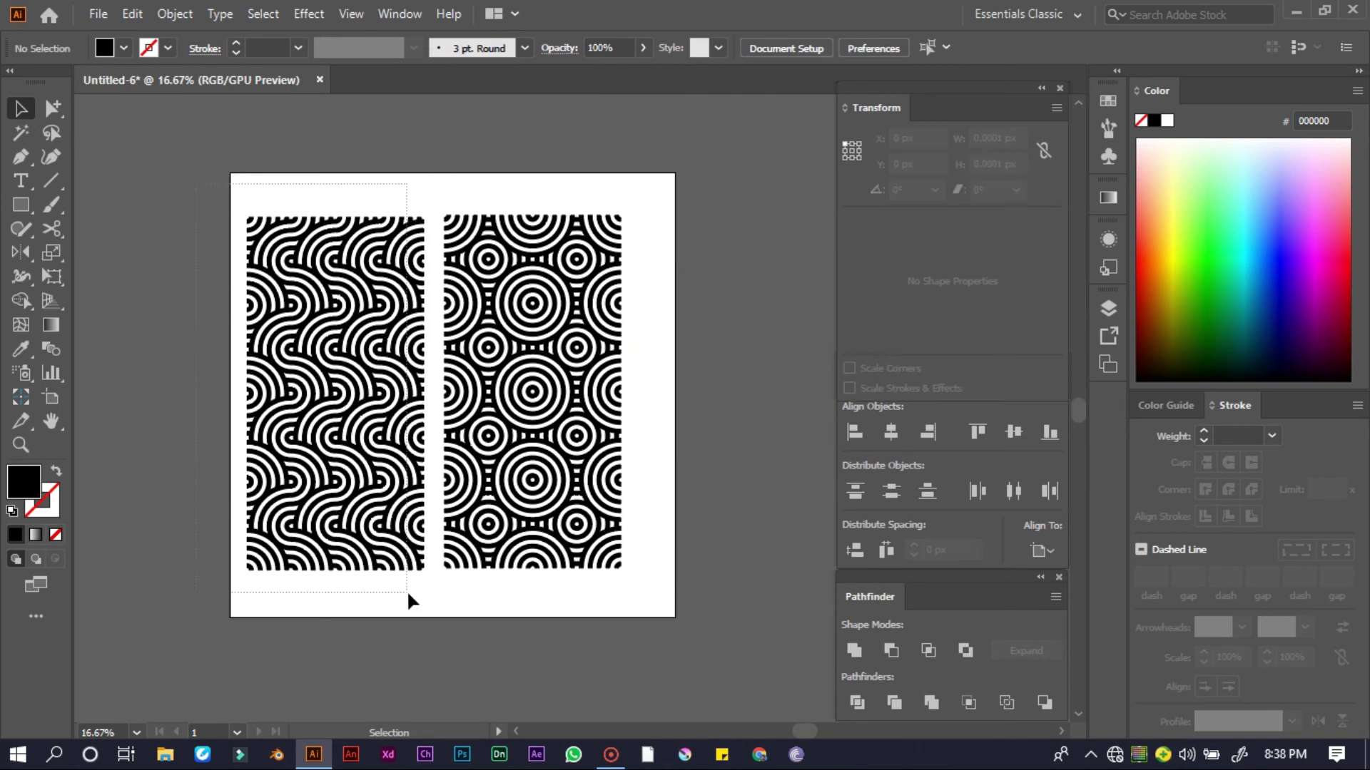
drag(422, 607, 421, 603)
right_click(325, 444)
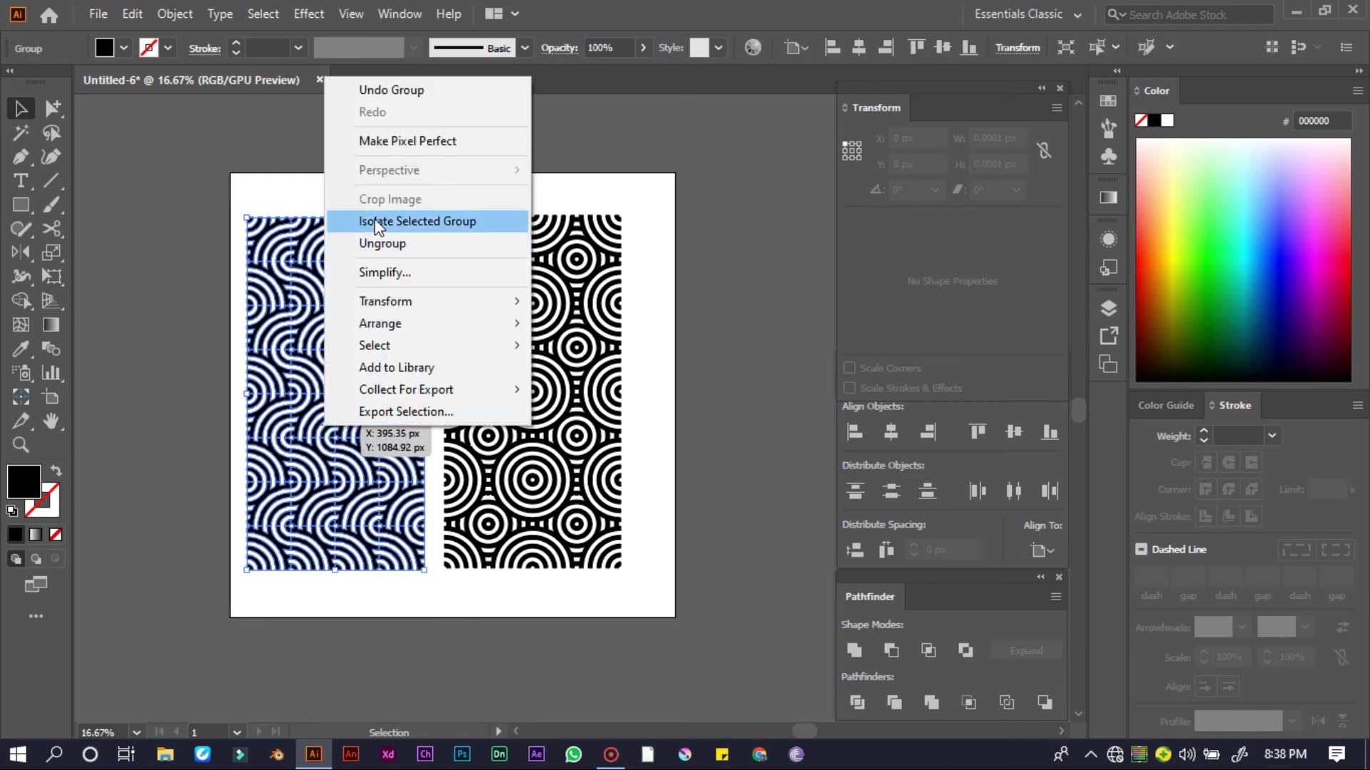
click(207, 250)
Group the wave pattern and the circle pattern together
scroll(205, 214, down, 1)
drag(202, 150, 410, 487)
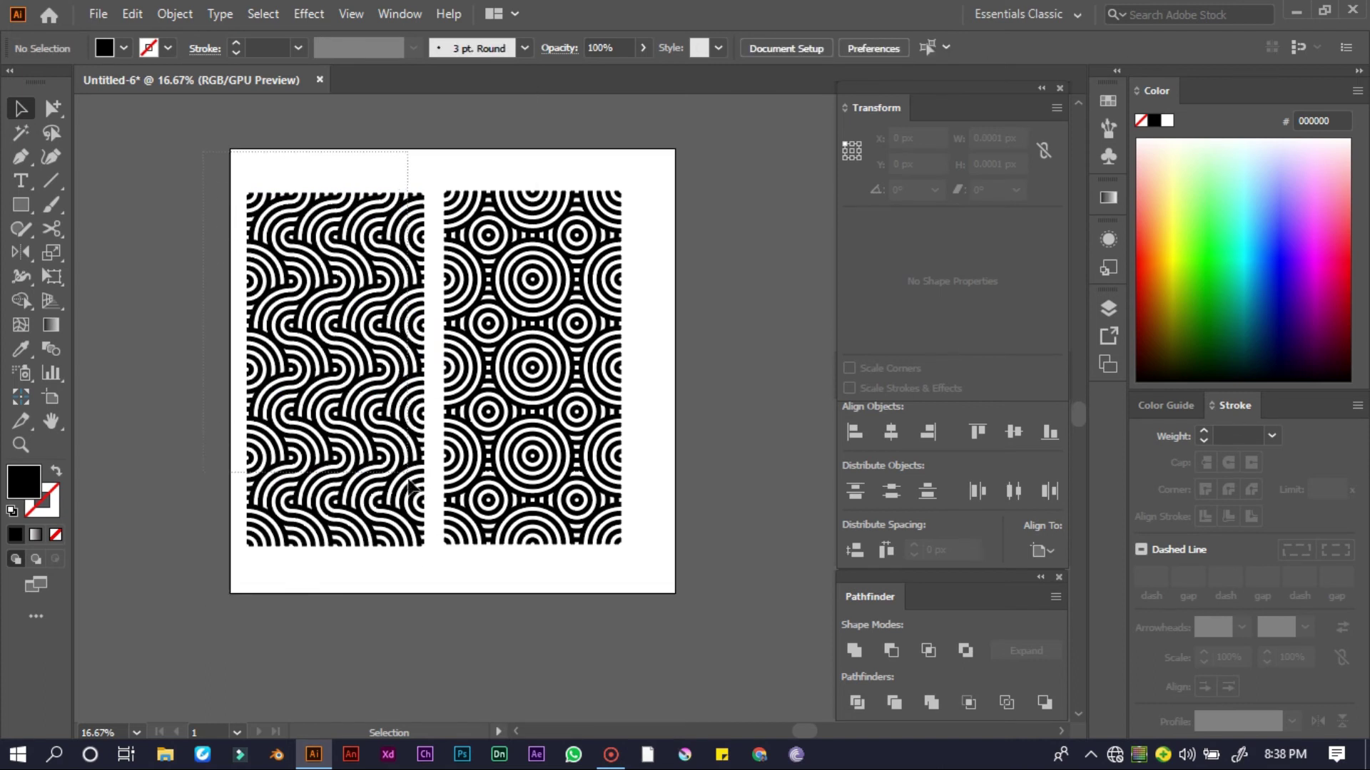
drag(562, 540, 571, 514)
right_click(478, 320)
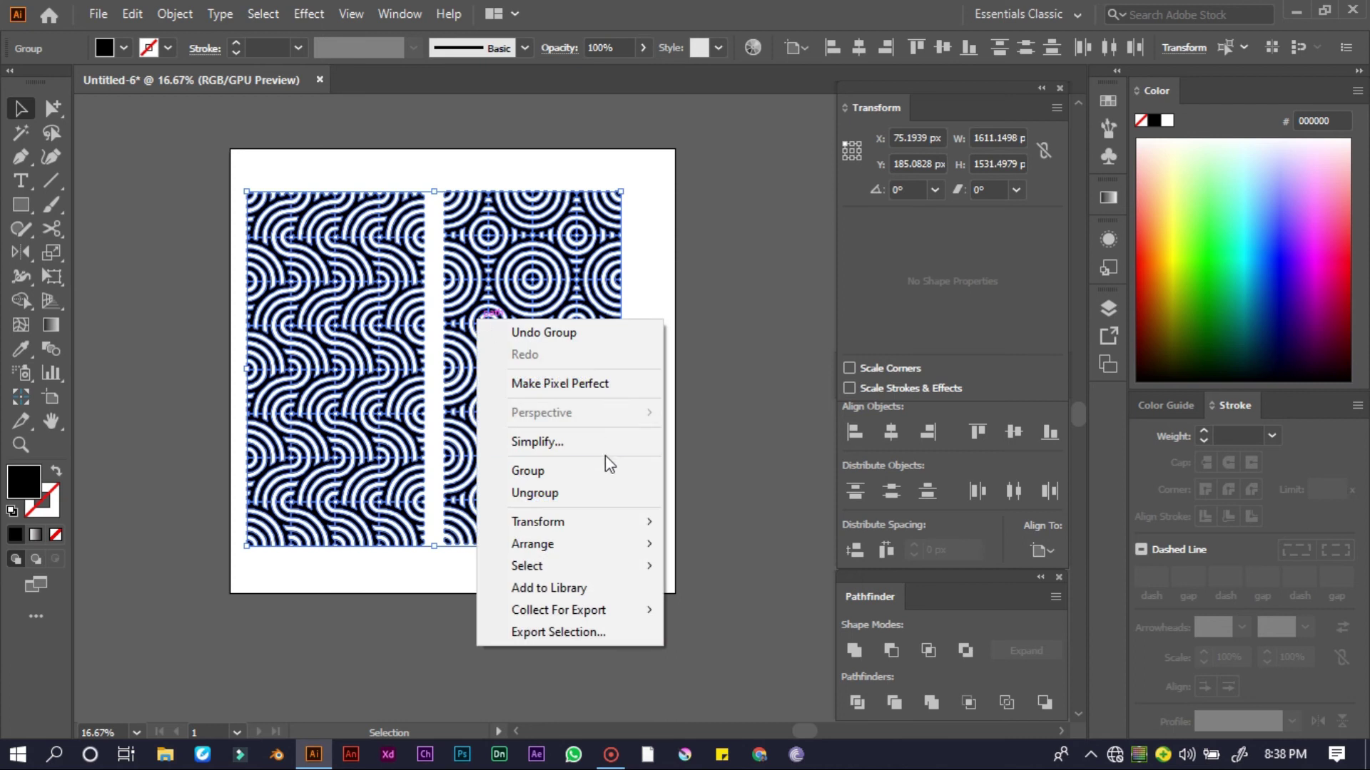
click(550, 469)
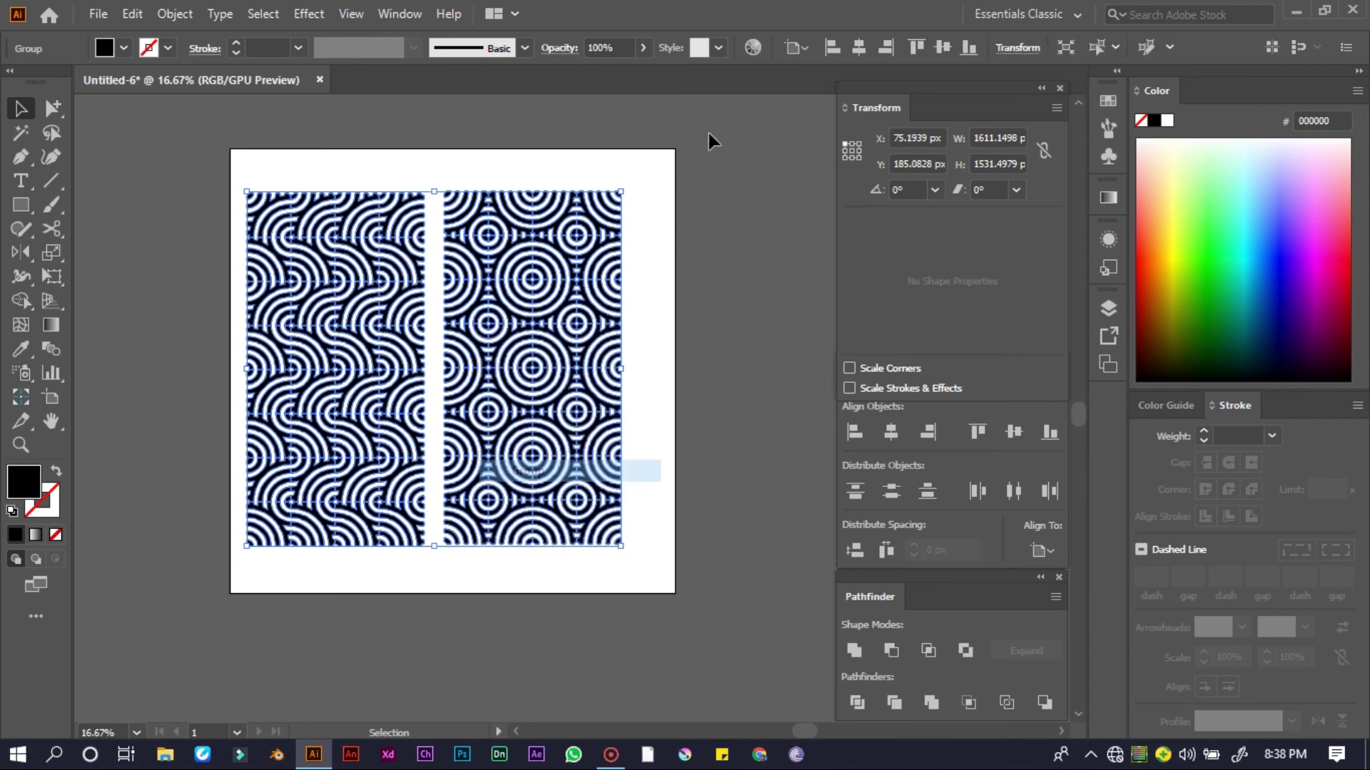
Center the combined group on the artboard and ungroup it into the two separate patterns
click(832, 47)
click(368, 168)
right_click(289, 222)
click(346, 388)
click(351, 258)
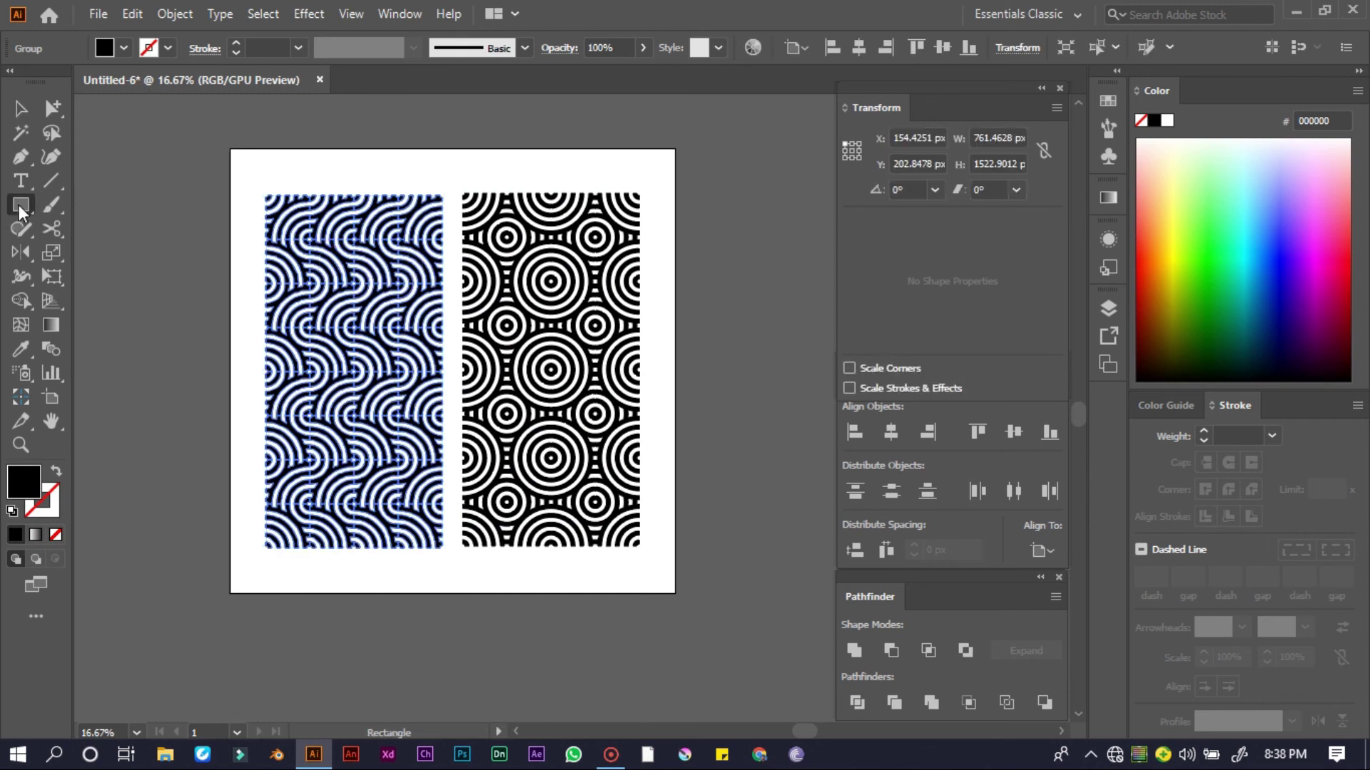
Draw a rectangle covering the artboard behind both patterns and fill it with dark blue 002077
drag(230, 148, 676, 593)
right_click(426, 306)
mouse_move(492, 637)
click(699, 704)
drag(1269, 282, 1270, 324)
click(201, 184)
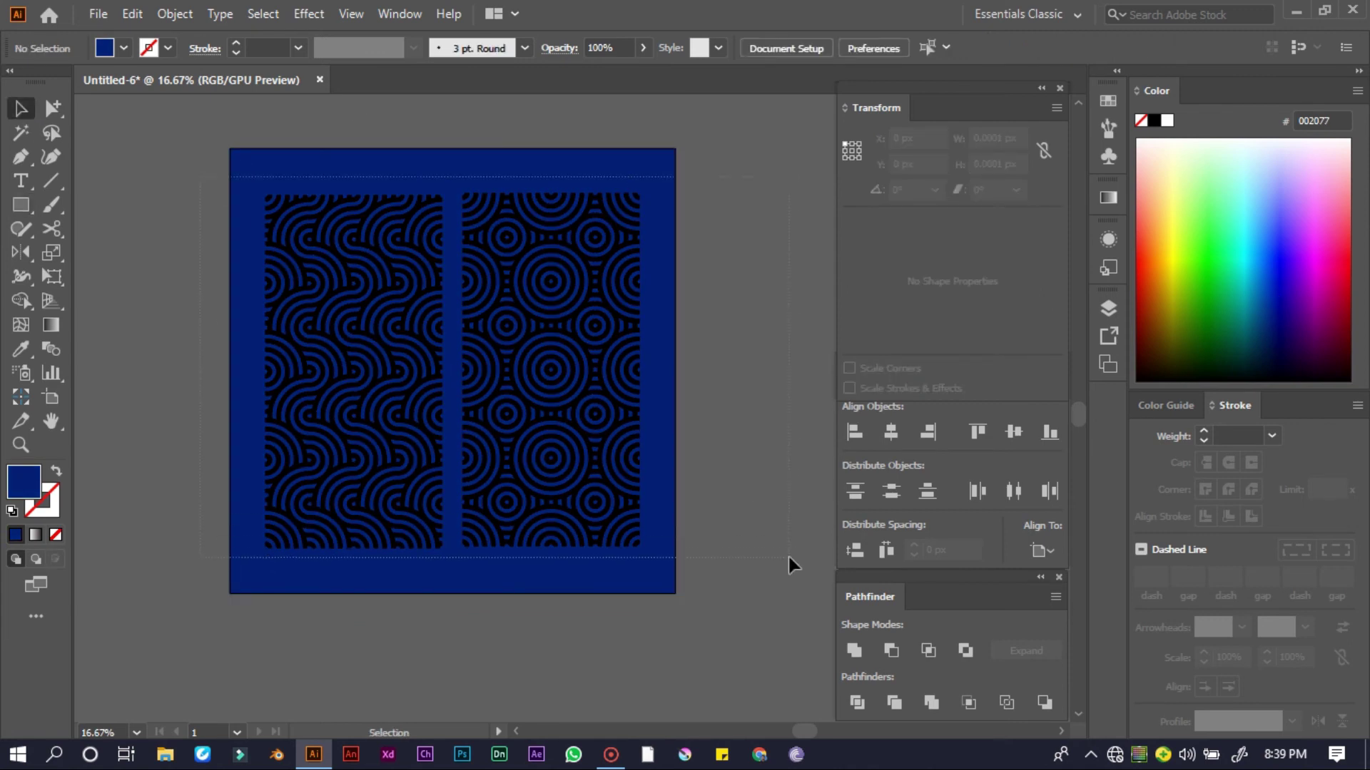
Recolor both patterns orange, leaving the background rectangle out of the selection
key(ctrl+a)
shift+click(452, 159)
drag(1198, 281, 1165, 245)
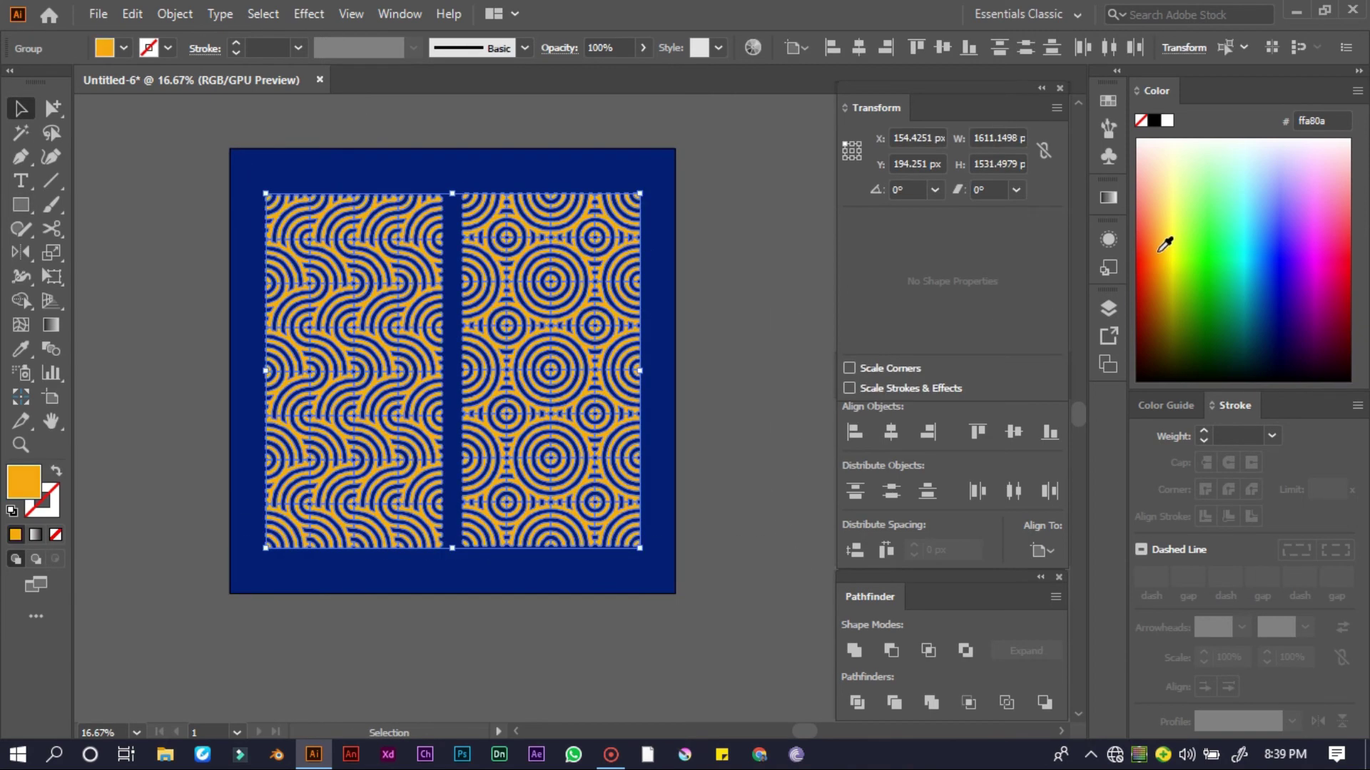
click(135, 159)
scroll(443, 279, up, 3)
scroll(246, 255, down, 4)
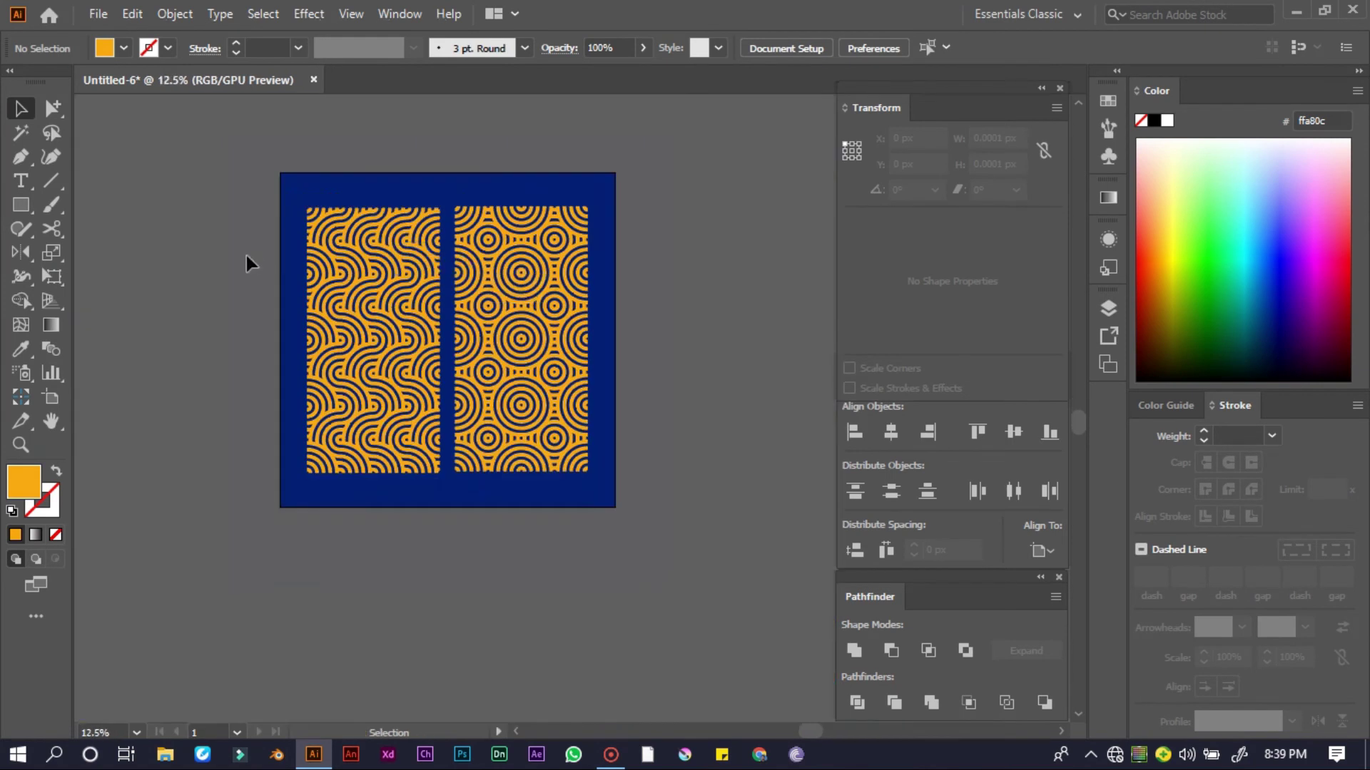
Set the background rectangle's fill to white and both patterns' fill to black
click(291, 189)
click(106, 49)
click(37, 81)
click(215, 225)
key(ctrl+a)
shift+click(294, 188)
click(105, 47)
click(50, 80)
click(160, 322)
Extend the new two-tile row with a duplicate at its left end and mirror the middle tile so the arcs join
scroll(439, 317, up, 1)
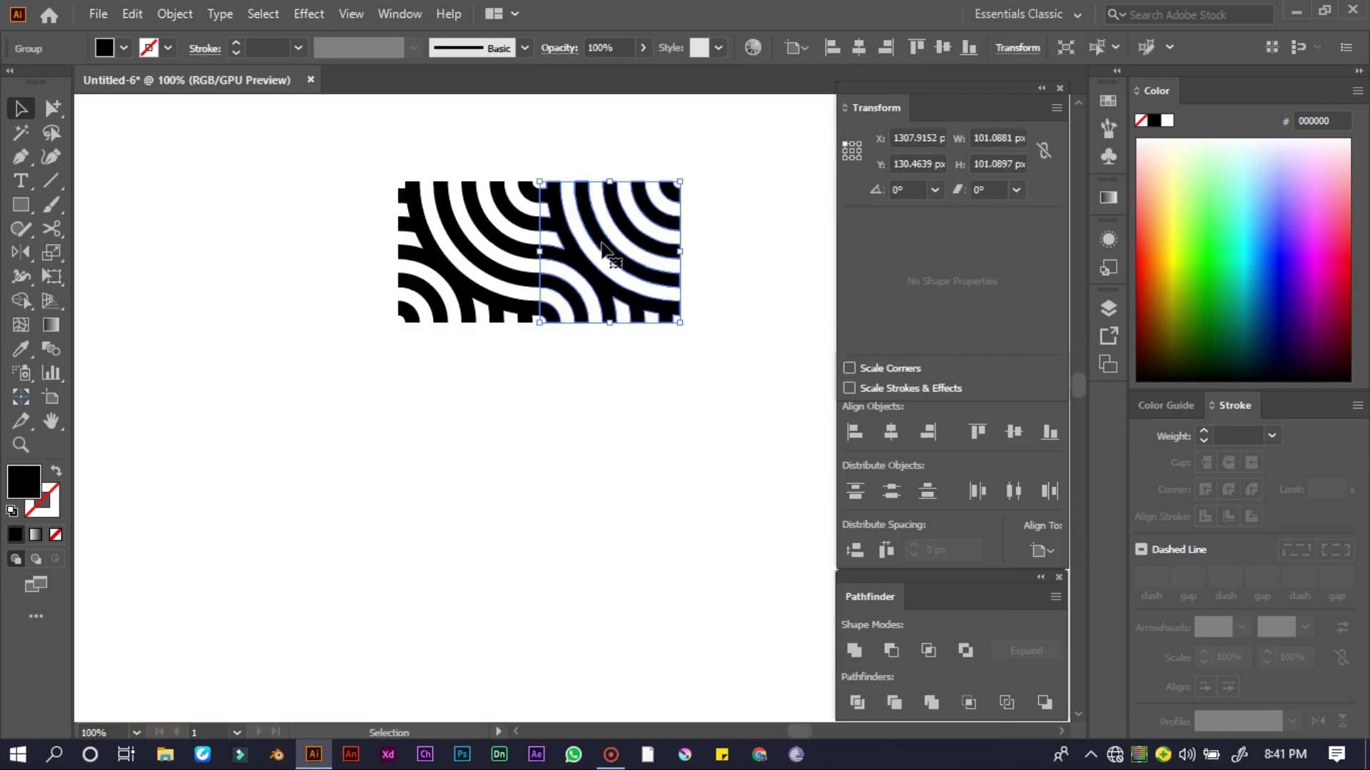
drag(467, 257, 322, 266)
drag(393, 181, 607, 289)
click(426, 349)
click(590, 353)
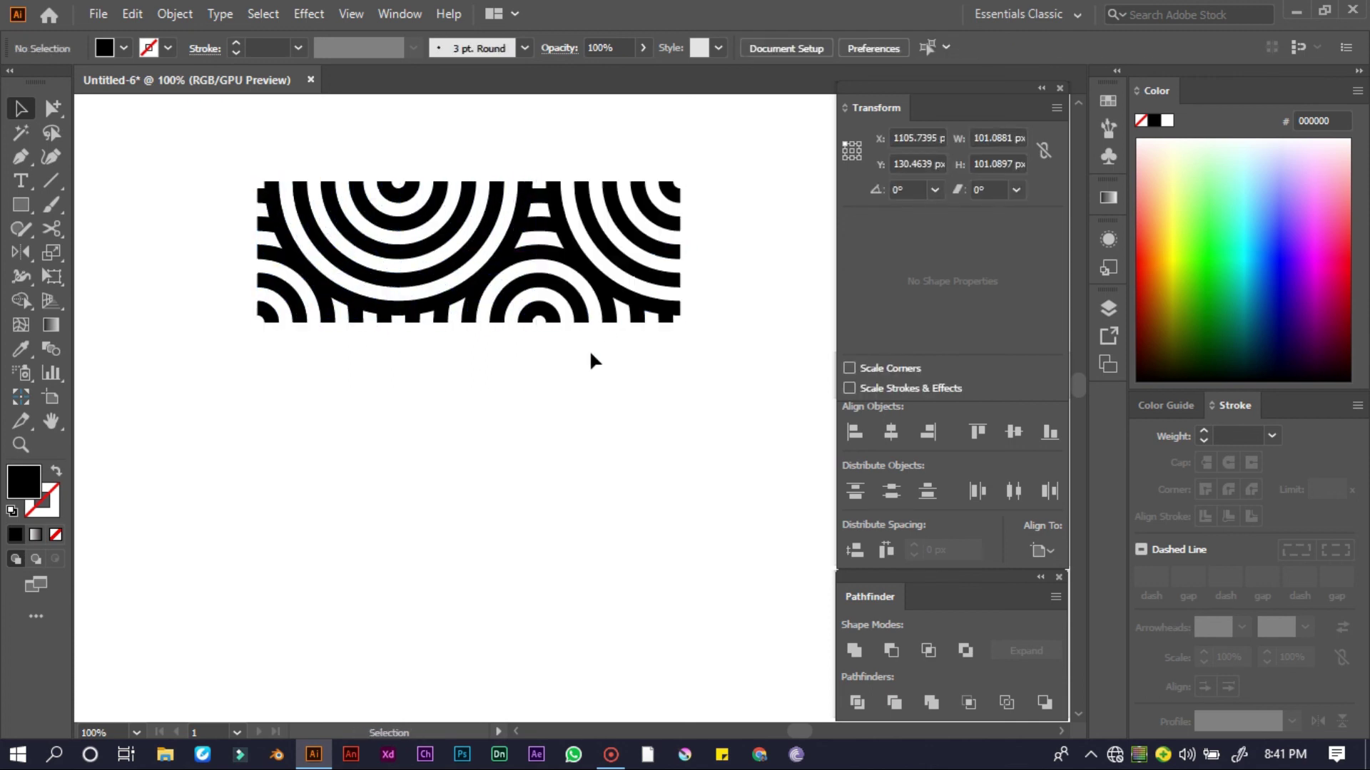
Duplicate the rightmost tile onto the row's left end and turn it so its large arcs center on the lower-right corner
click(581, 271)
scroll(574, 321, up, 3)
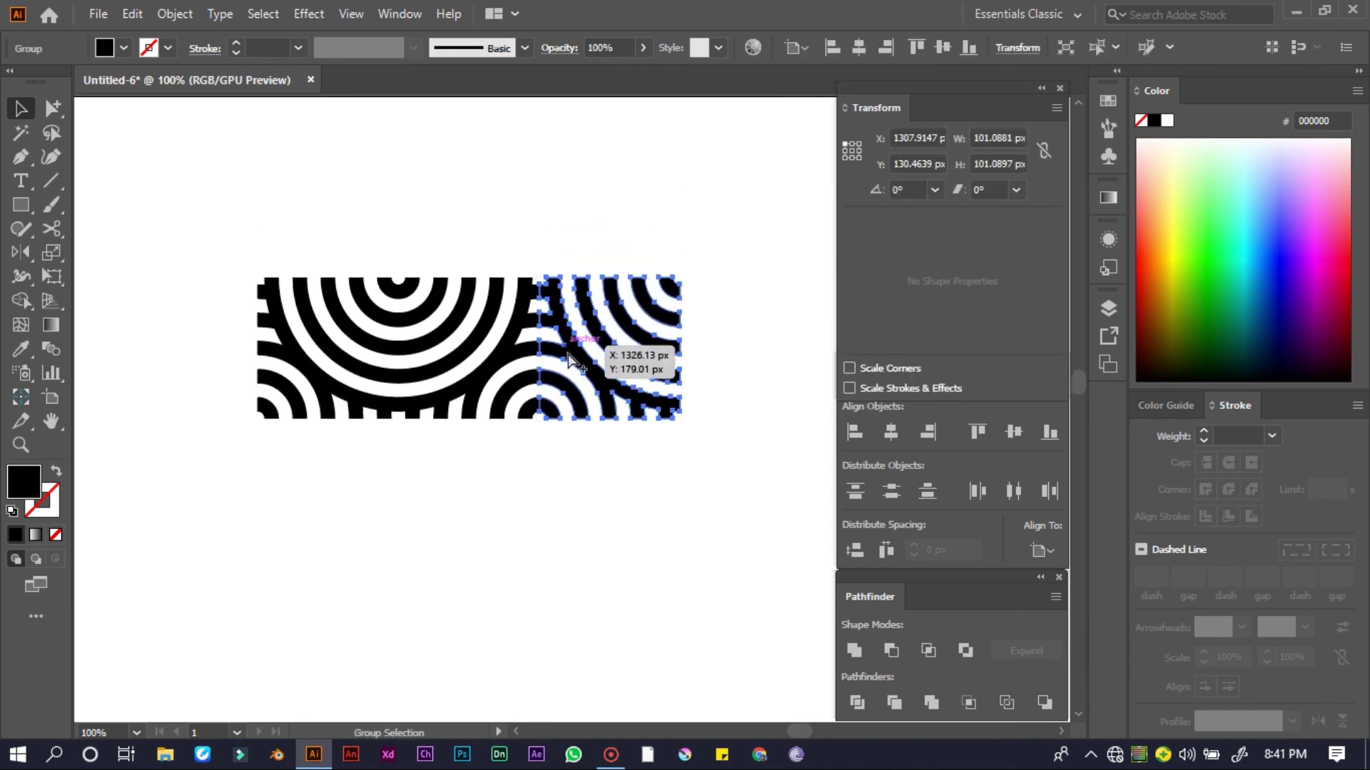
drag(584, 362, 162, 378)
click(162, 228)
drag(236, 313, 217, 205)
click(165, 227)
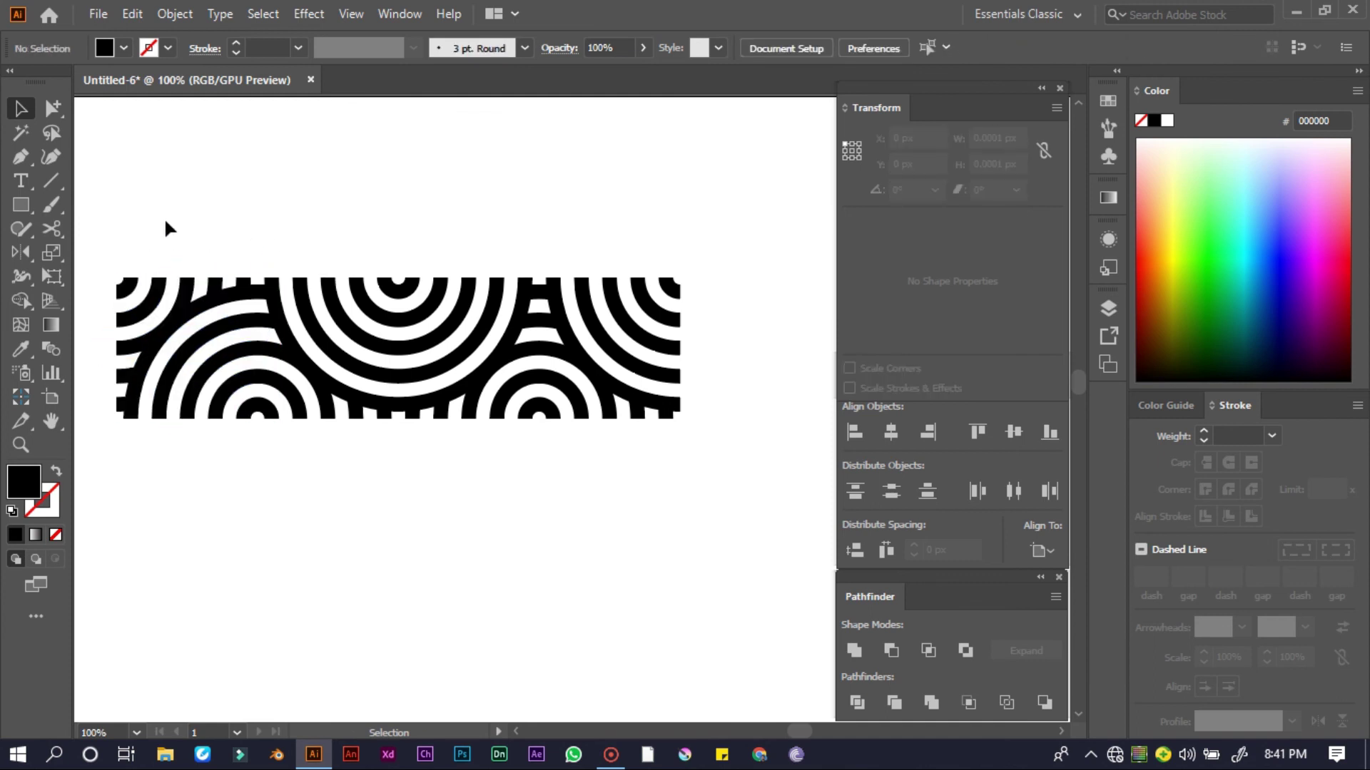
Duplicate the four-tile row directly above itself and rotate the copy 180°
drag(695, 417, 696, 417)
scroll(428, 357, up, 3)
drag(378, 417, 366, 271)
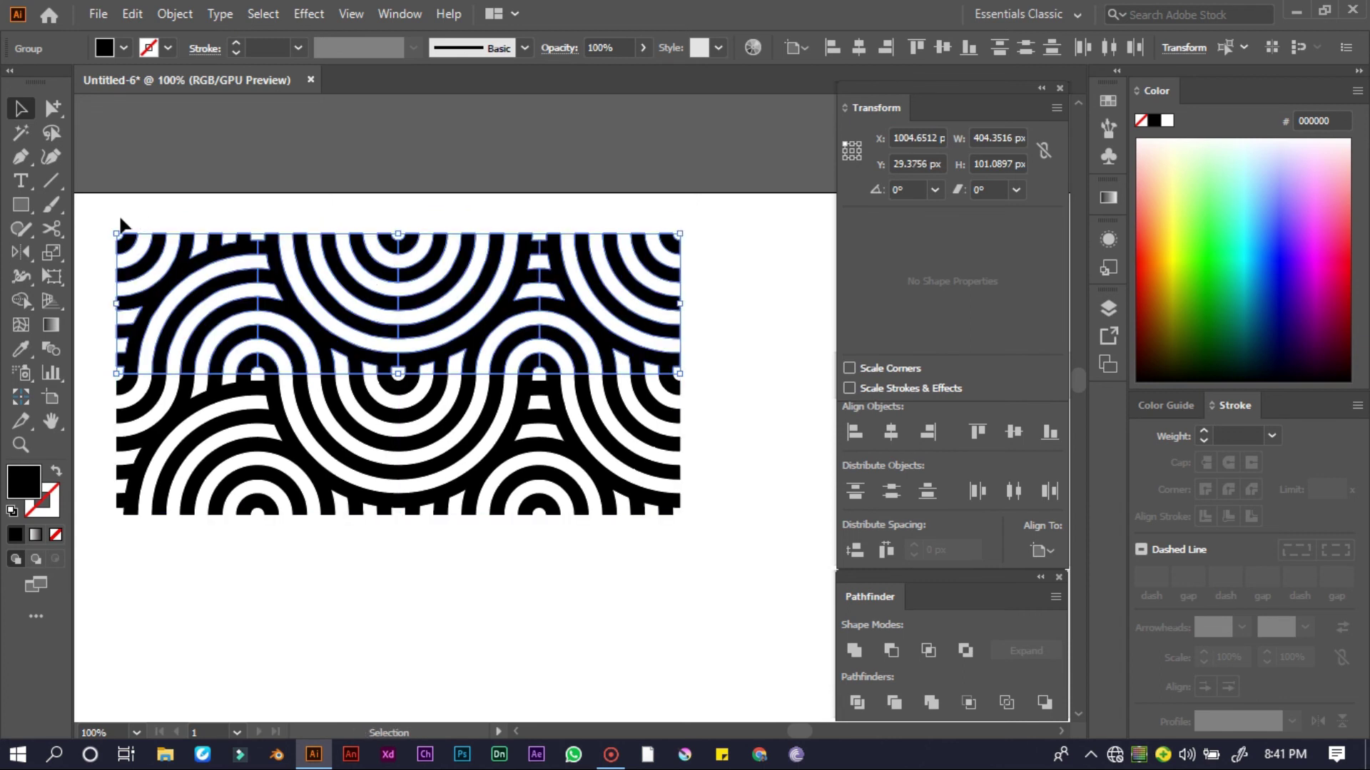
drag(103, 228, 735, 305)
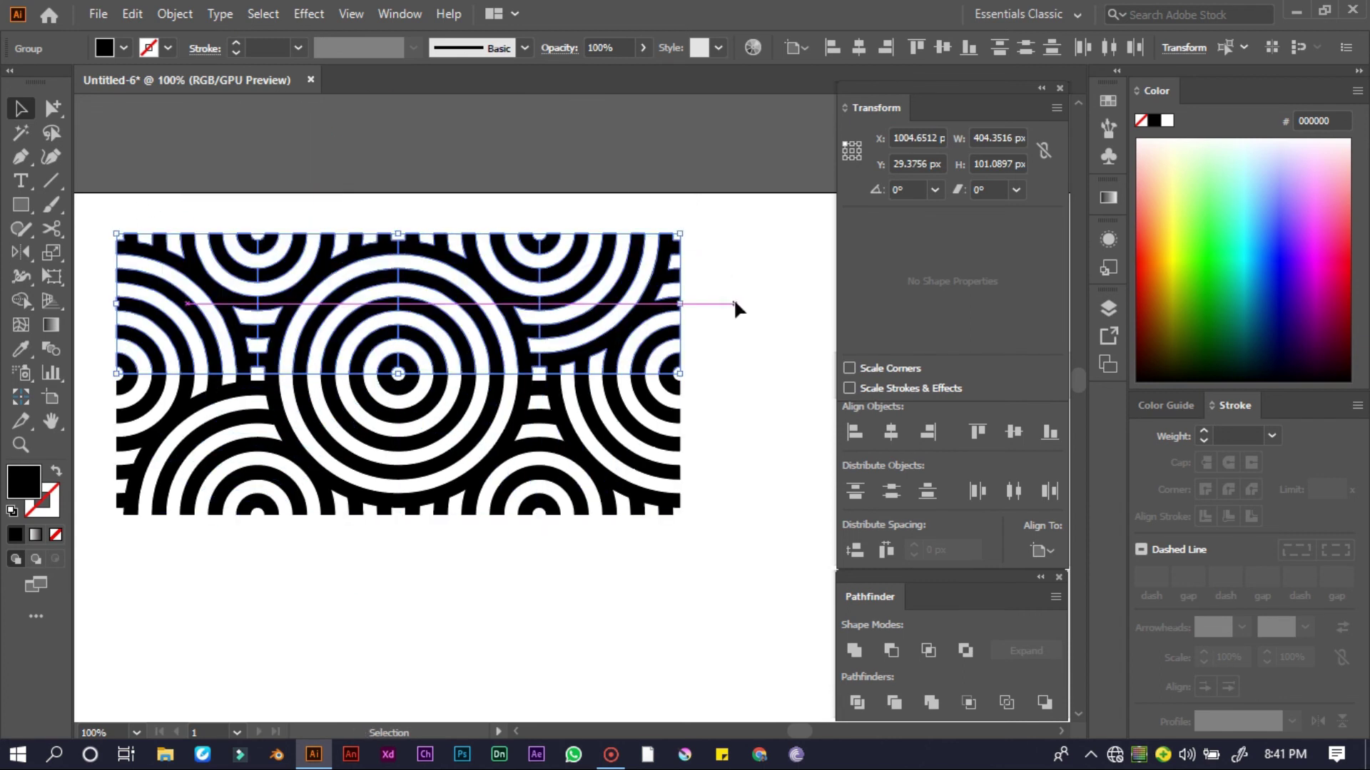
key(ctrl+minus)
click(239, 203)
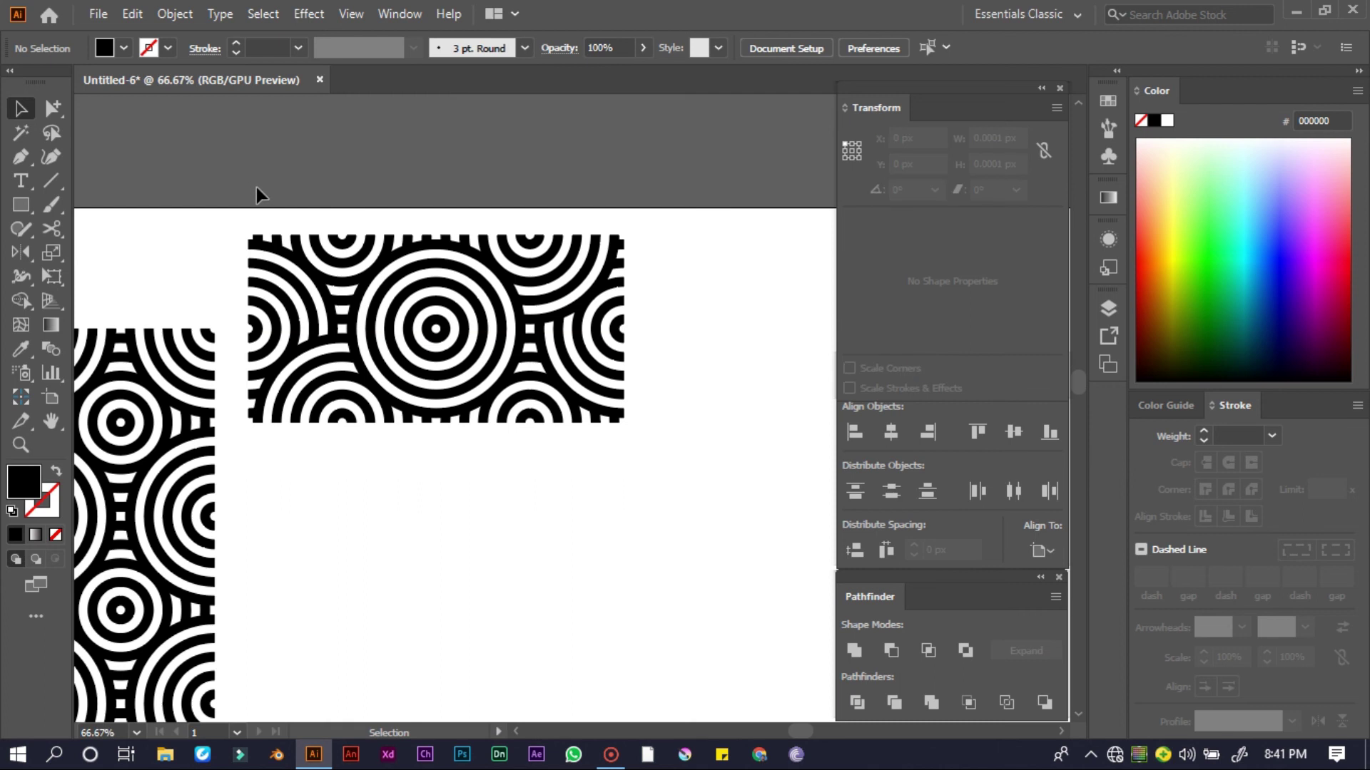
Move the two-row block level with the top of the neighboring circle pattern
drag(687, 436, 687, 438)
scroll(457, 279, down, 2)
drag(385, 248, 414, 343)
Stack three duplicates of the two-row block beneath it to form a column as tall as the neighboring pattern
scroll(416, 346, down, 3)
key(ctrl)
drag(376, 187, 383, 394)
scroll(388, 361, down, 3)
drag(393, 302, 411, 403)
scroll(363, 328, down, 4)
drag(428, 230, 428, 411)
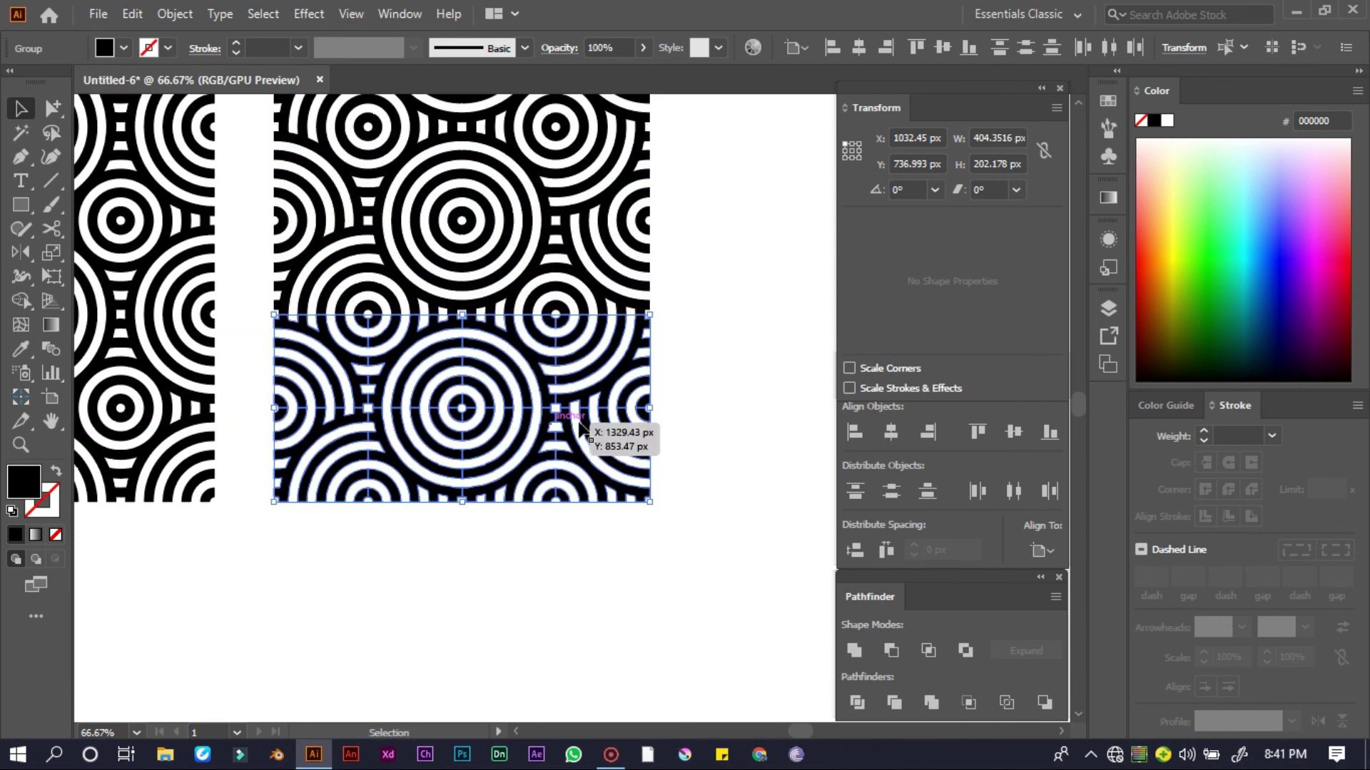
click(780, 426)
scroll(782, 428, down, 4)
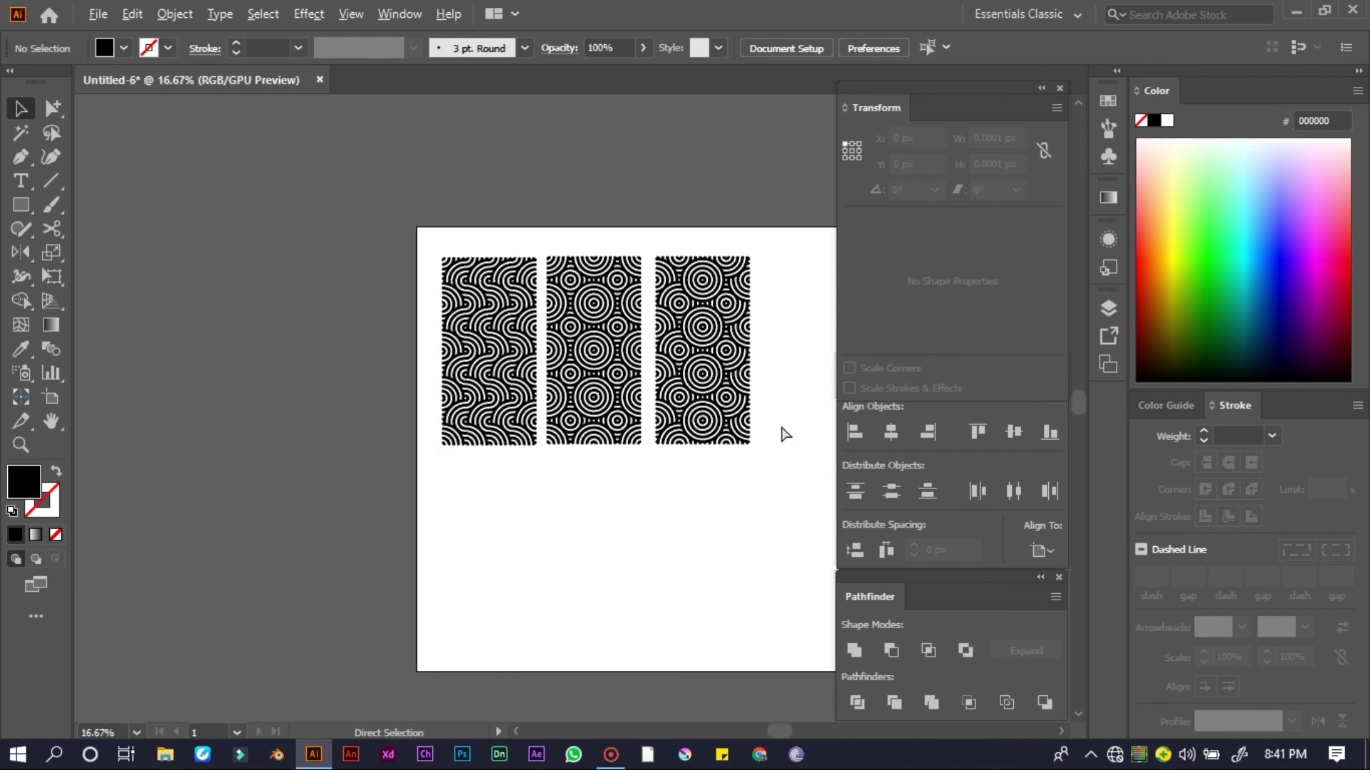
Scale the three patterns together to about 1749 px wide and place them across the middle of the artboard
drag(799, 529, 799, 530)
drag(440, 258, 427, 289)
scroll(410, 263, down, 1)
click(387, 238)
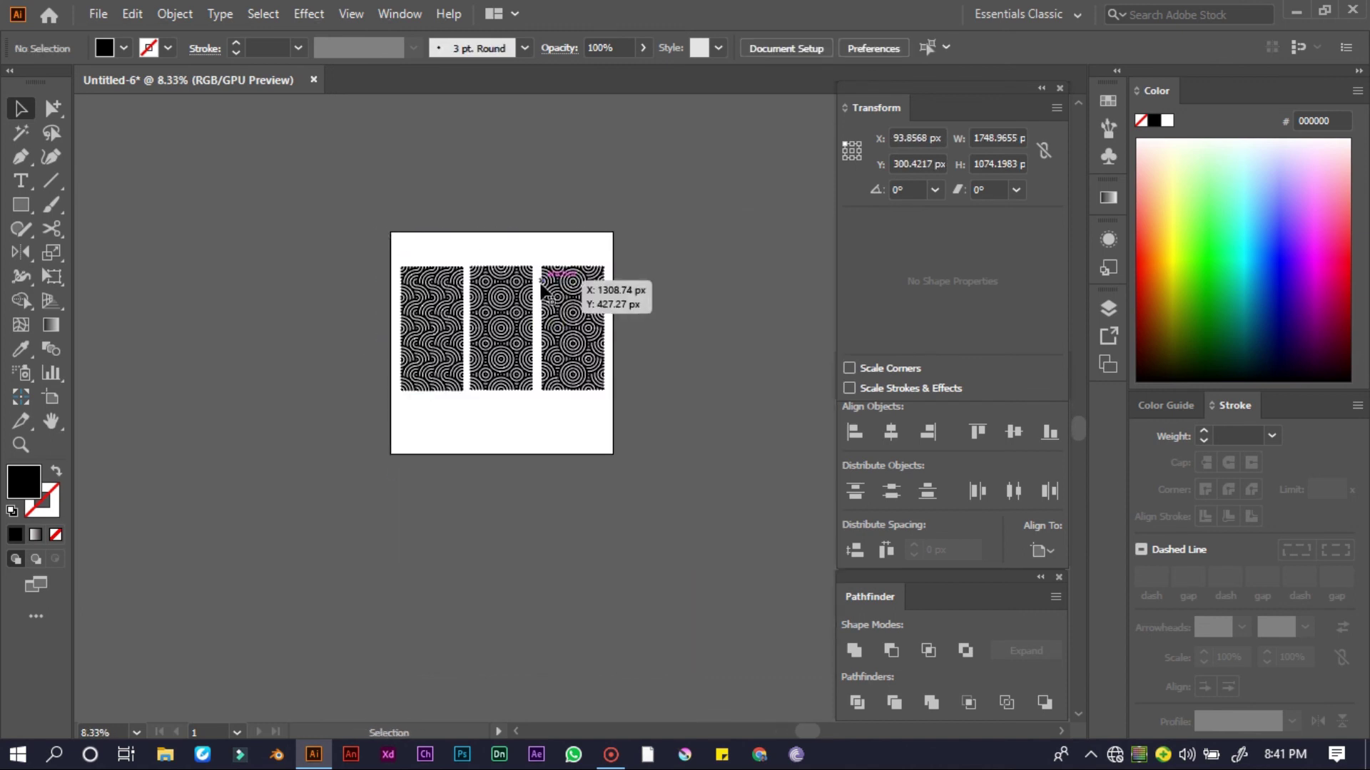